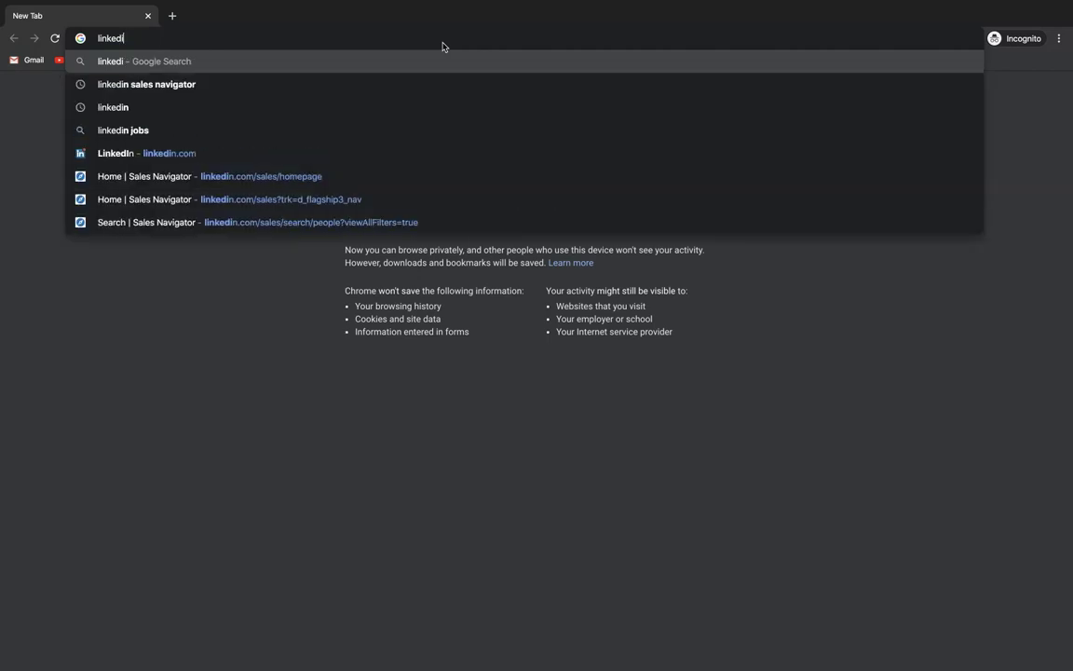
# Search the web for "linkedin sales navigator" and open the LinkedIn Sales Navigator product page on business.linkedin.com
pyautogui.write('n salk')
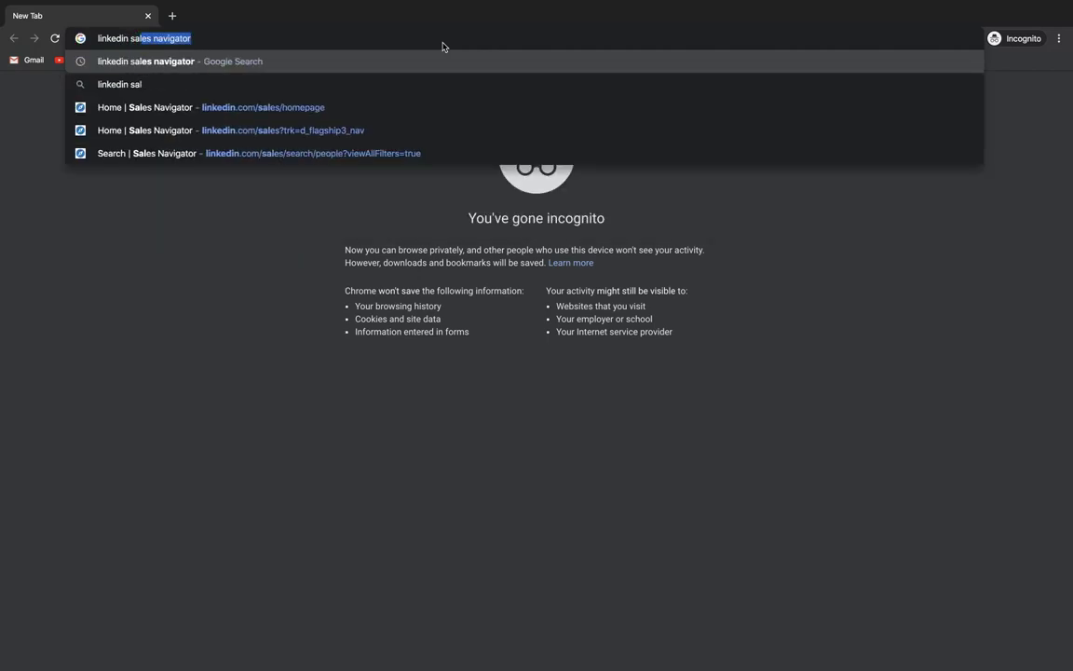
pyautogui.press('BackSpace')
pyautogui.press('BackSpace')
pyautogui.press('Down')
pyautogui.press('Return')
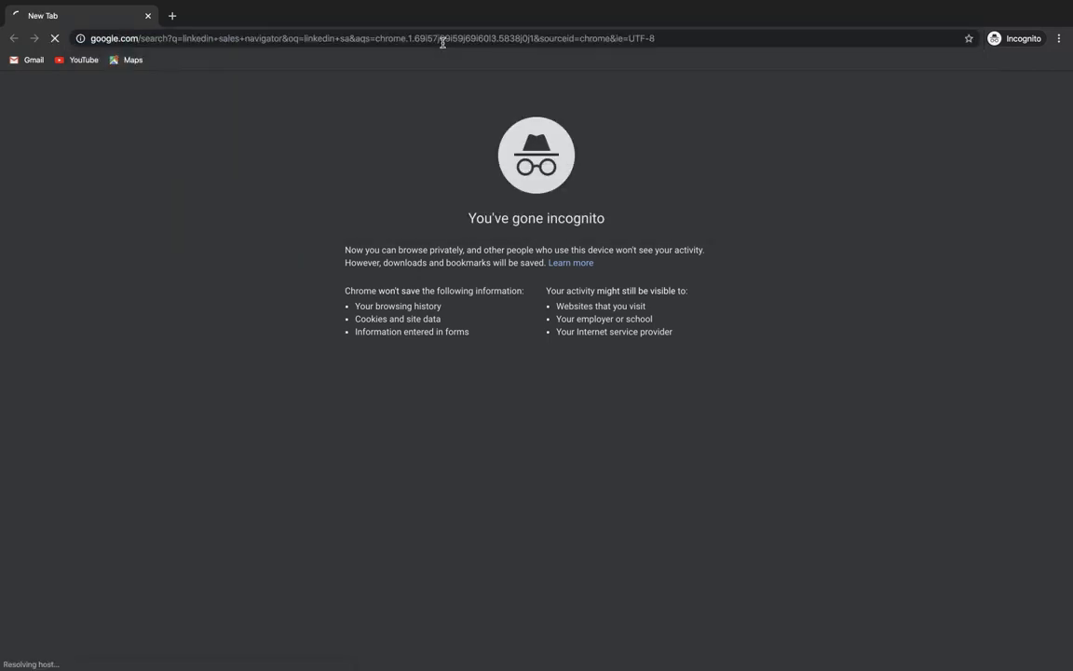
pyautogui.scroll(-8, 343, 370)
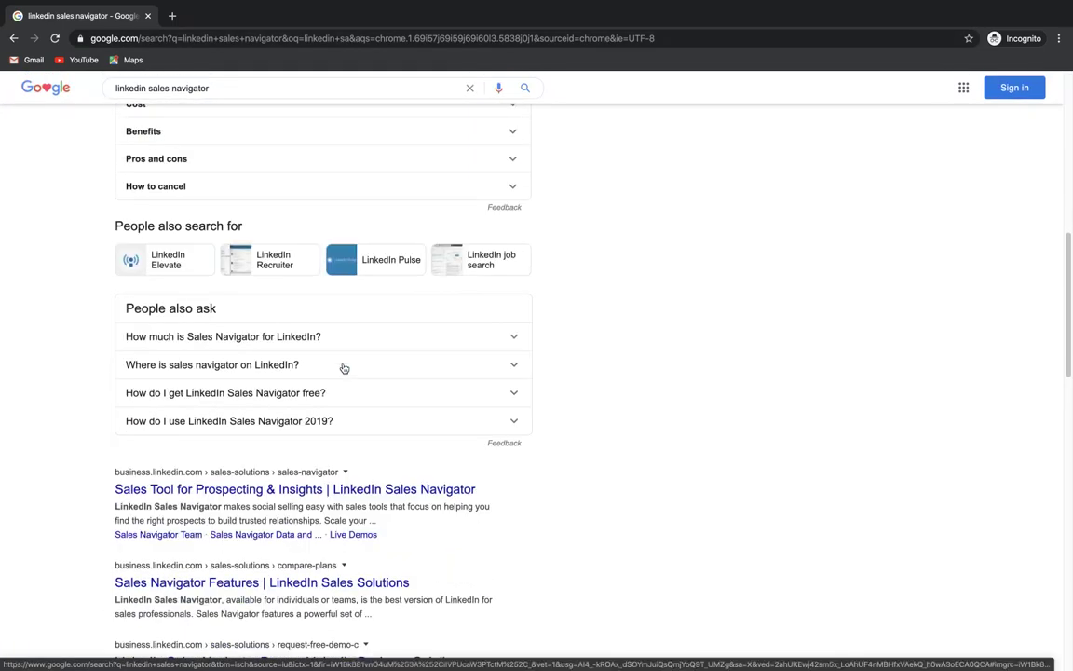
pyautogui.click(276, 486)
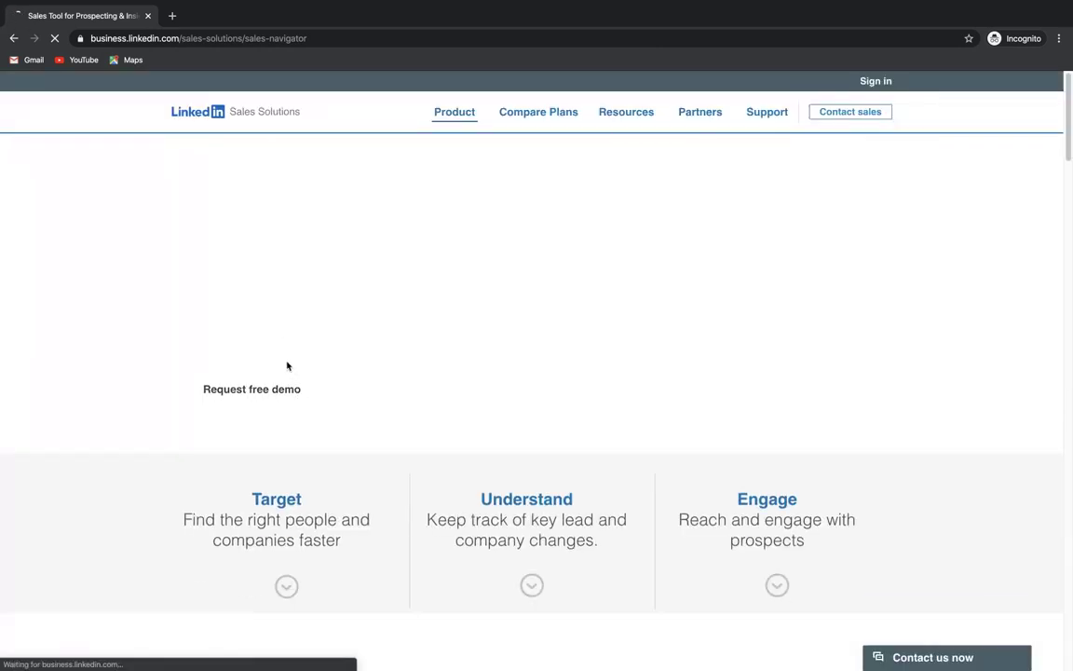
# Look through the Sales Navigator product page, including its free trial offer and feature overview
pyautogui.scroll(-2, 299, 410)
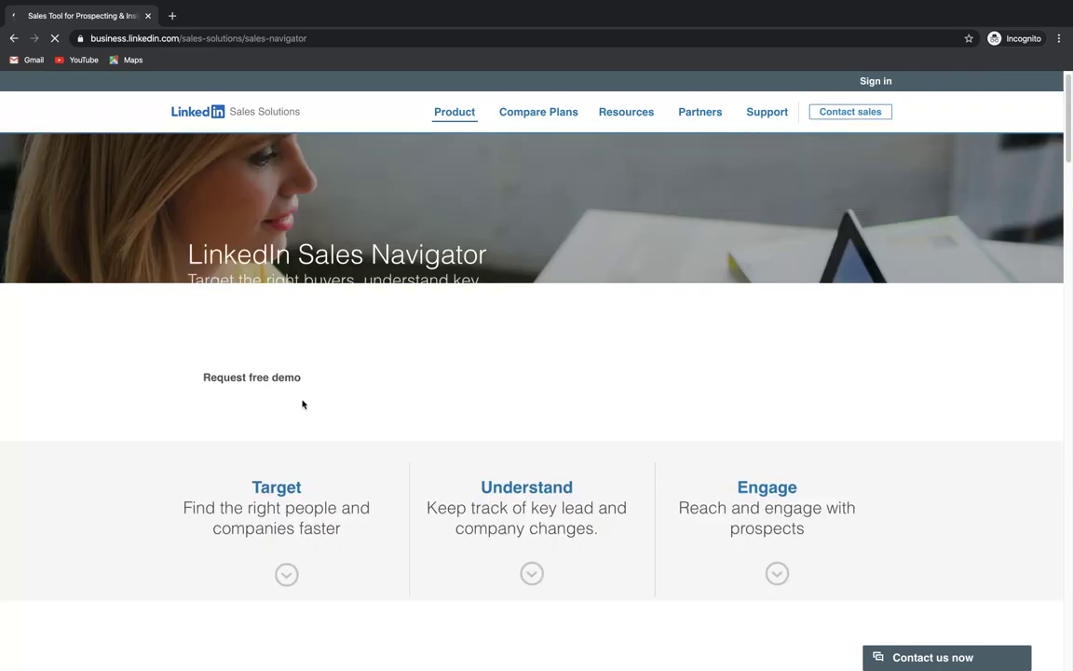
pyautogui.scroll(-6, 311, 398)
pyautogui.scroll(6, 311, 395)
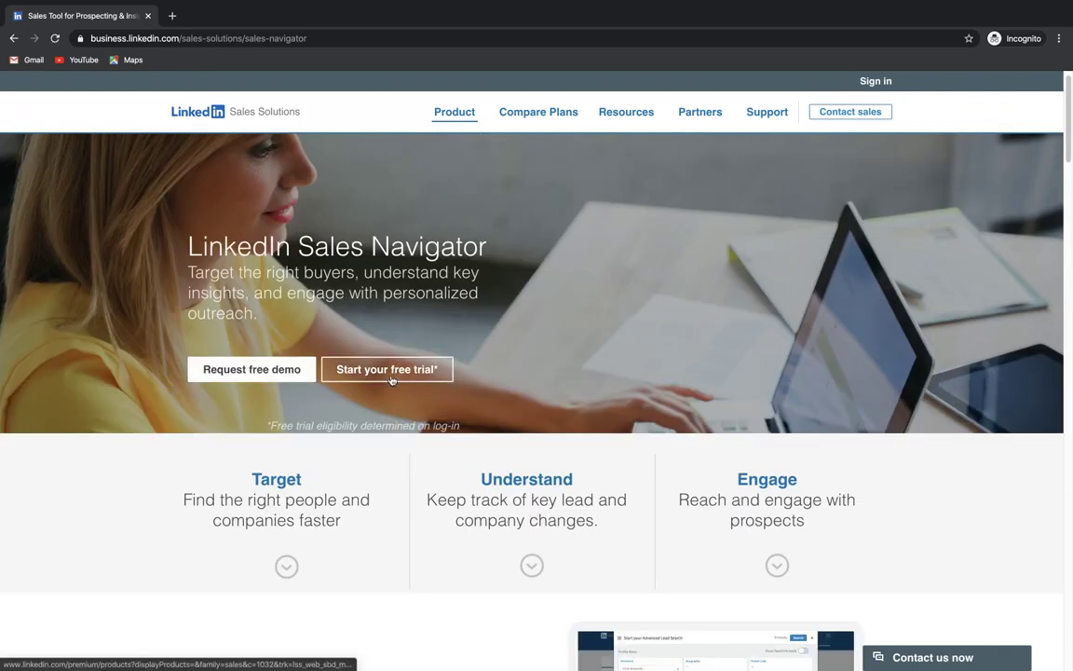
pyautogui.scroll(-10, 387, 379)
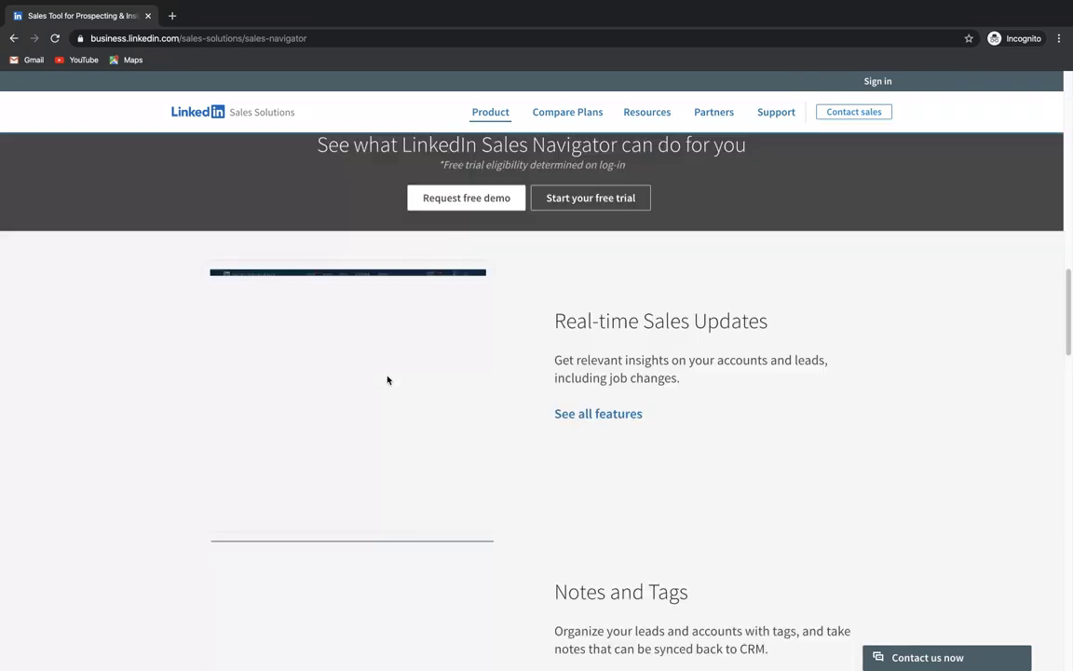
pyautogui.scroll(10, 388, 380)
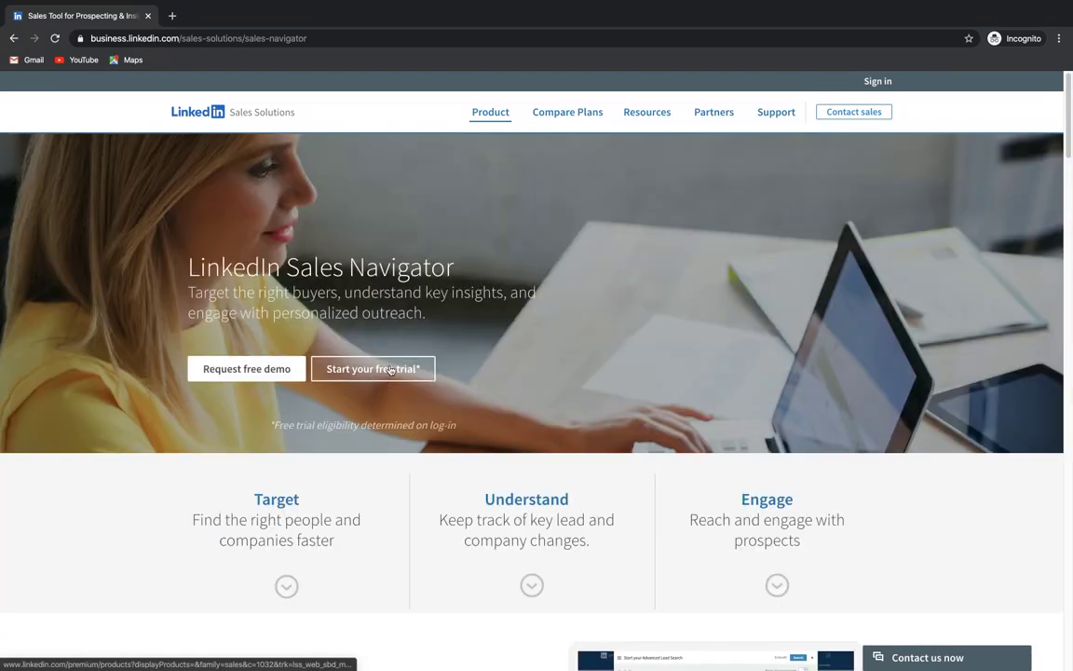
# Open the Sales Navigator plan comparison and view the Monthly Plan pricing, especially the Professional plan
pyautogui.click(559, 115)
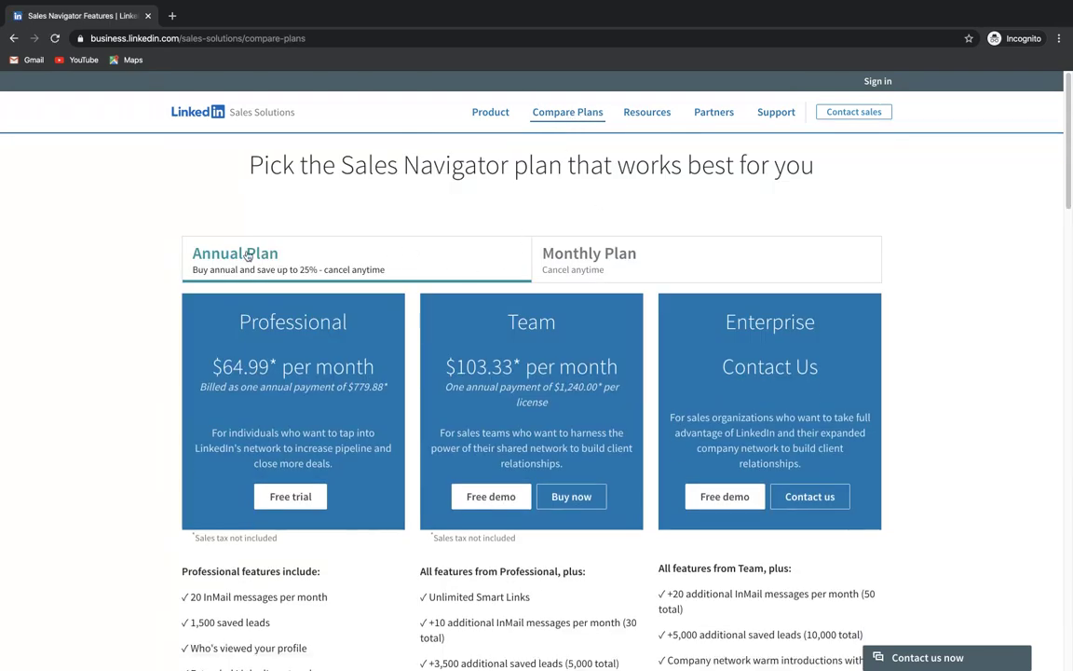
pyautogui.click(582, 261)
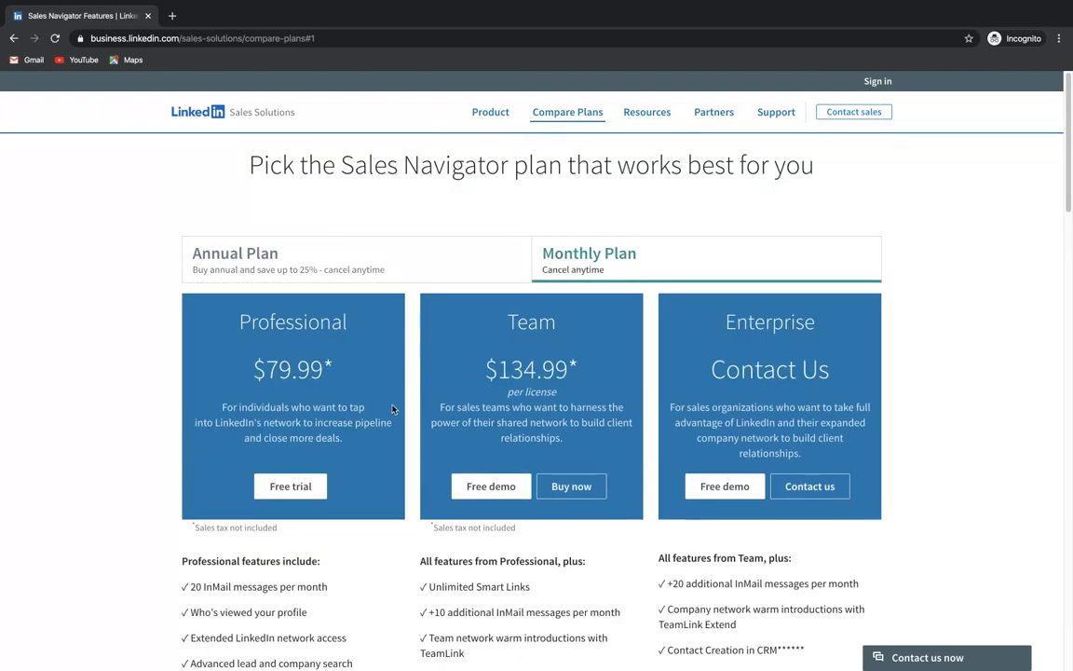
pyautogui.scroll(-1, 343, 363)
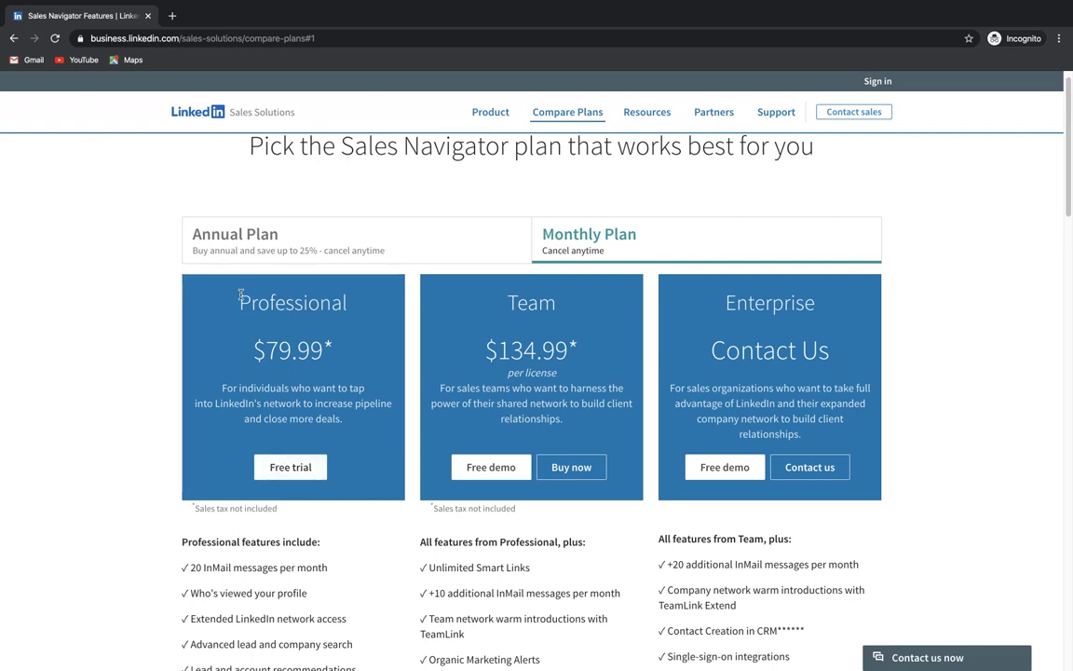
pyautogui.moveTo(240, 295); pyautogui.dragTo(333, 420)
pyautogui.click(333, 421)
# Close the incognito window and open Sales Navigator from the signed-in LinkedIn home page
pyautogui.moveTo(23, 28)
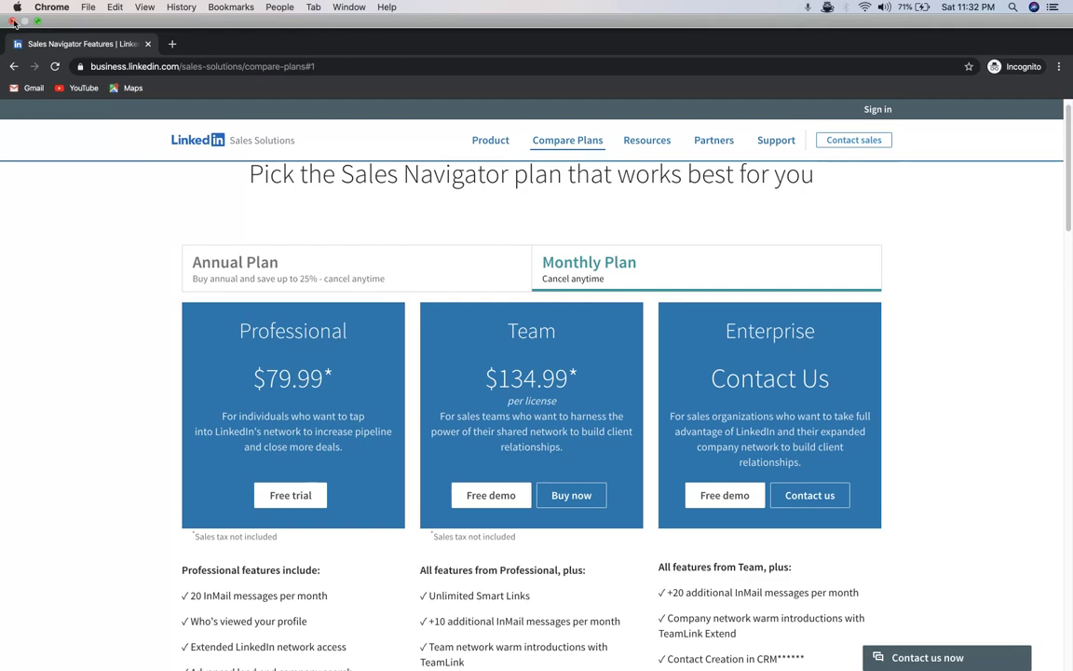
pyautogui.click(13, 21)
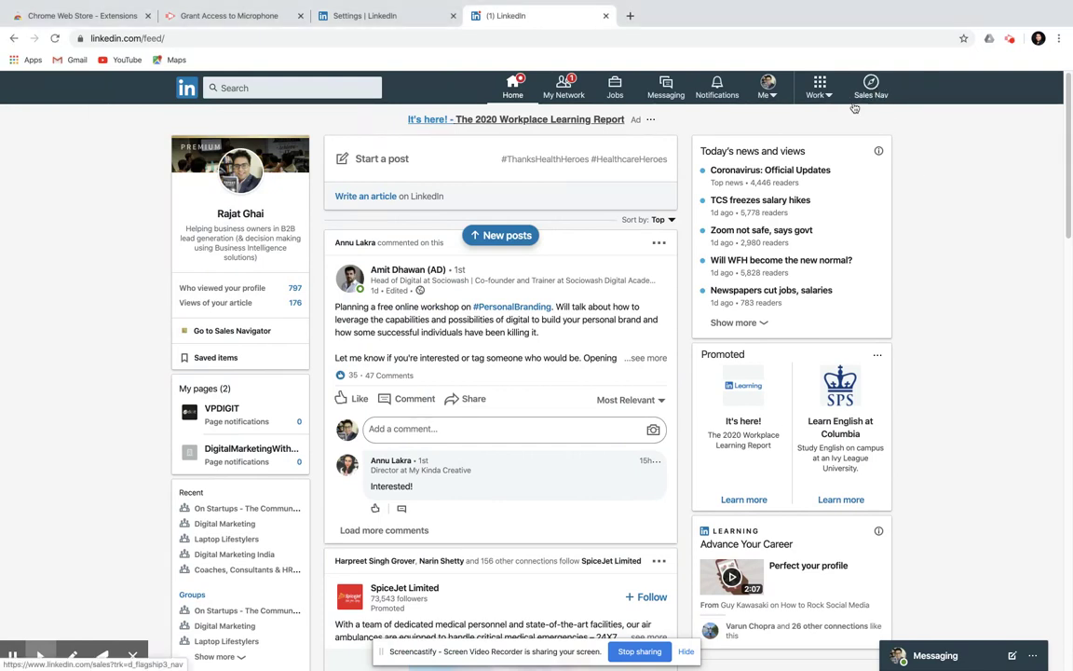
pyautogui.click(872, 90)
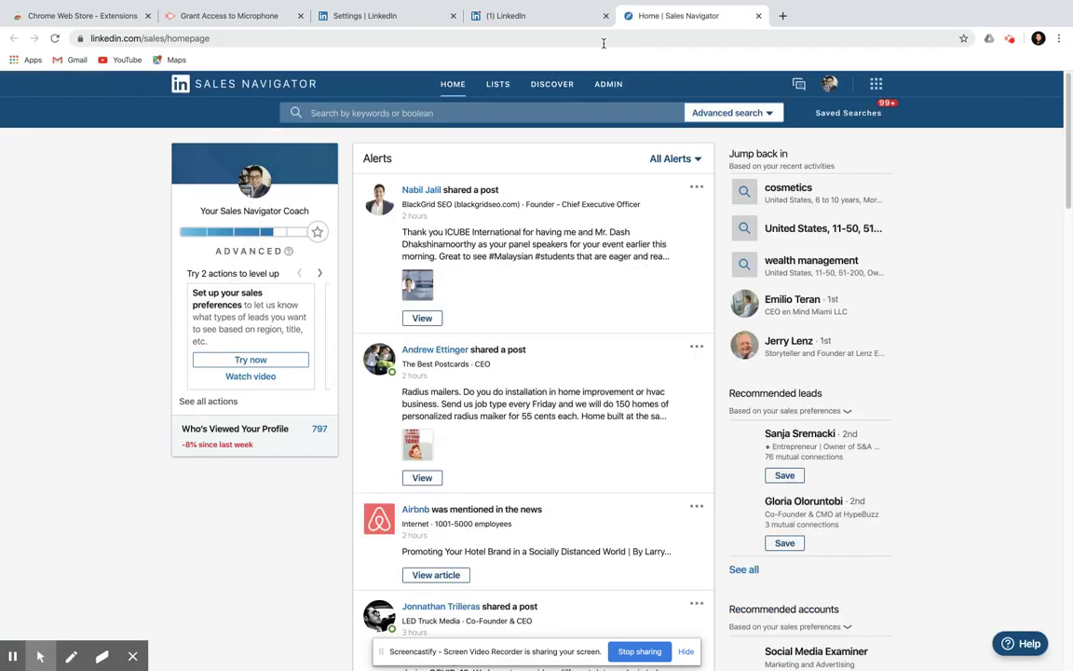
# Start an advanced search for leads and add Electrical/Electronic Manufacturing as the industry filter
pyautogui.click(708, 119)
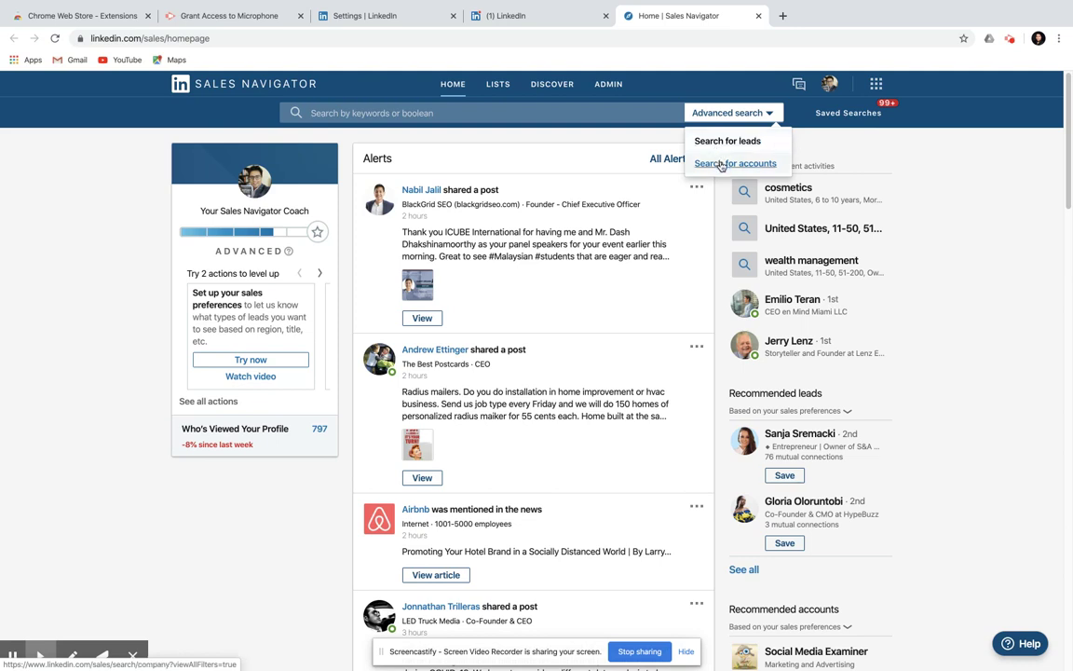
pyautogui.click(727, 144)
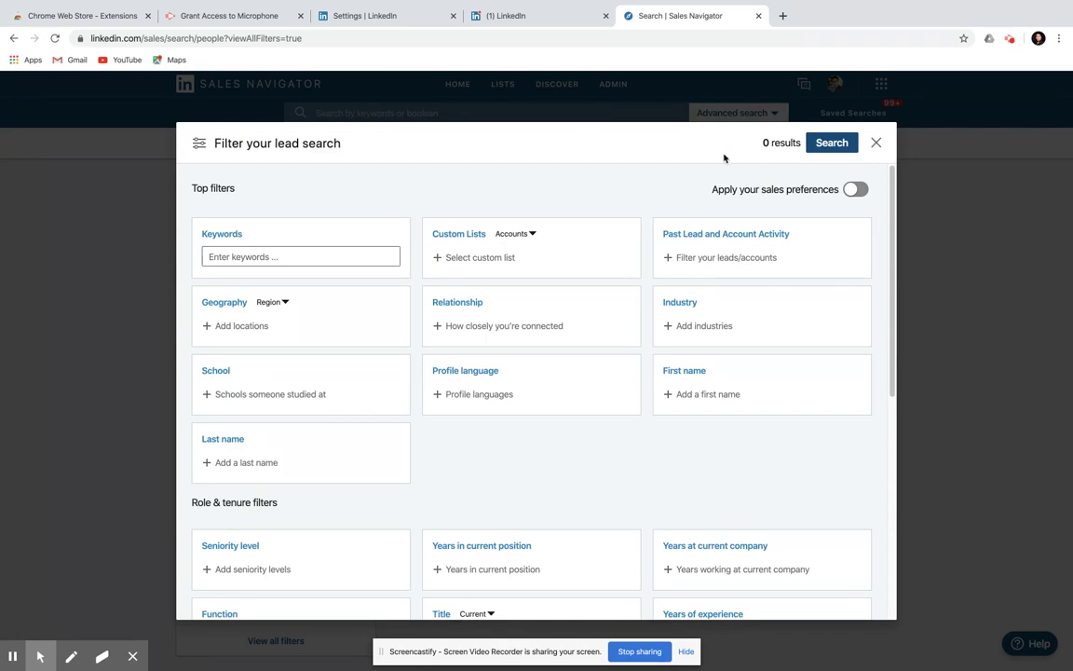
pyautogui.click(693, 326)
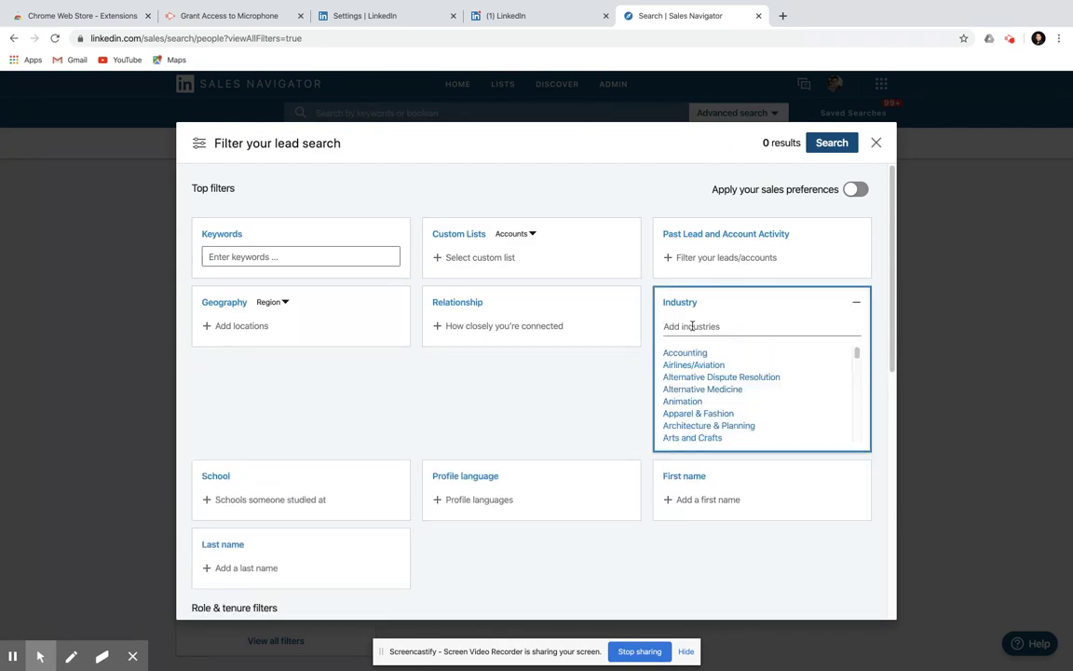
pyautogui.write('ele')
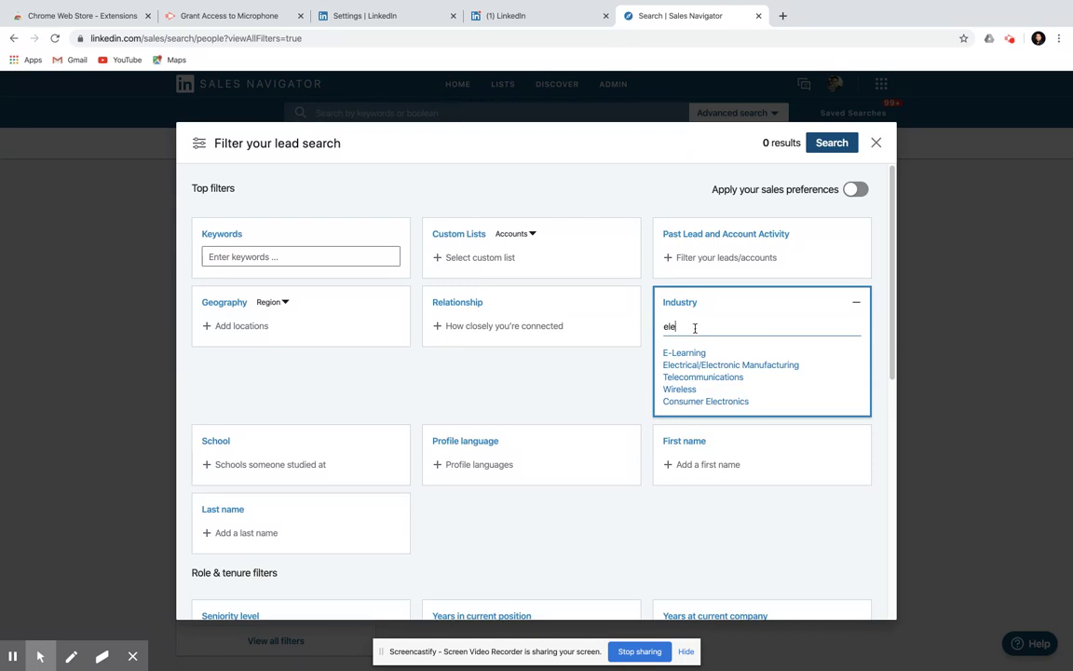
pyautogui.click(722, 369)
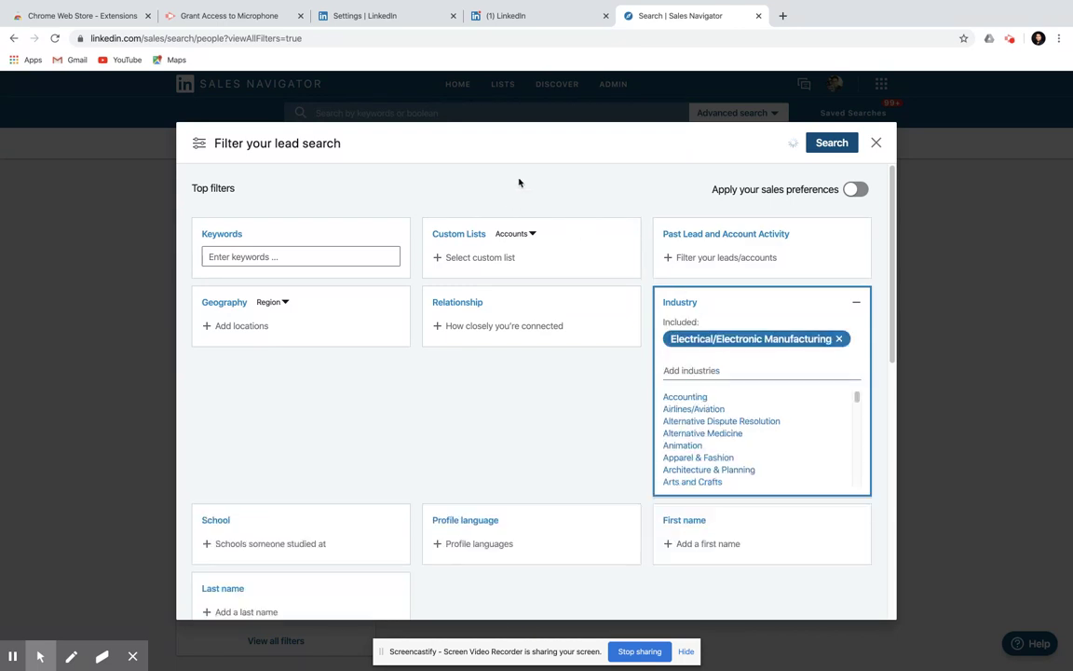
pyautogui.click(541, 163)
# Add United States as the geography filter of the lead search
pyautogui.click(240, 328)
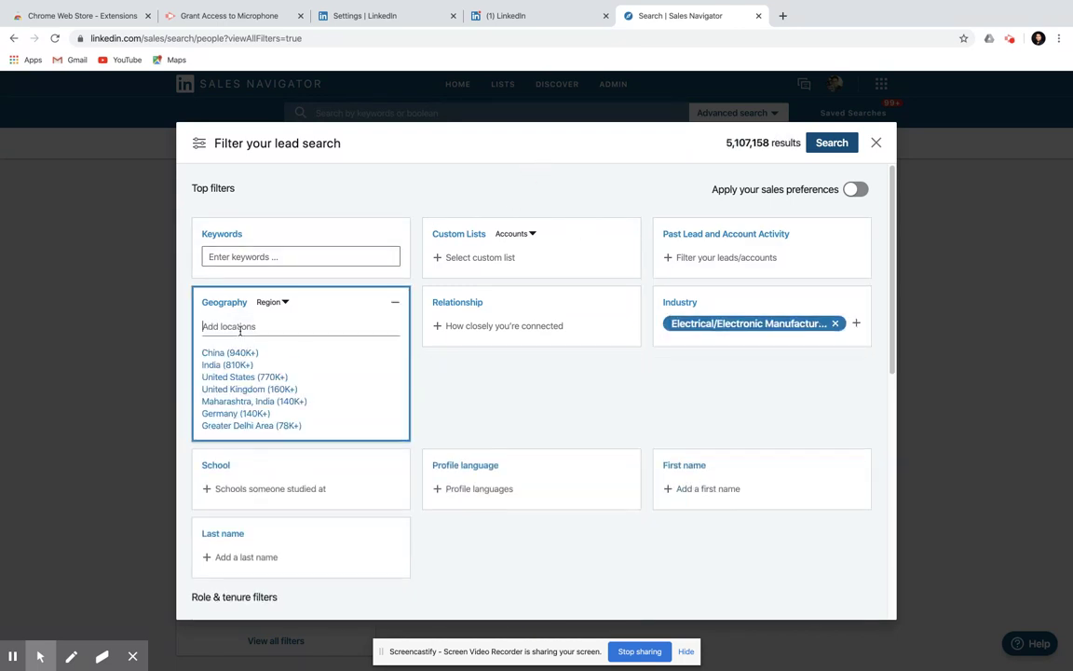
pyautogui.click(244, 376)
pyautogui.click(558, 417)
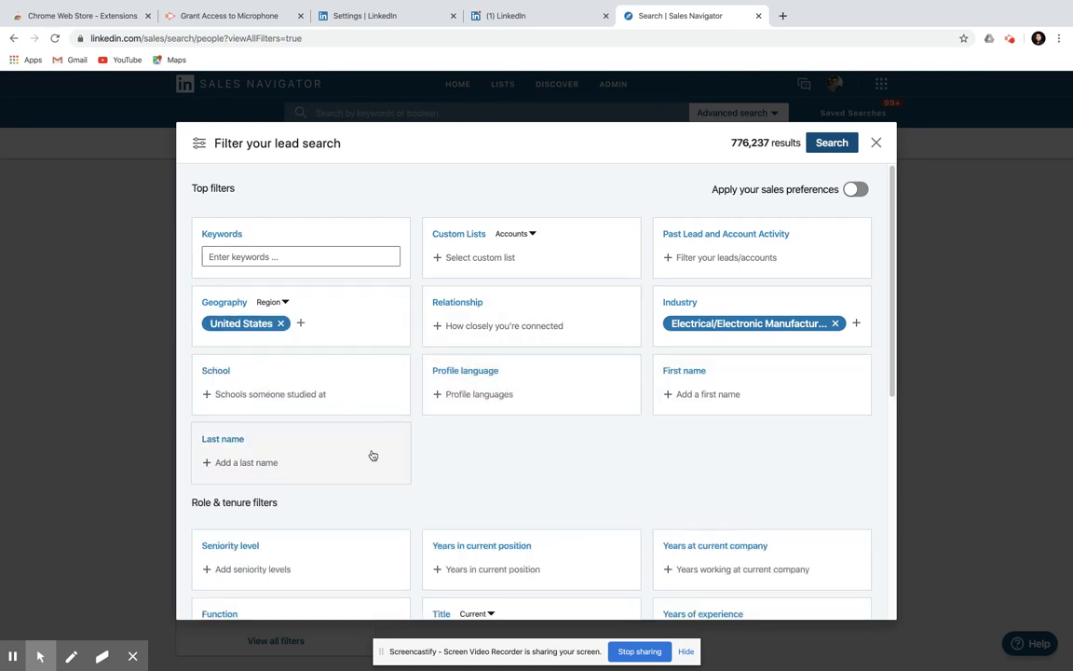
# Filter the leads' years at current company to 6 to 10 years and More than 10 years
pyautogui.scroll(-4, 373, 456)
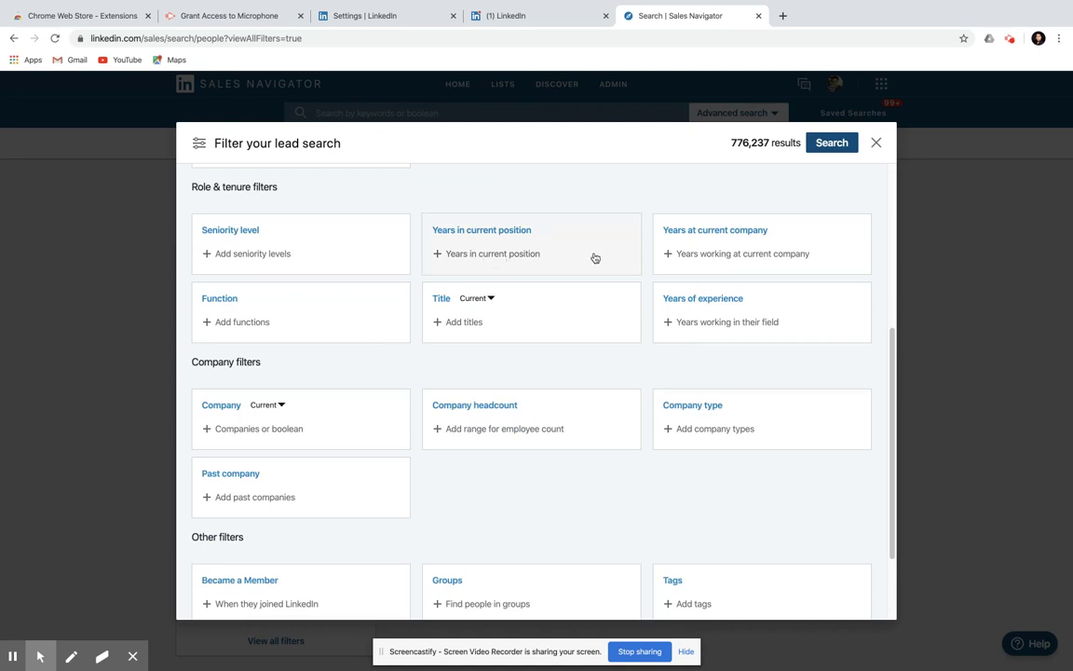
pyautogui.click(696, 254)
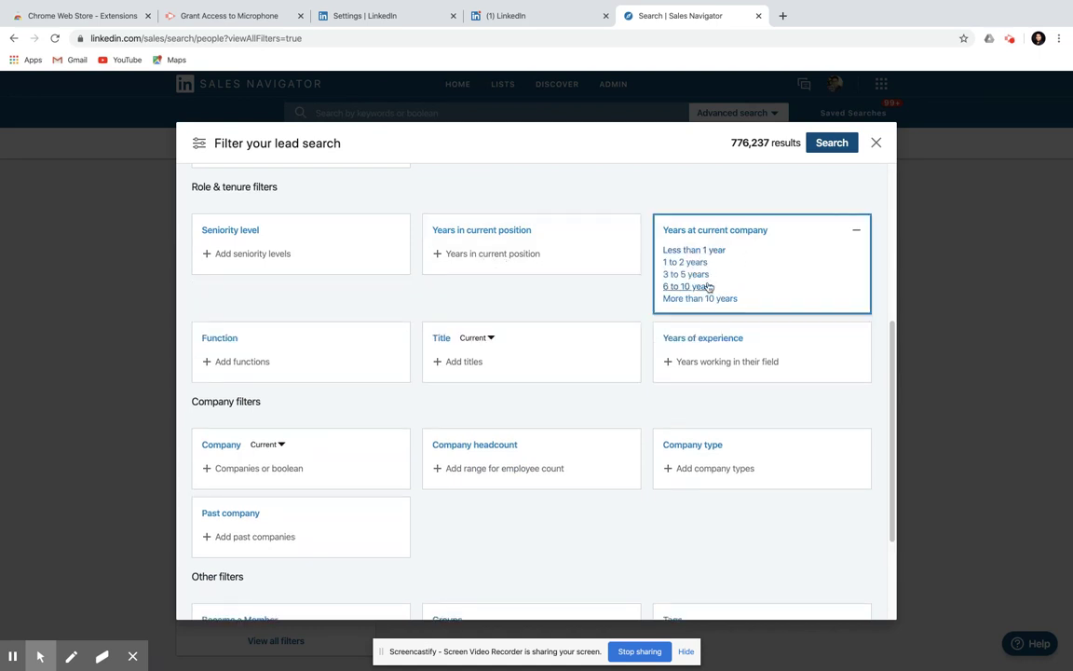
pyautogui.click(687, 288)
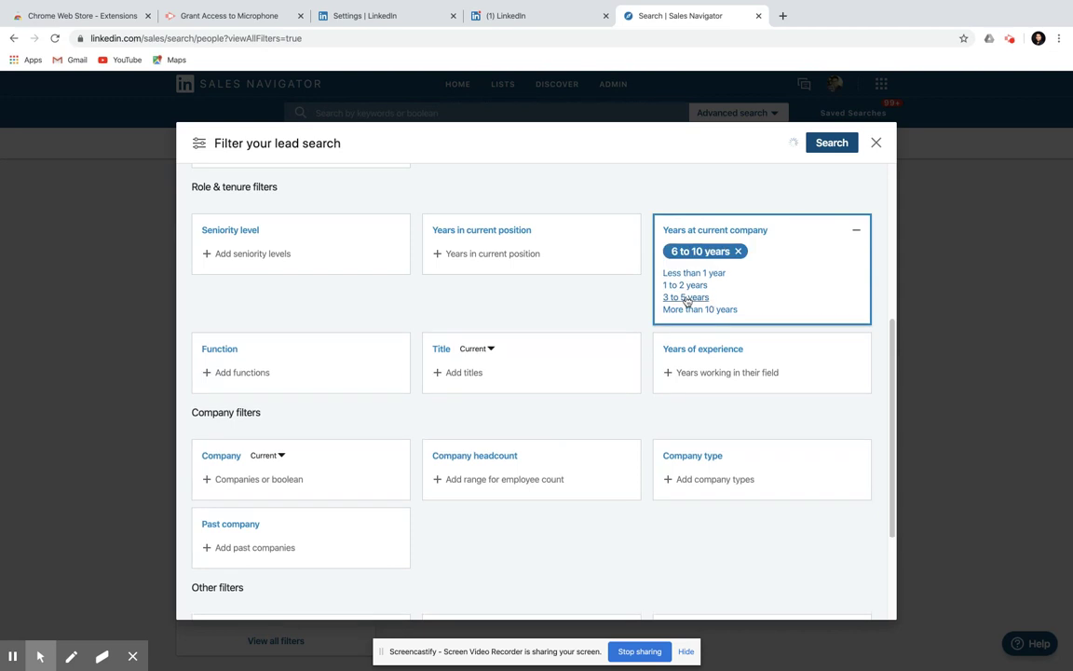
pyautogui.click(695, 308)
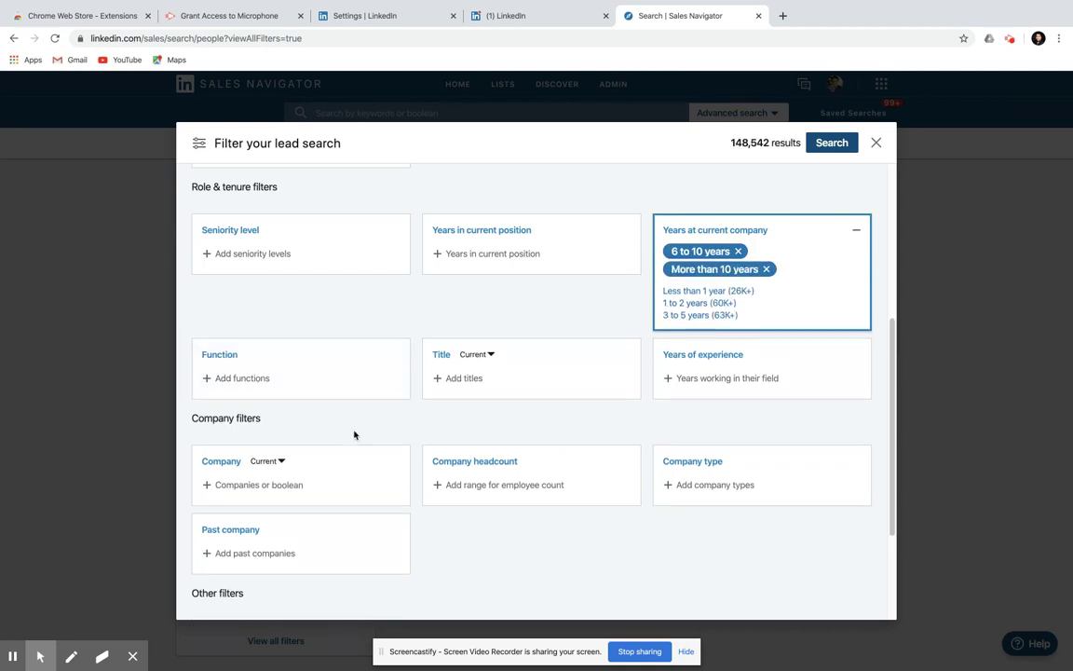
# Set the company headcount filter to the ranges 11-50 and 51-200
pyautogui.click(450, 485)
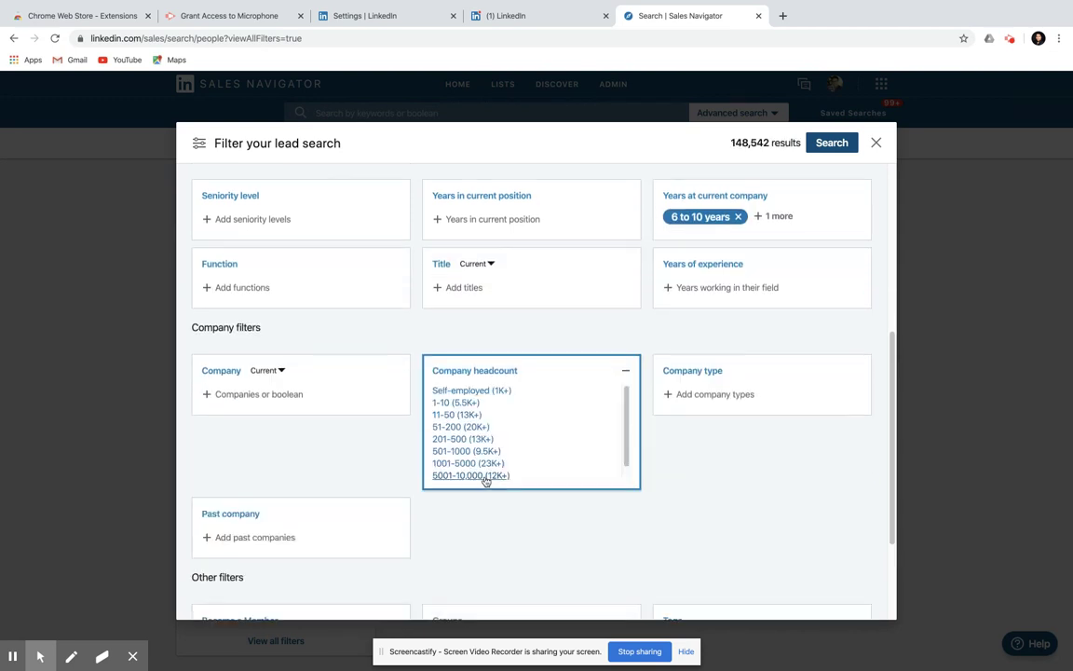
pyautogui.click(466, 415)
pyautogui.click(464, 436)
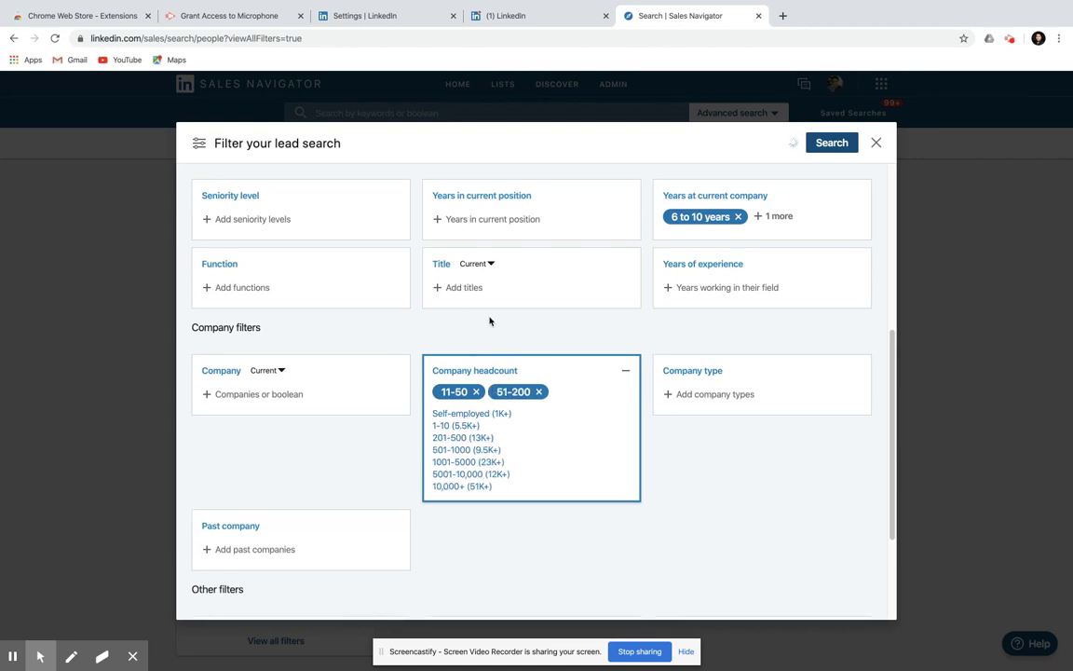
pyautogui.click(490, 321)
# Add Owner as the seniority level filter of the lead search
pyautogui.scroll(-1, 402, 364)
pyautogui.scroll(5, 382, 373)
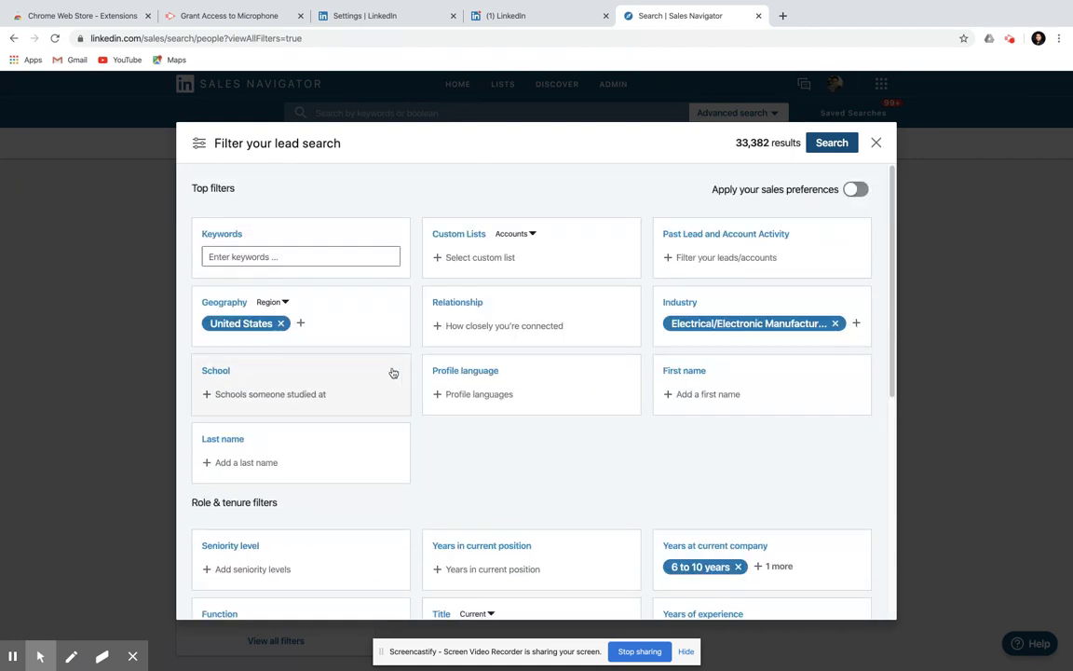
pyautogui.scroll(-3, 393, 424)
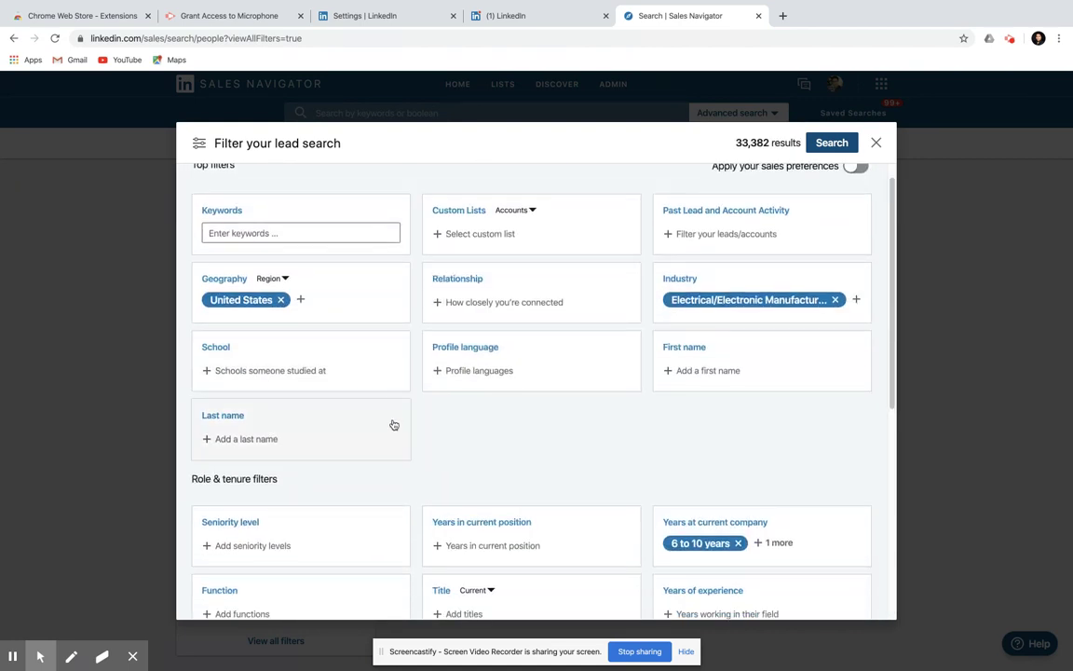
pyautogui.click(236, 420)
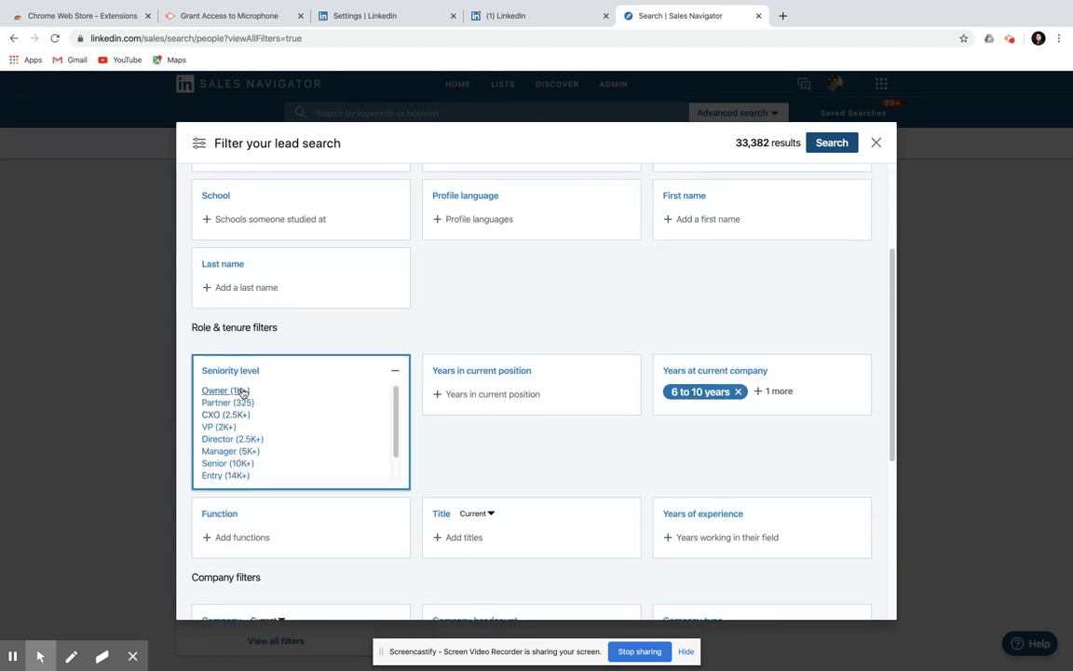
pyautogui.click(239, 393)
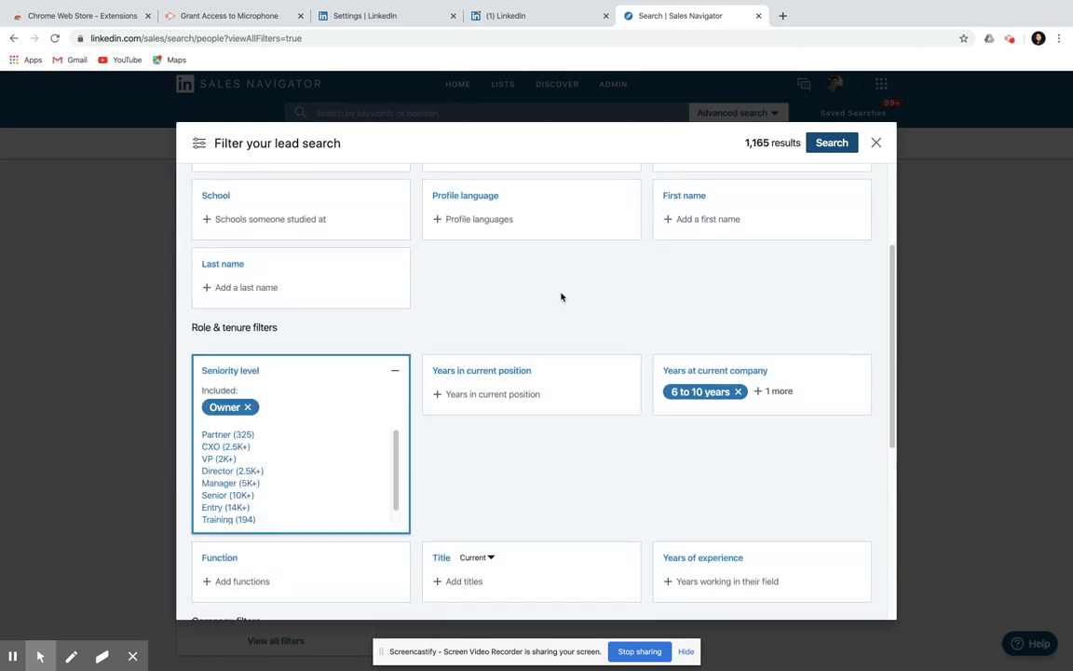
pyautogui.click(570, 321)
# Run the filtered lead search and review the resulting leads alongside the applied filters
pyautogui.scroll(5, 571, 323)
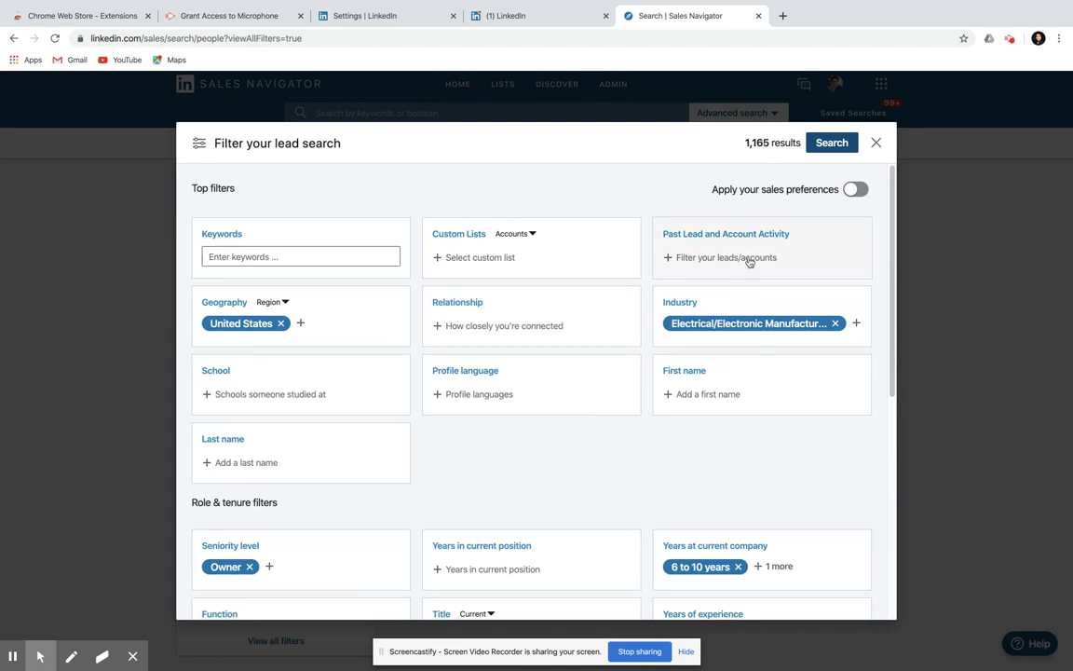
pyautogui.click(830, 143)
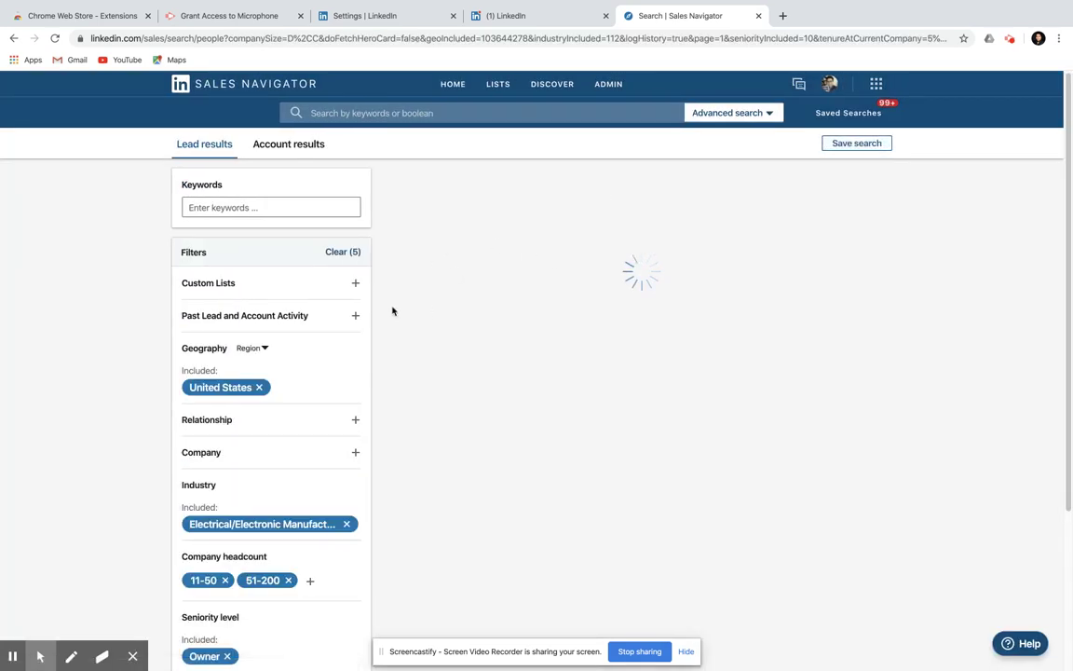
pyautogui.scroll(-2, 271, 436)
pyautogui.scroll(-7, 271, 436)
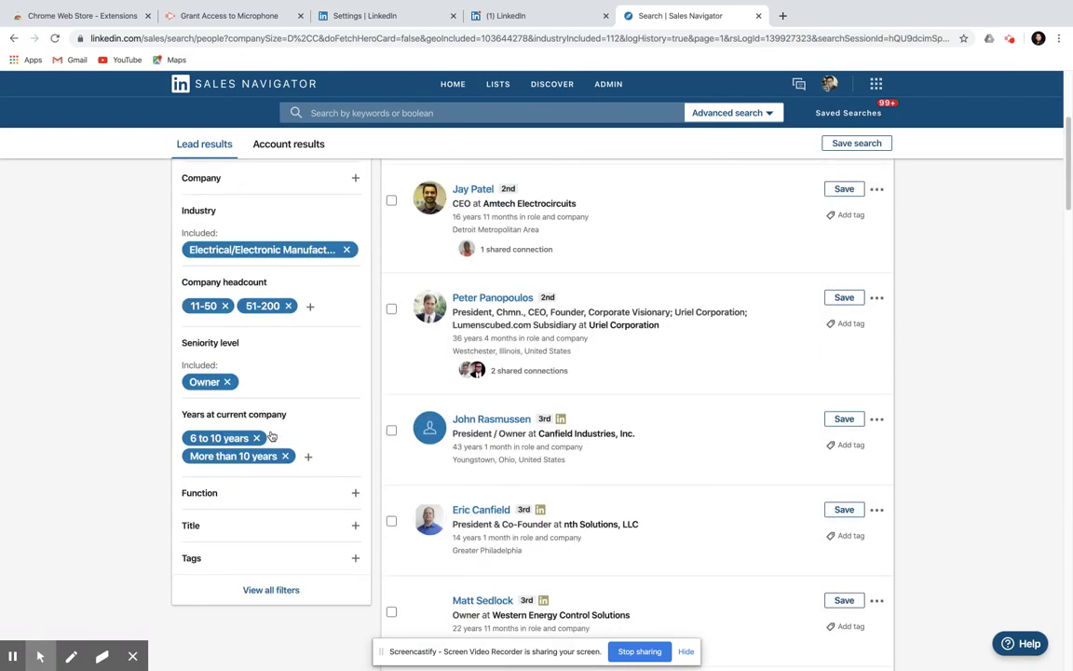
pyautogui.scroll(3, 210, 345)
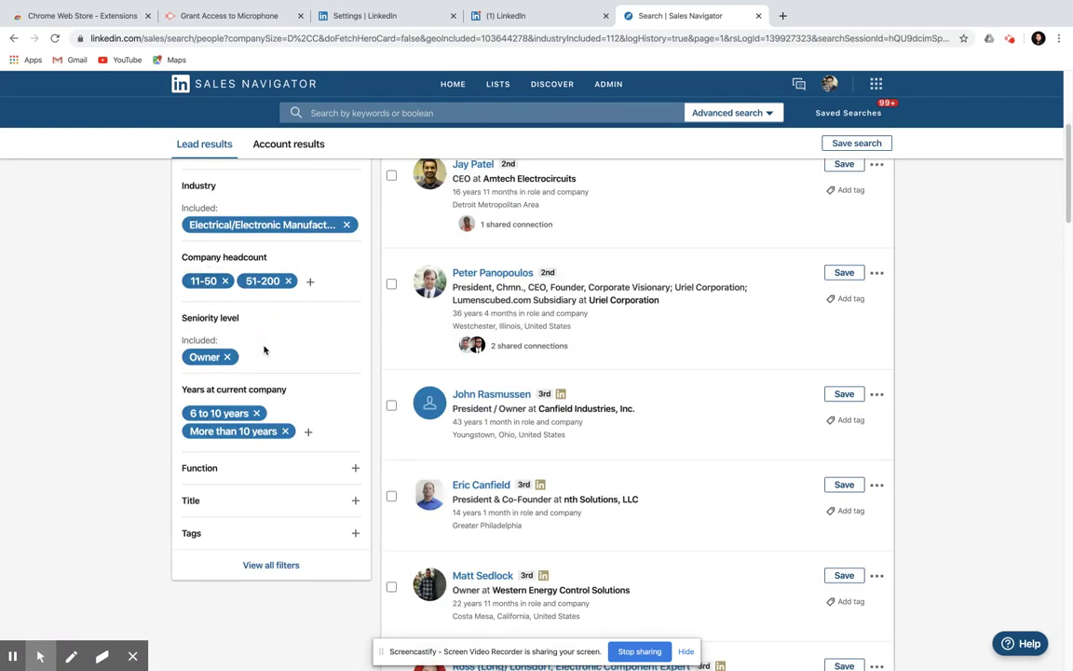
# Look over the applied filters beside the lead results, from keywords and geography down to years at current company
pyautogui.scroll(-2, 264, 349)
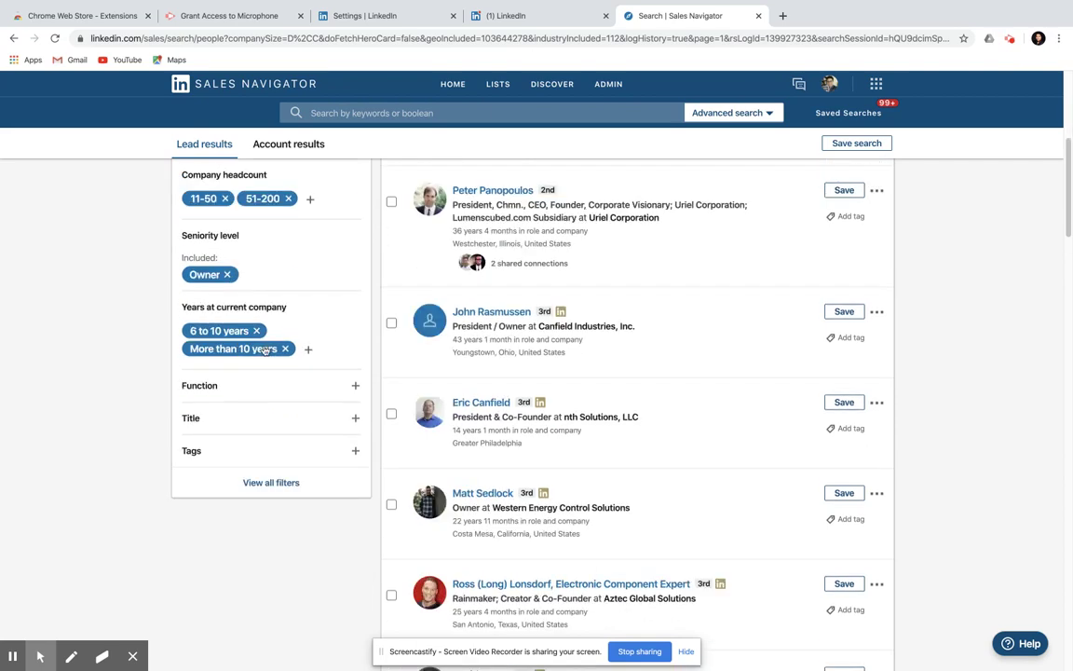
pyautogui.scroll(5, 264, 349)
pyautogui.click(224, 207)
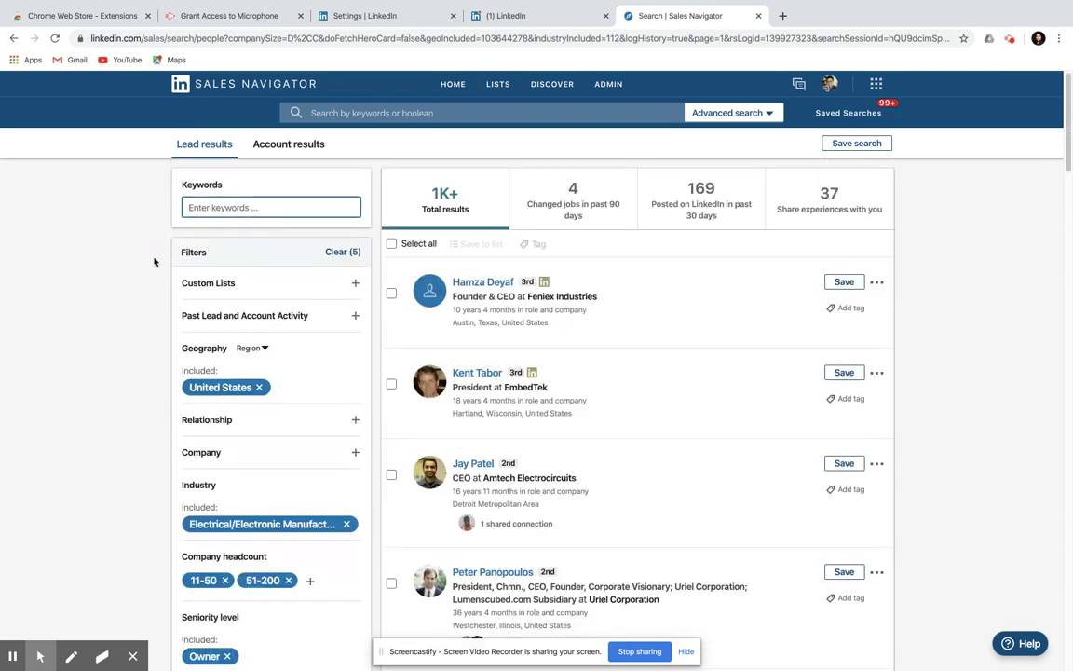
pyautogui.click(154, 324)
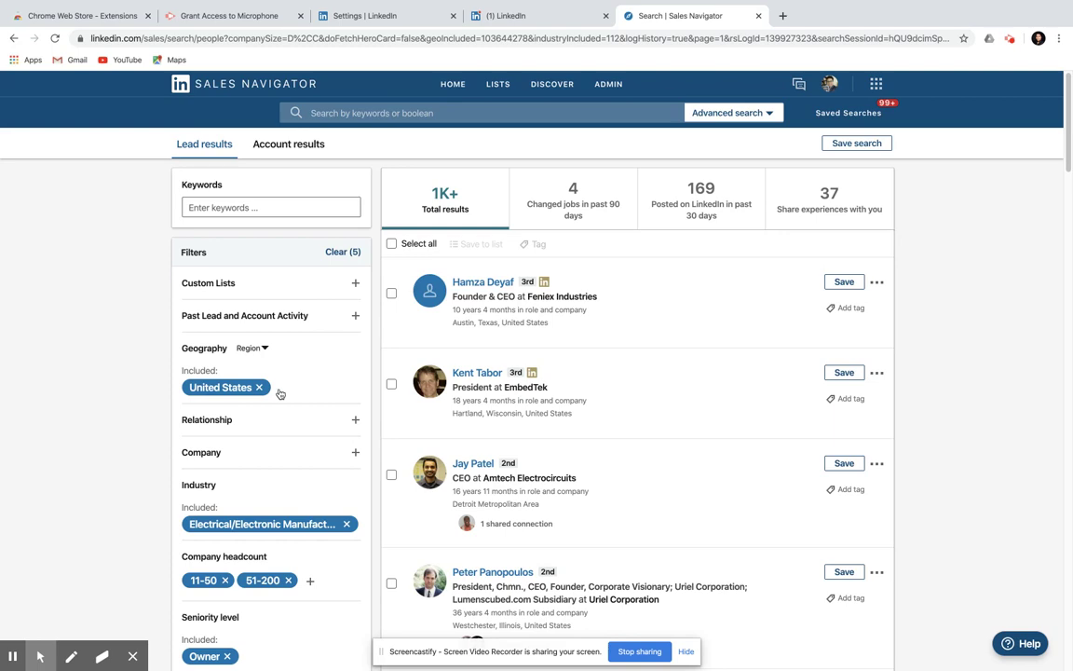
pyautogui.scroll(-4, 280, 393)
pyautogui.scroll(4, 477, 348)
# View the EmbedTek president's lead profile in a separate tab, check its additional actions, and close the profile
pyautogui.rightClick(476, 373)
pyautogui.click(526, 377)
pyautogui.click(820, 19)
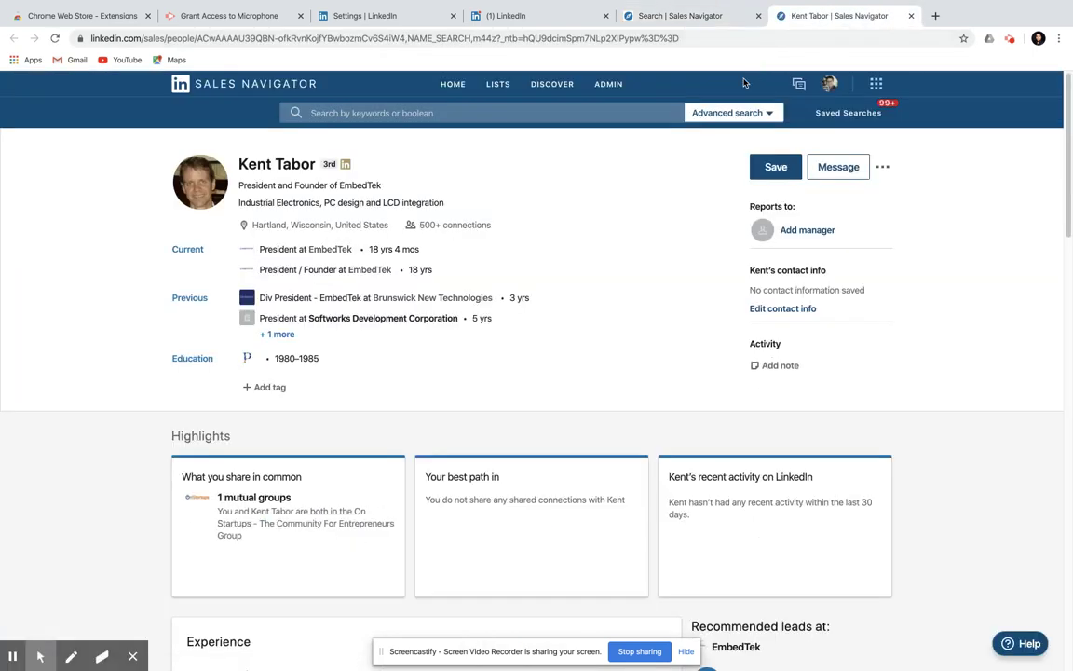
pyautogui.click(883, 167)
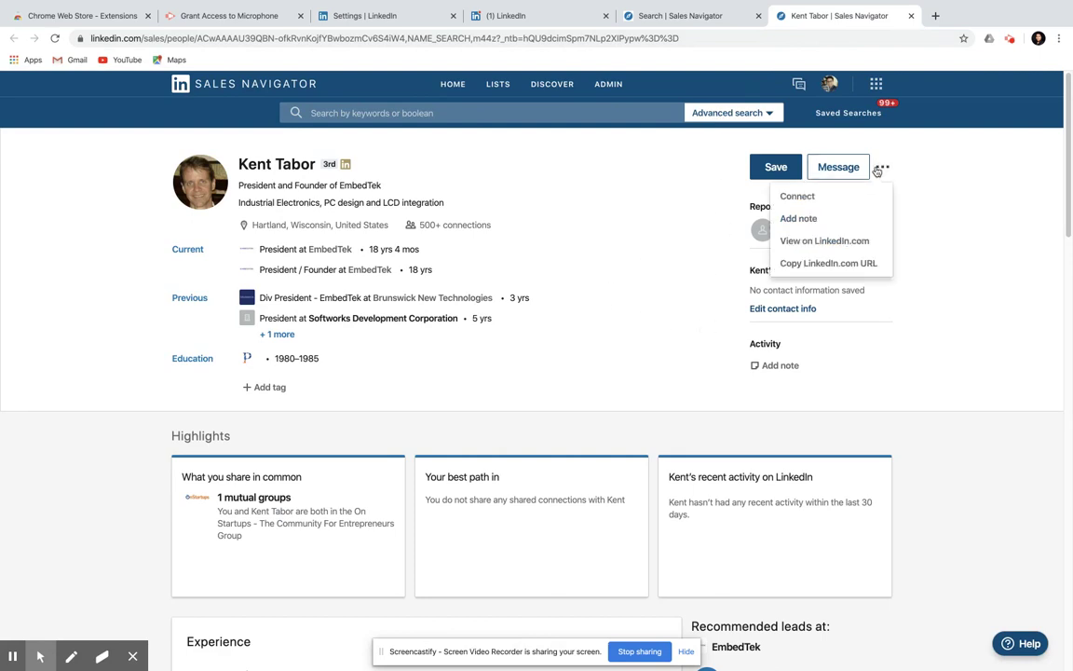
pyautogui.click(912, 17)
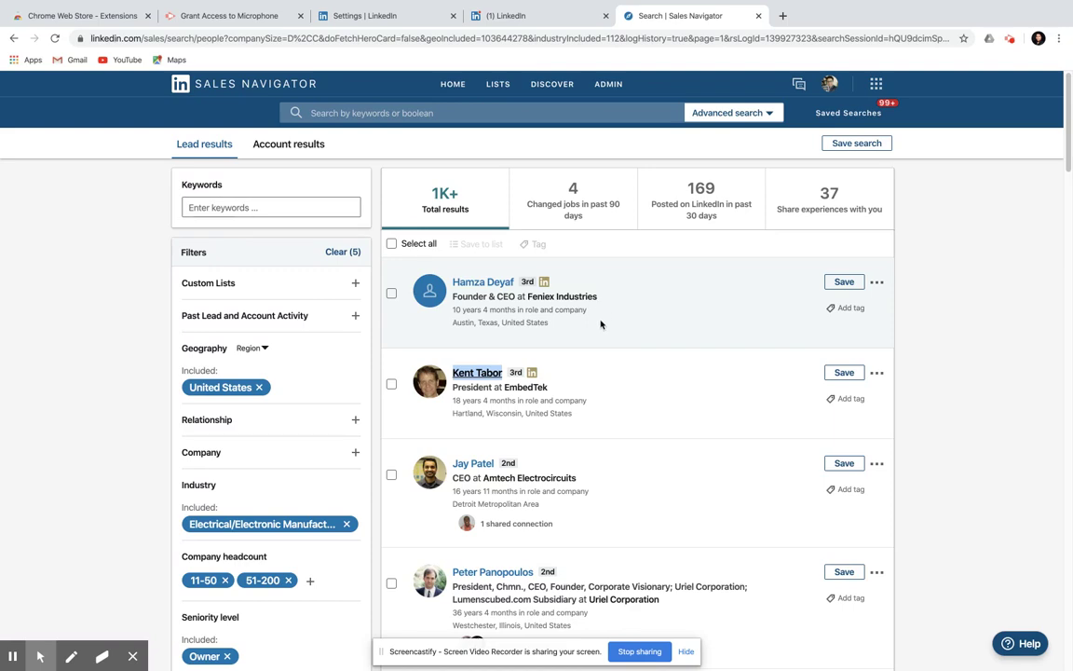
# Look through the list of matching leads and return to its beginning
pyautogui.scroll(-10, 601, 321)
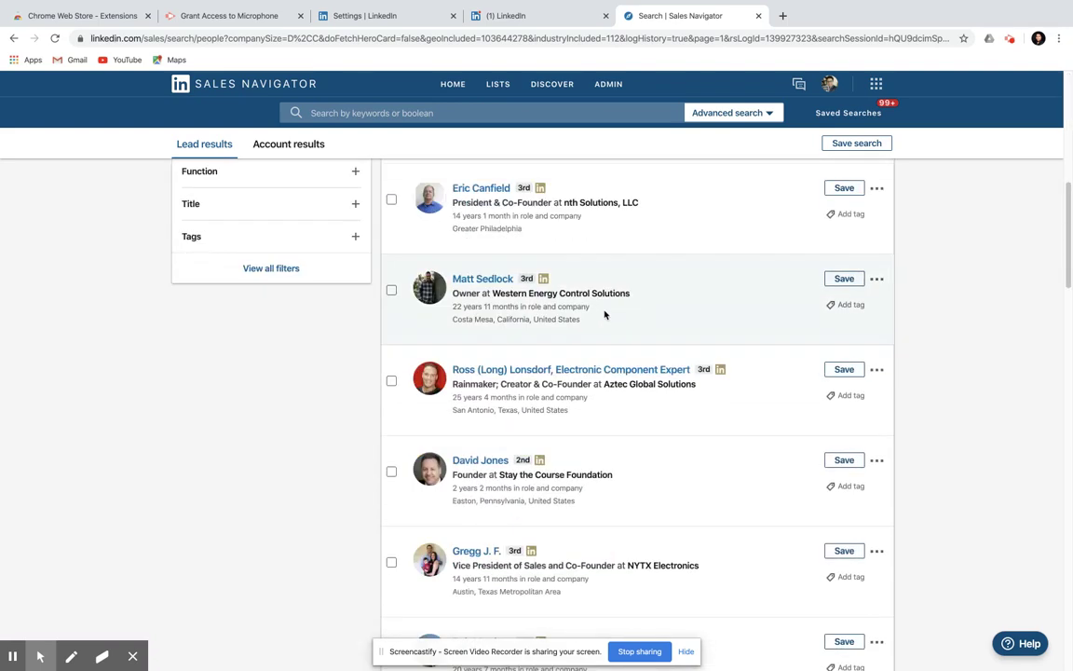
pyautogui.scroll(10, 604, 315)
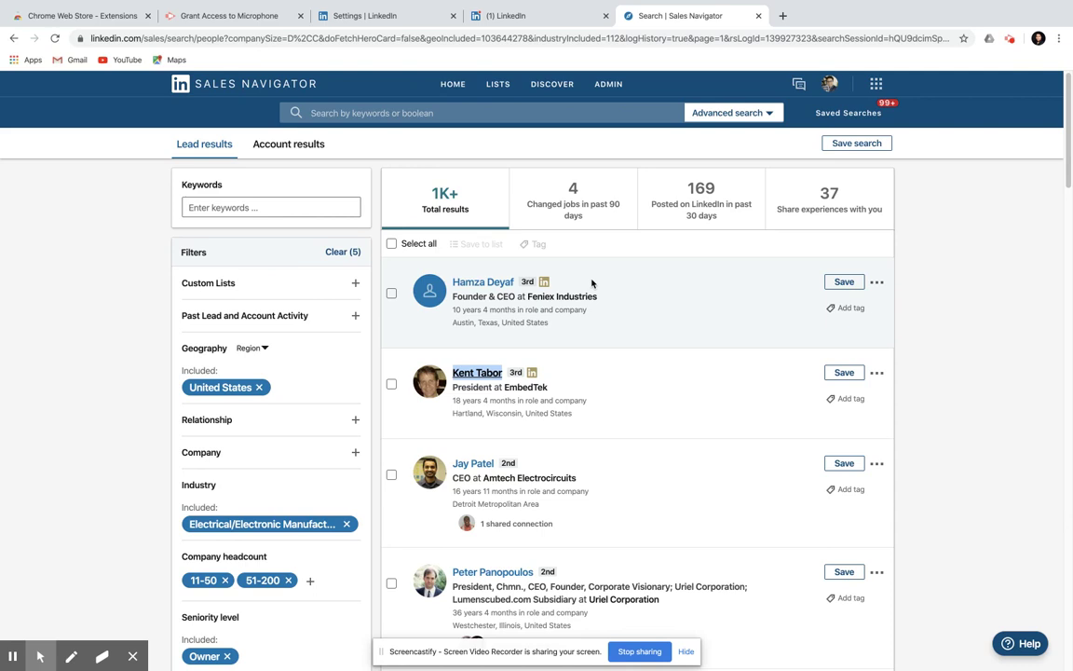
pyautogui.click(993, 216)
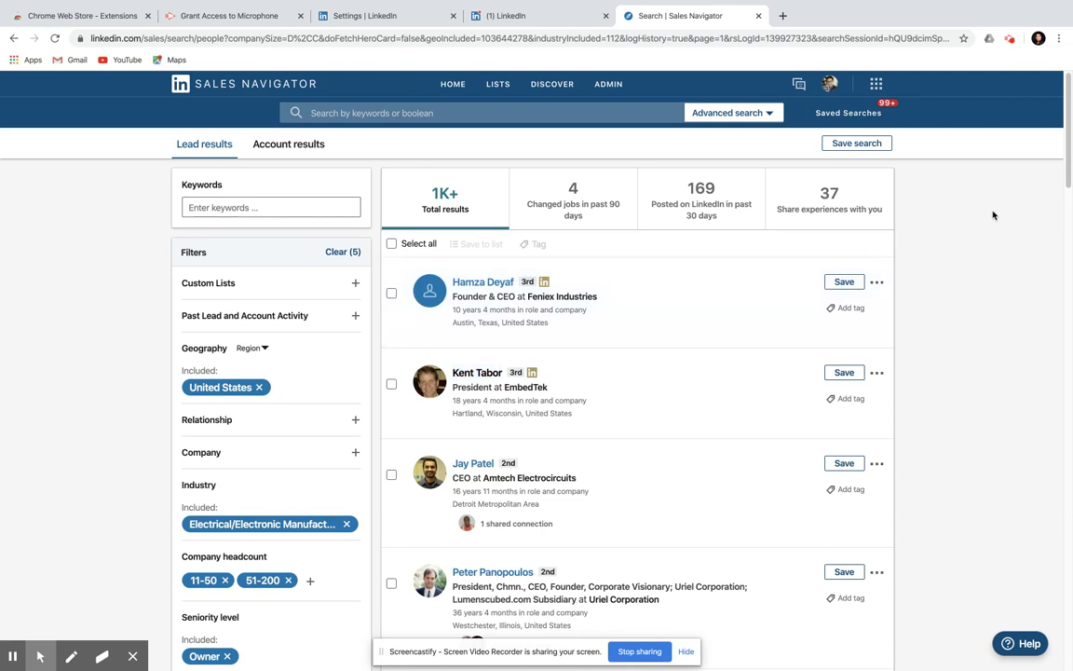
# Reopen the lead search filters and remove the Electrical/Electronic Manufacturing industry
pyautogui.click(737, 115)
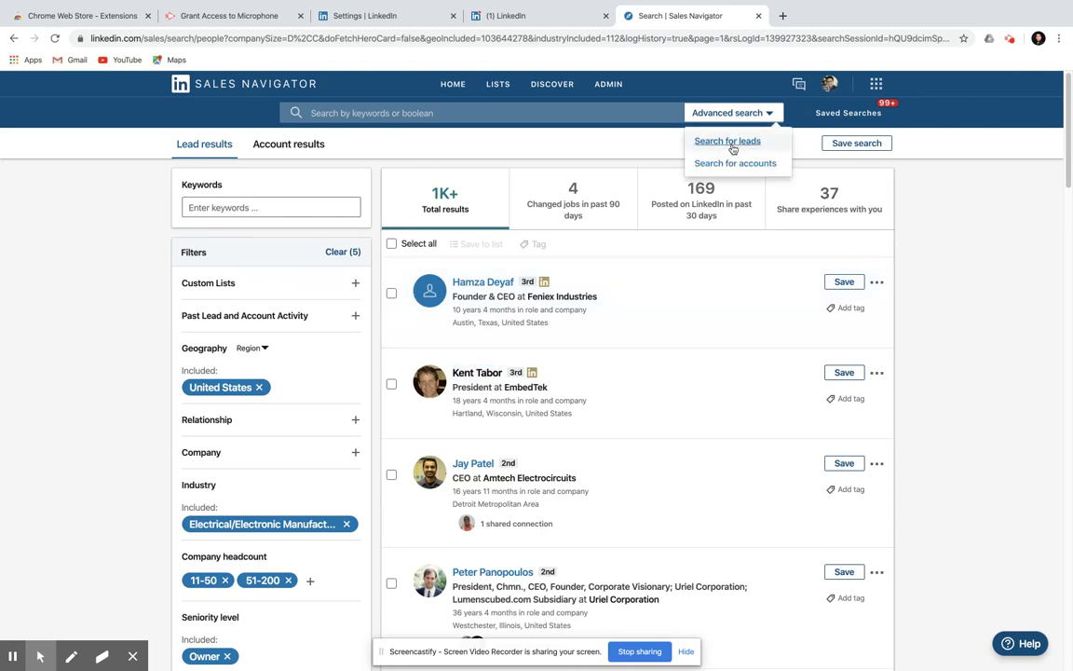
pyautogui.click(732, 141)
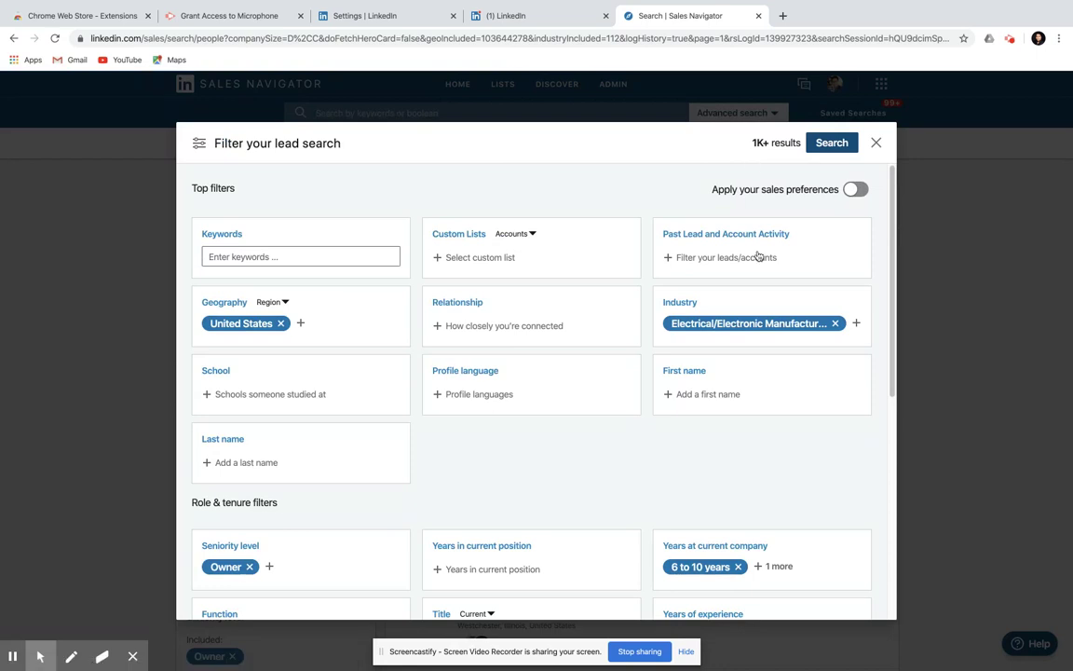
pyautogui.click(835, 323)
pyautogui.click(735, 325)
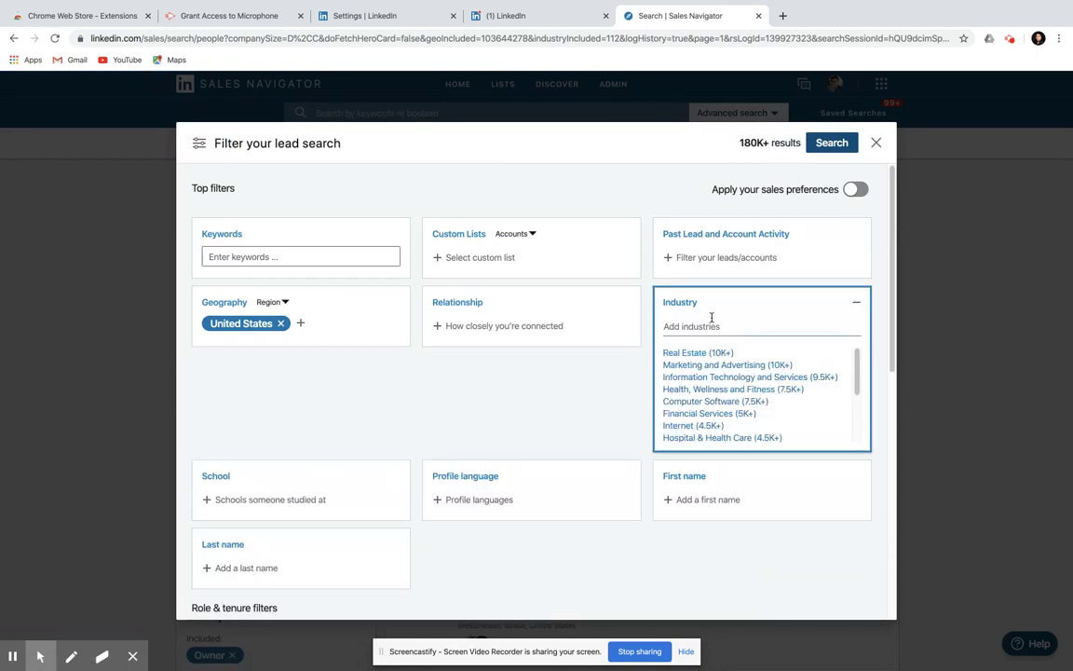
pyautogui.write('re')
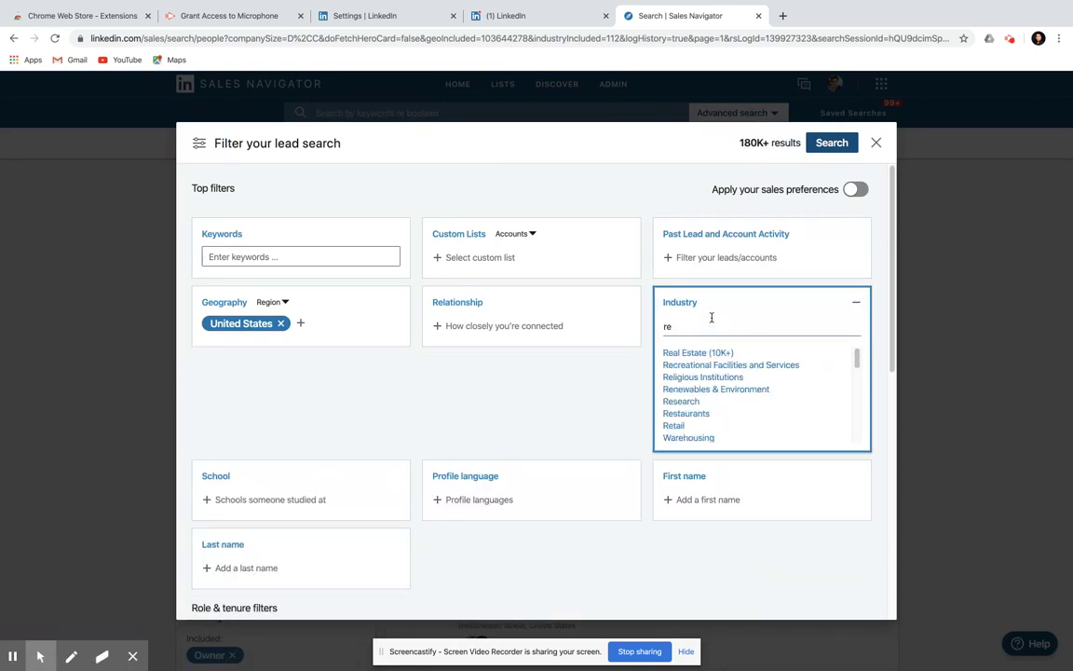
pyautogui.write('t')
pyautogui.press('BackSpace')
pyautogui.press('BackSpace')
pyautogui.press('BackSpace')
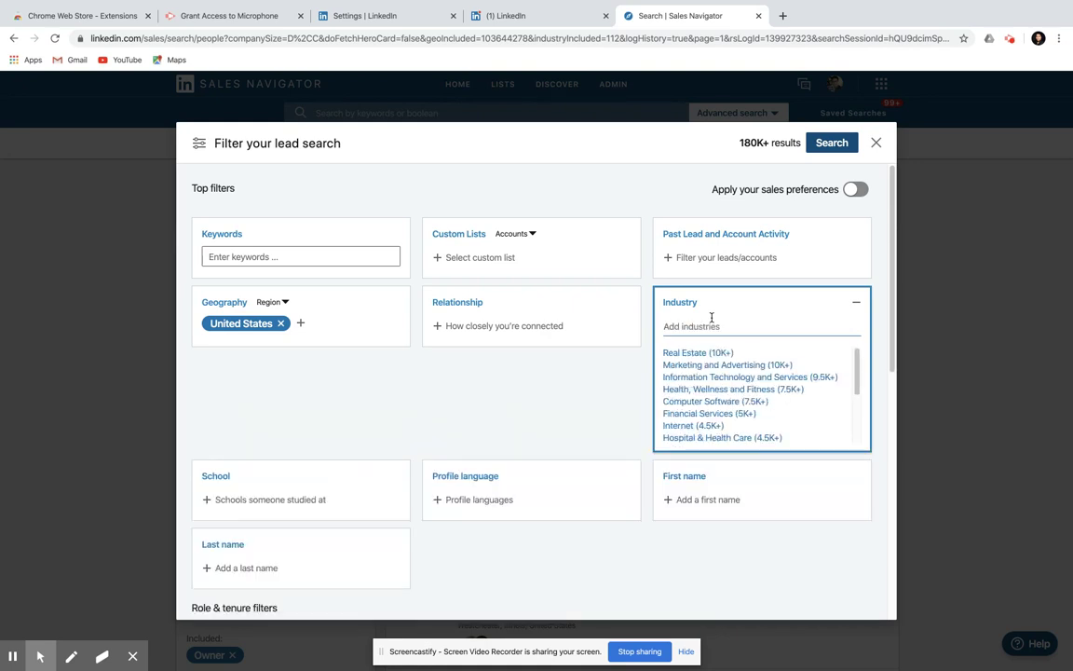
pyautogui.write('ed')
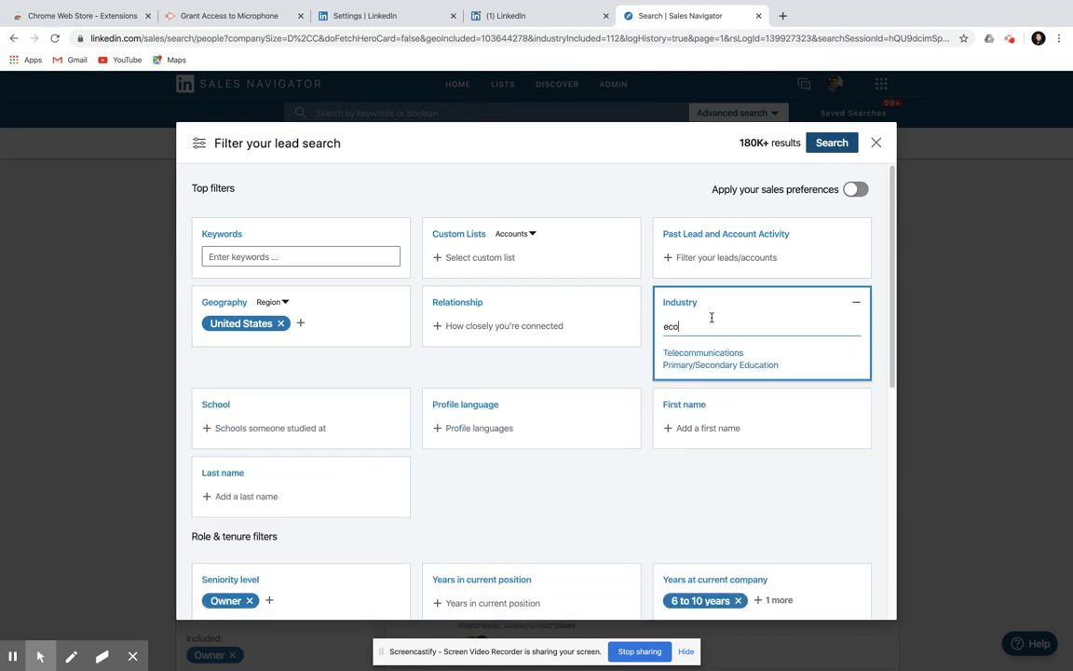
pyautogui.press('BackSpace')
pyautogui.press('BackSpace')
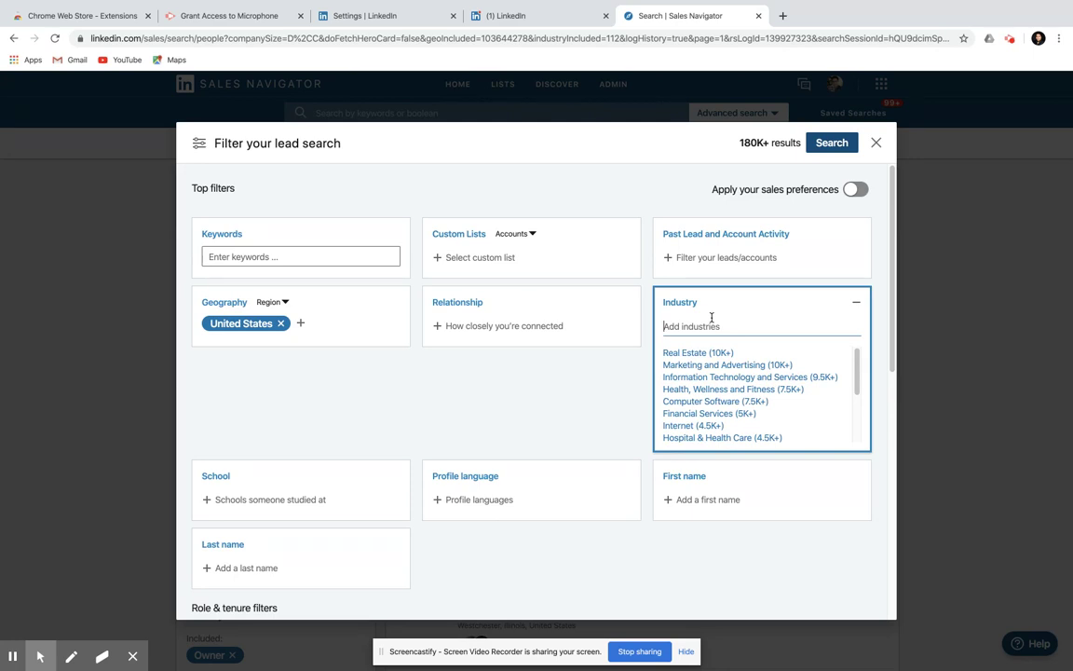
# Set the industry filter of the lead search to Apparel & Fashion
pyautogui.write('app')
pyautogui.press('BackSpace')
pyautogui.press('BackSpace')
pyautogui.press('BackSpace')
pyautogui.write('app')
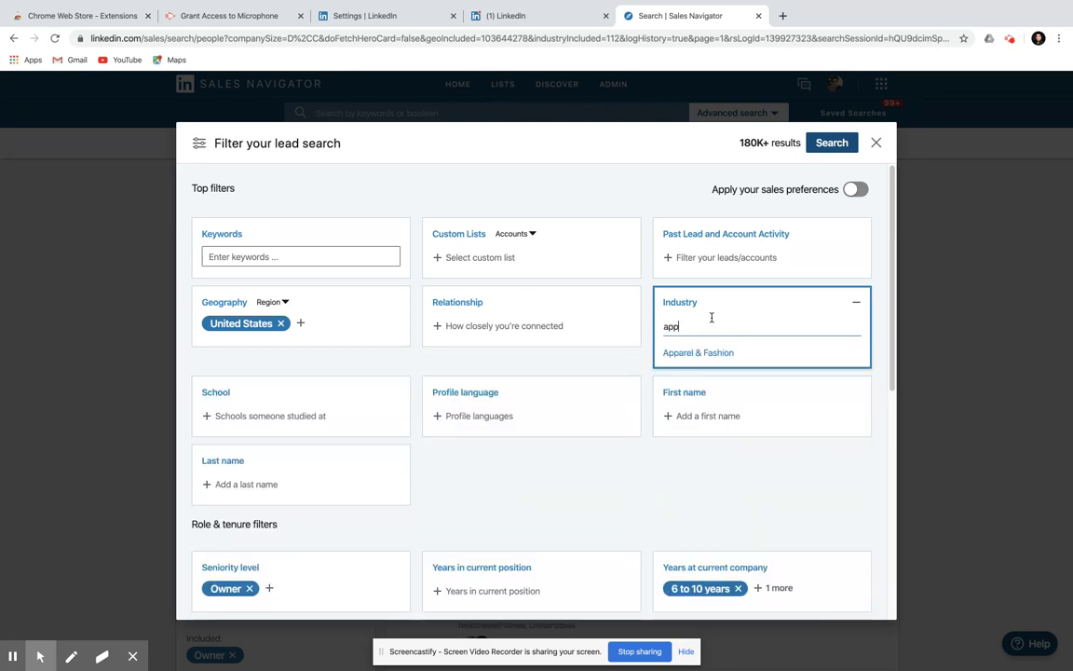
pyautogui.click(697, 353)
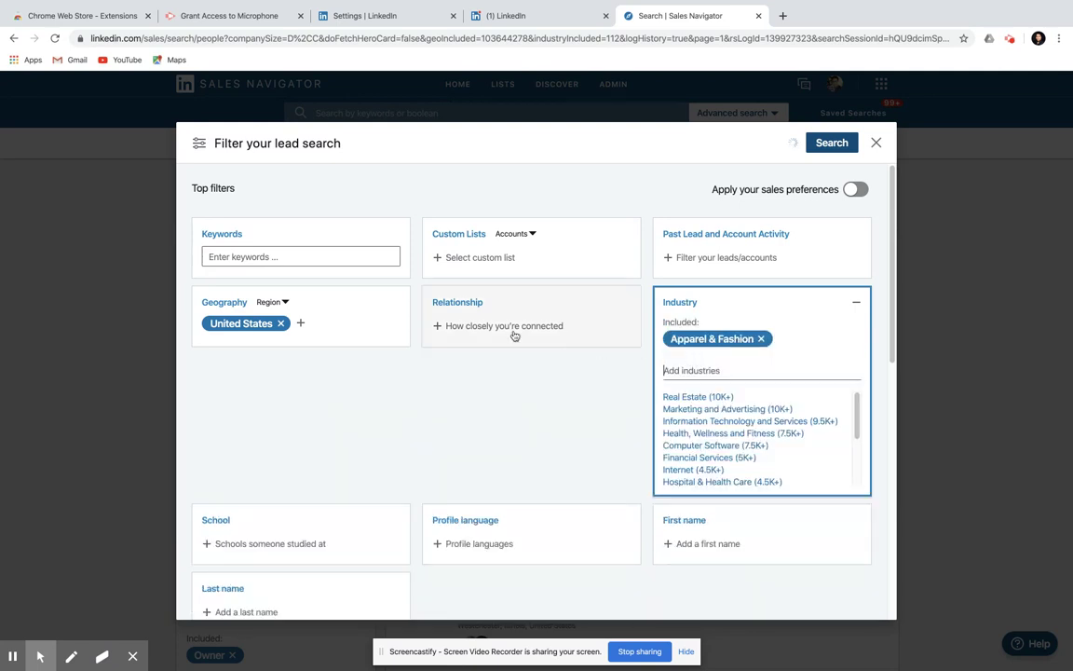
# Enter "kids OR baby" as the keywords of the lead search
pyautogui.click(319, 255)
pyautogui.write('kids')
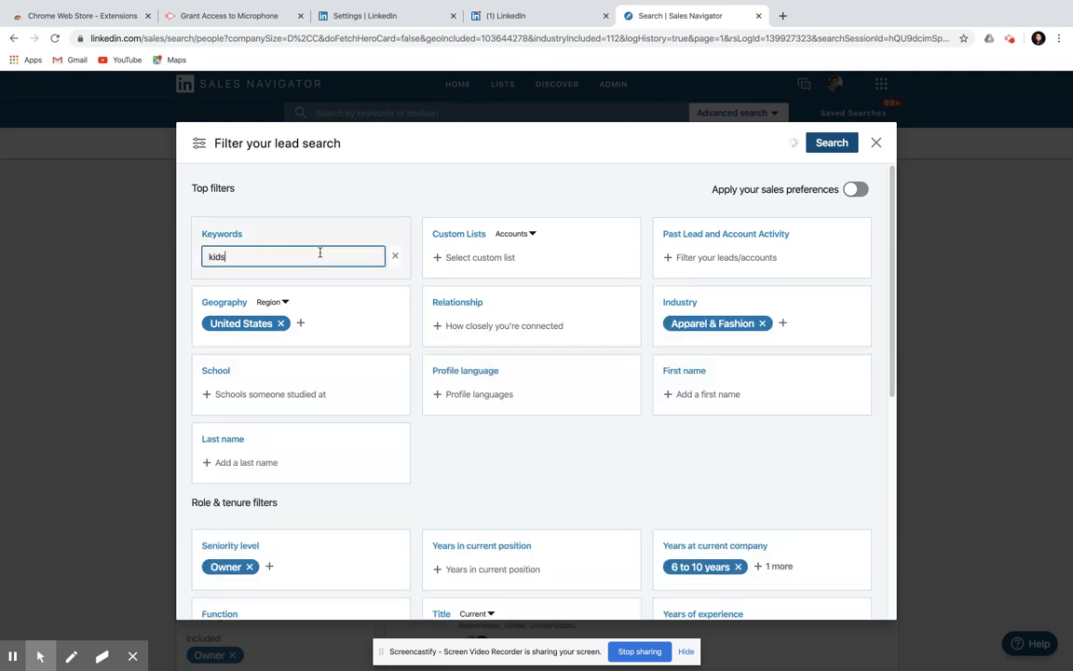
pyautogui.write(' OR baby')
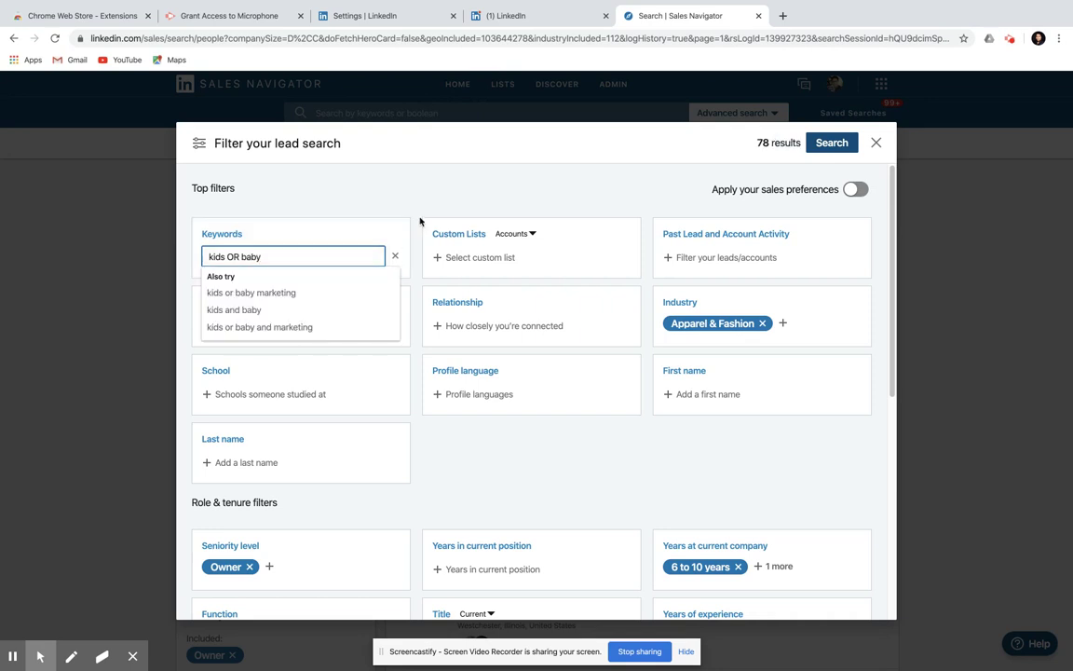
pyautogui.click(387, 175)
# Remove both selected ranges from the Years at current company filter
pyautogui.scroll(-1, 303, 377)
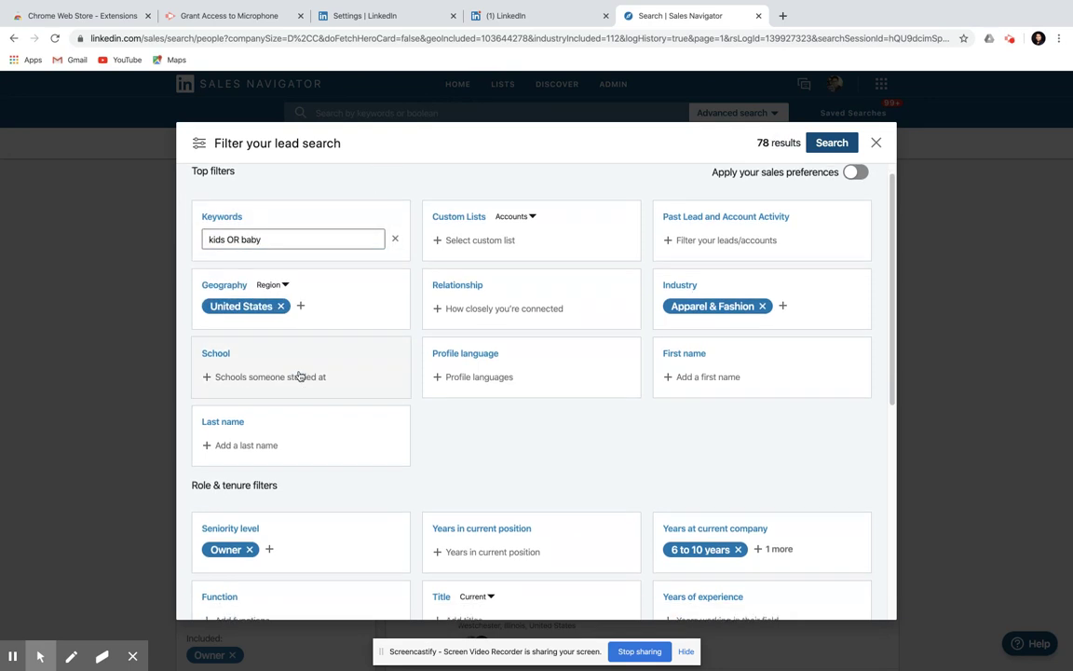
pyautogui.scroll(-1, 289, 441)
pyautogui.scroll(-1, 308, 441)
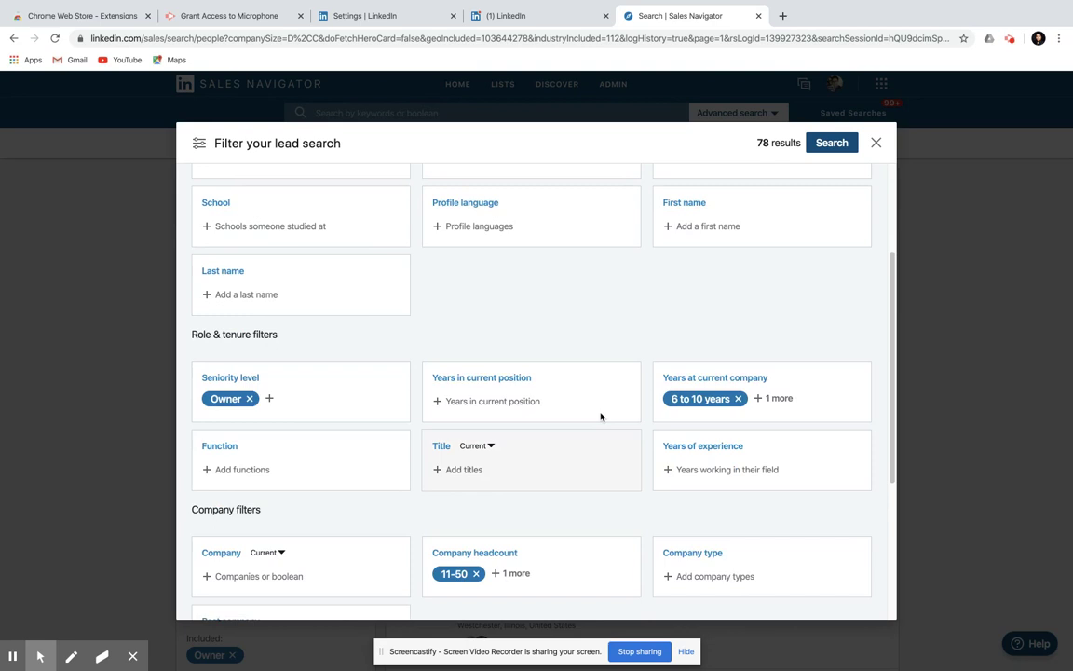
pyautogui.click(738, 398)
pyautogui.click(765, 399)
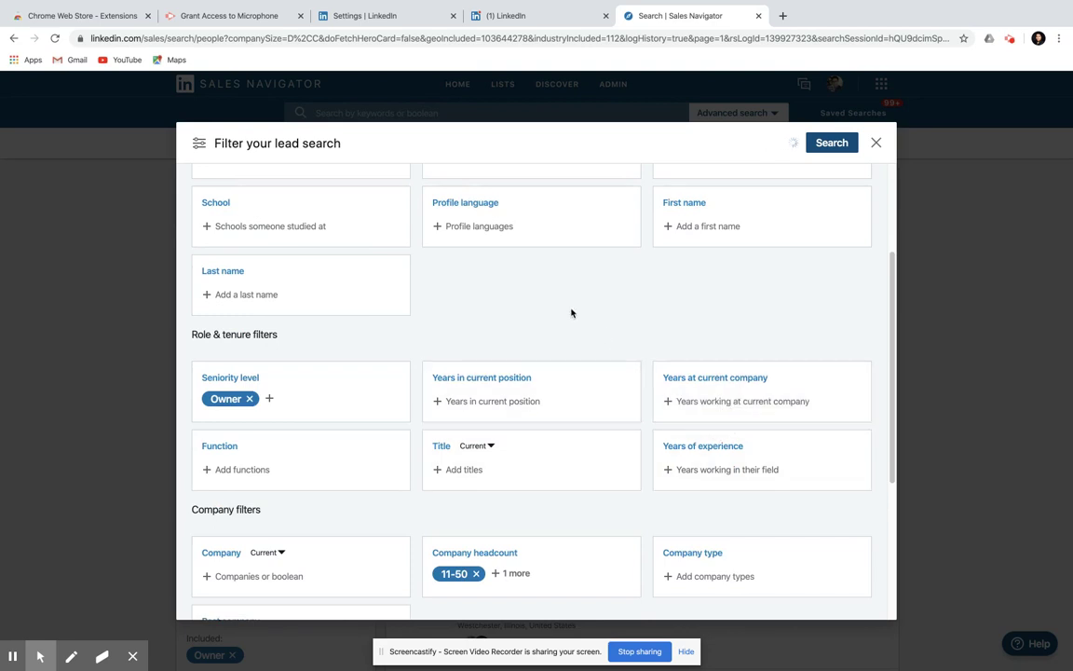
# Clear all selected ranges from the company headcount filter
pyautogui.scroll(-3, 316, 450)
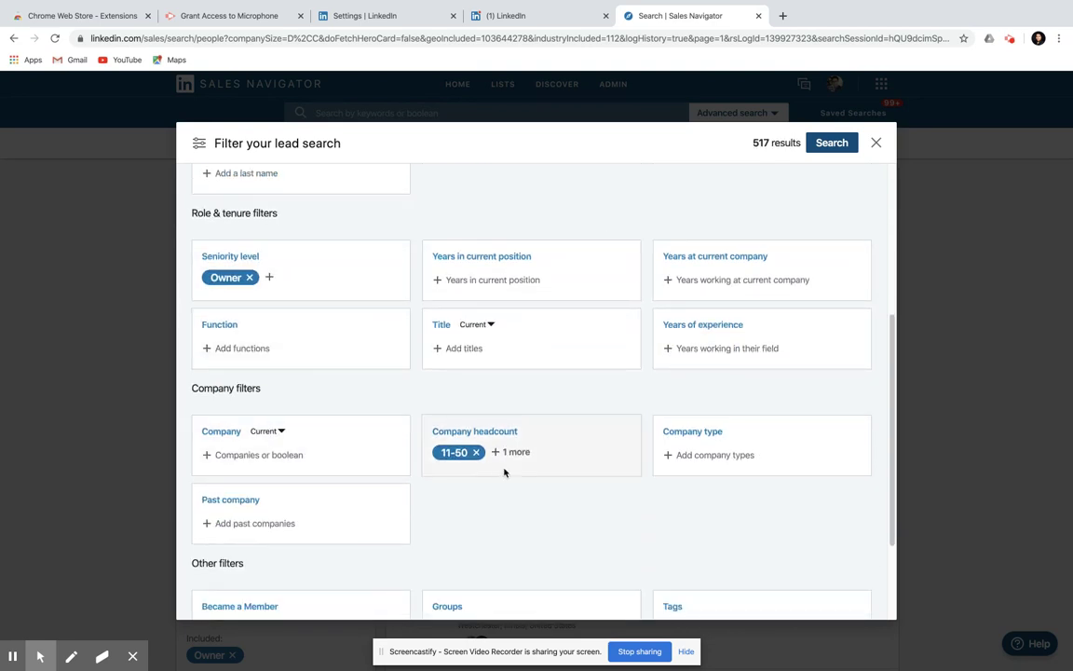
pyautogui.click(540, 455)
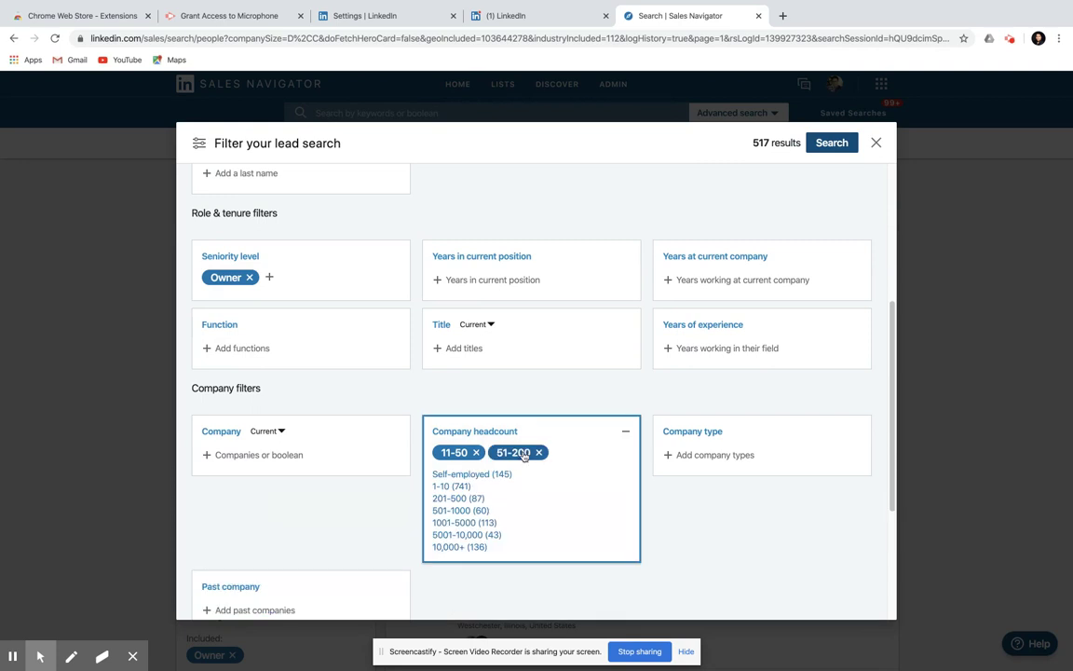
pyautogui.click(452, 486)
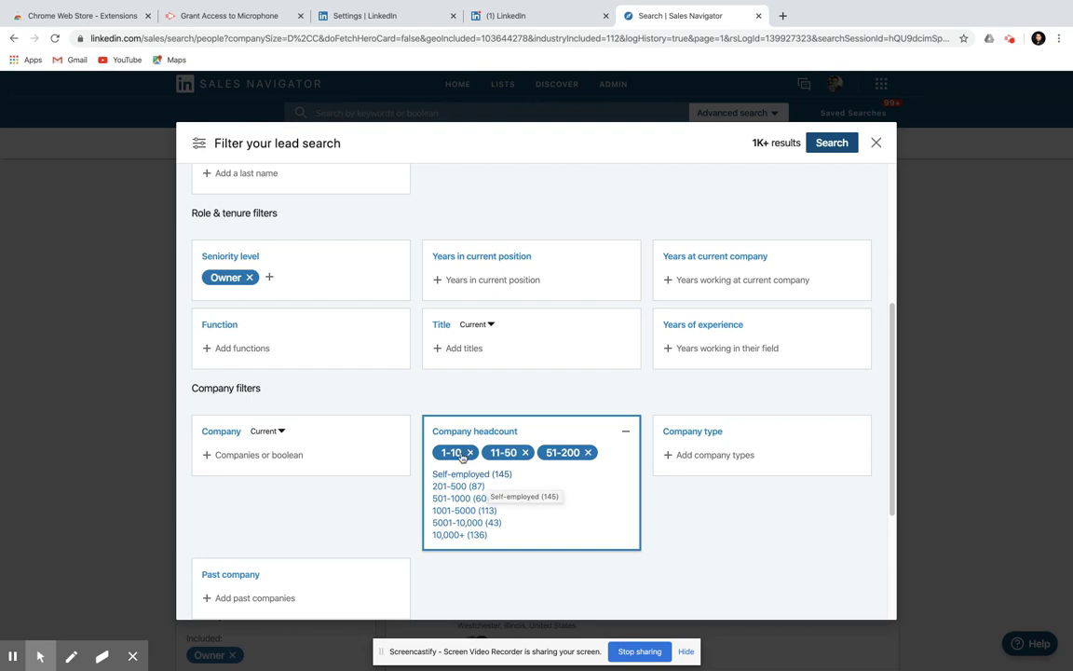
pyautogui.click(470, 453)
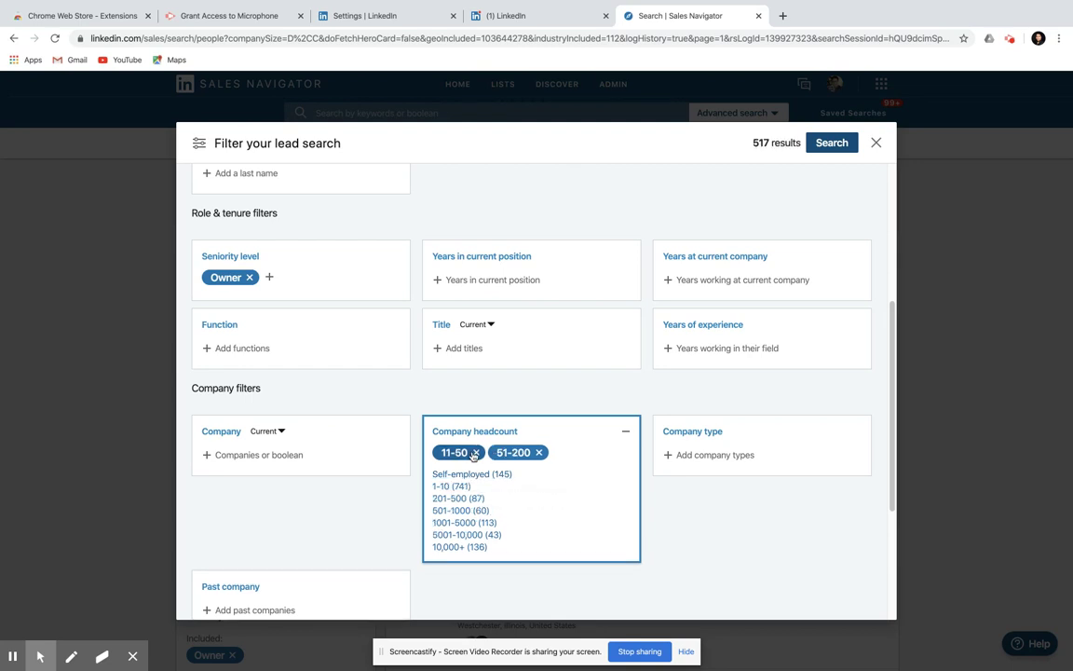
pyautogui.click(473, 454)
pyautogui.click(484, 453)
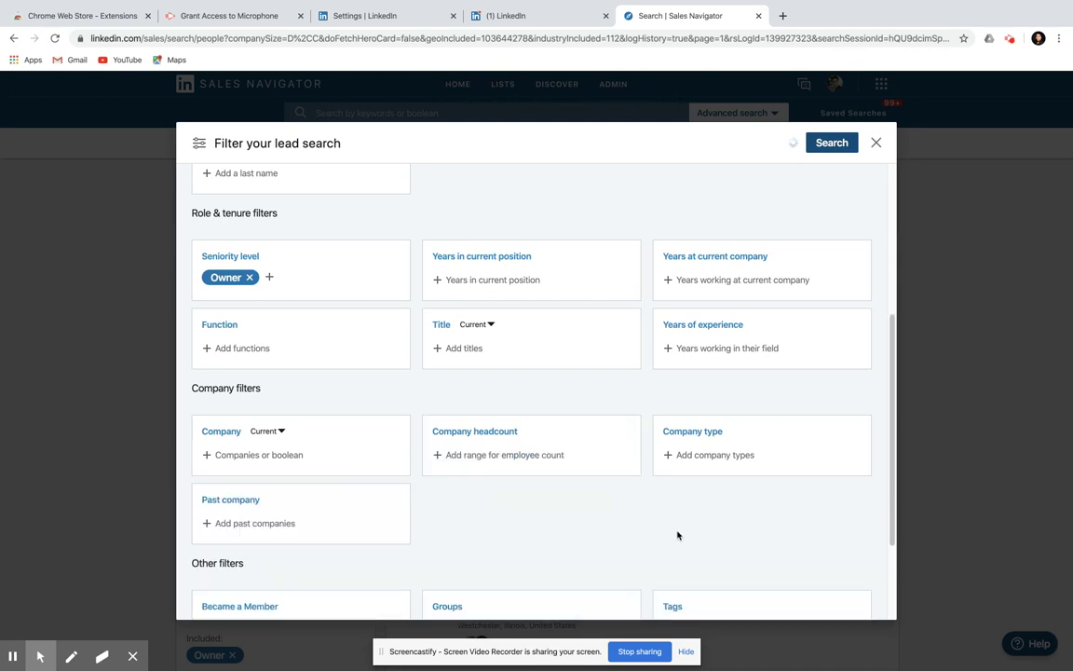
# Set the company headcount filter to the ranges 1-10 and 11-50
pyautogui.click(491, 465)
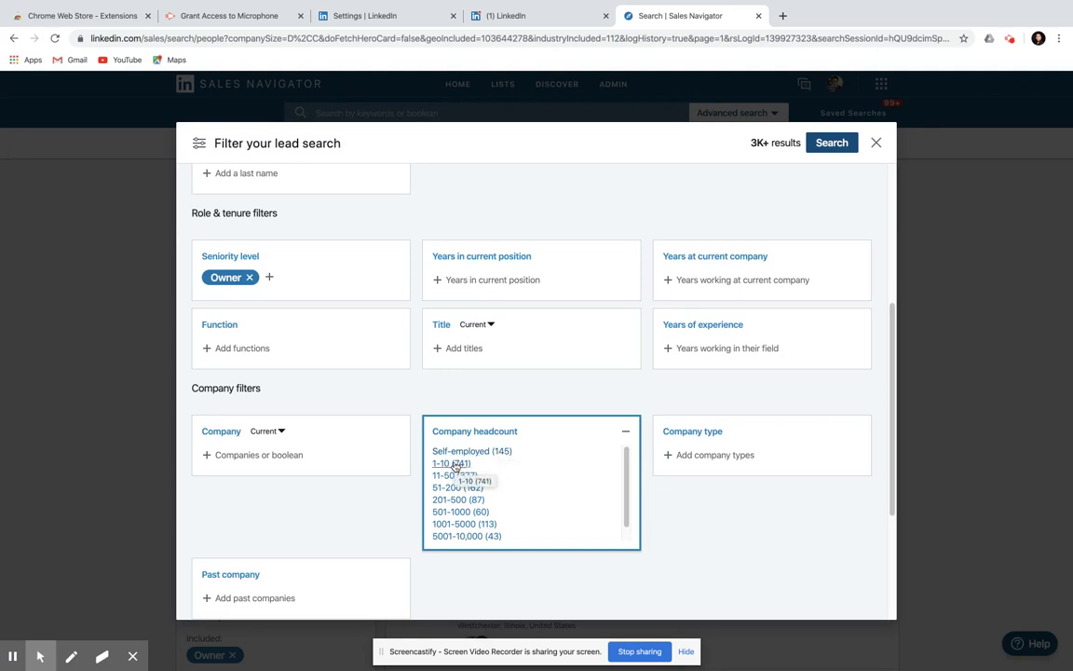
pyautogui.click(722, 508)
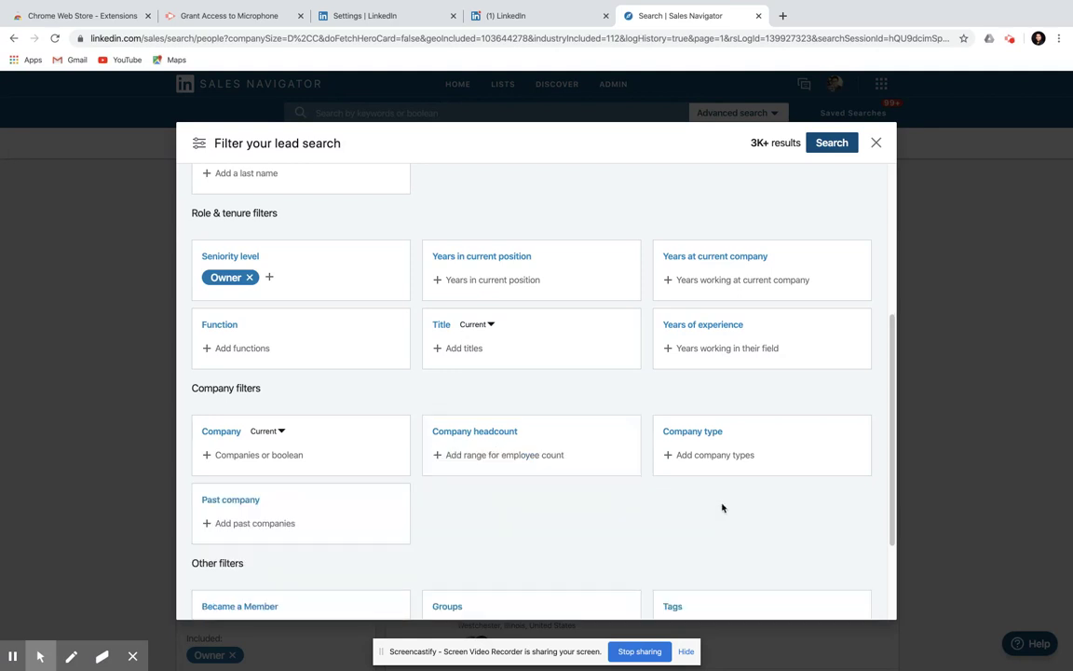
pyautogui.click(525, 453)
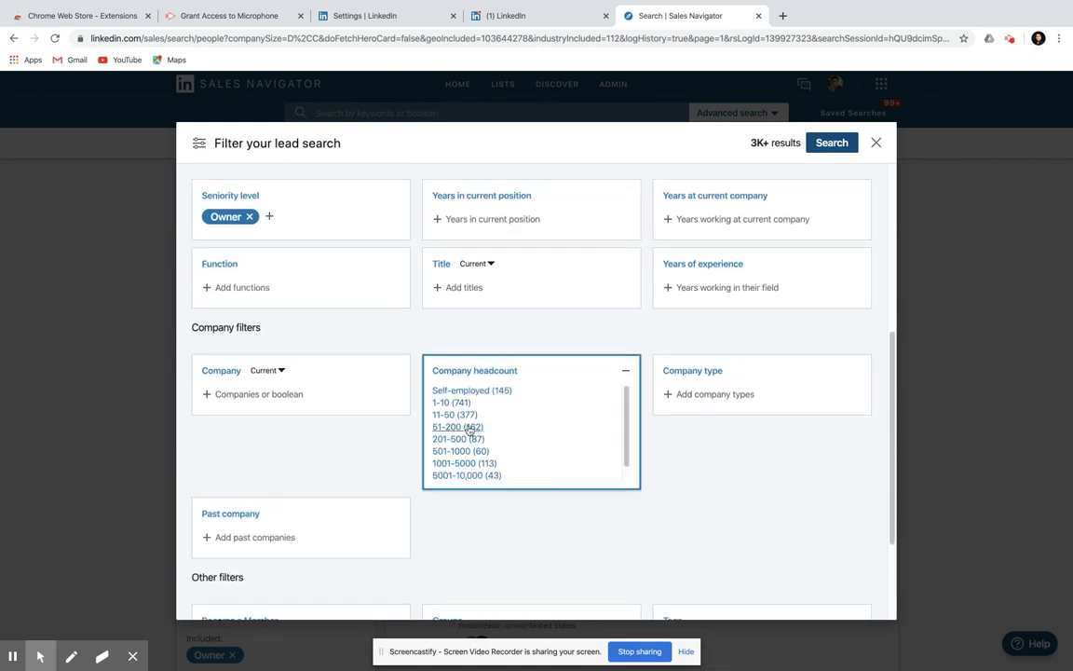
pyautogui.click(453, 403)
pyautogui.click(459, 430)
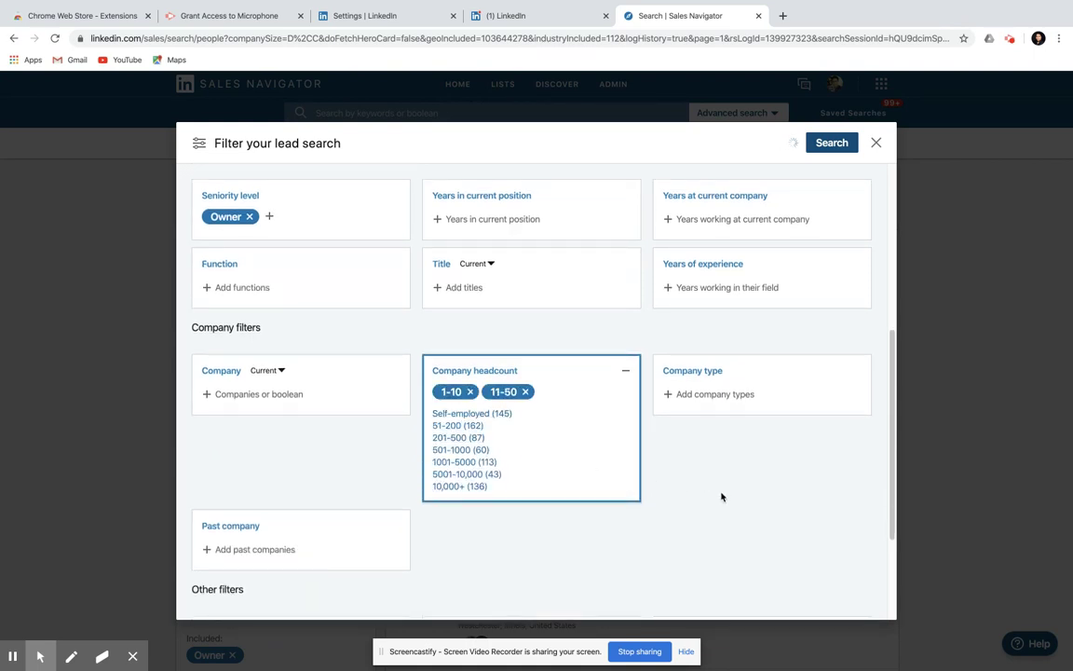
pyautogui.click(712, 503)
# Run the updated lead search and open the first lead's company, Baby Bling, in a new tab
pyautogui.scroll(5, 527, 440)
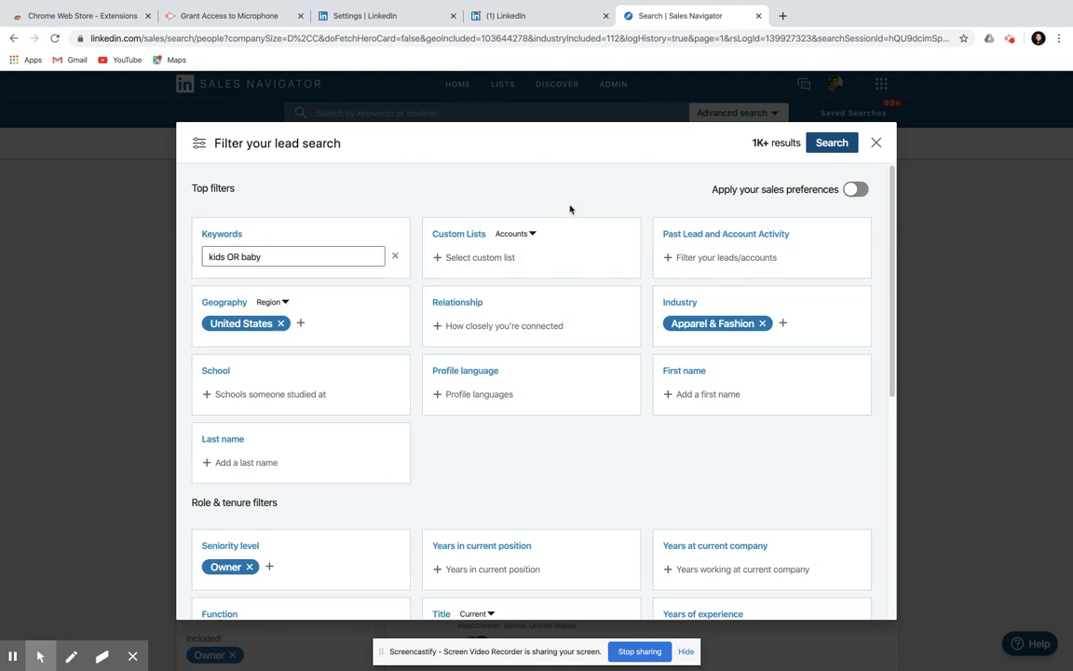
pyautogui.click(831, 142)
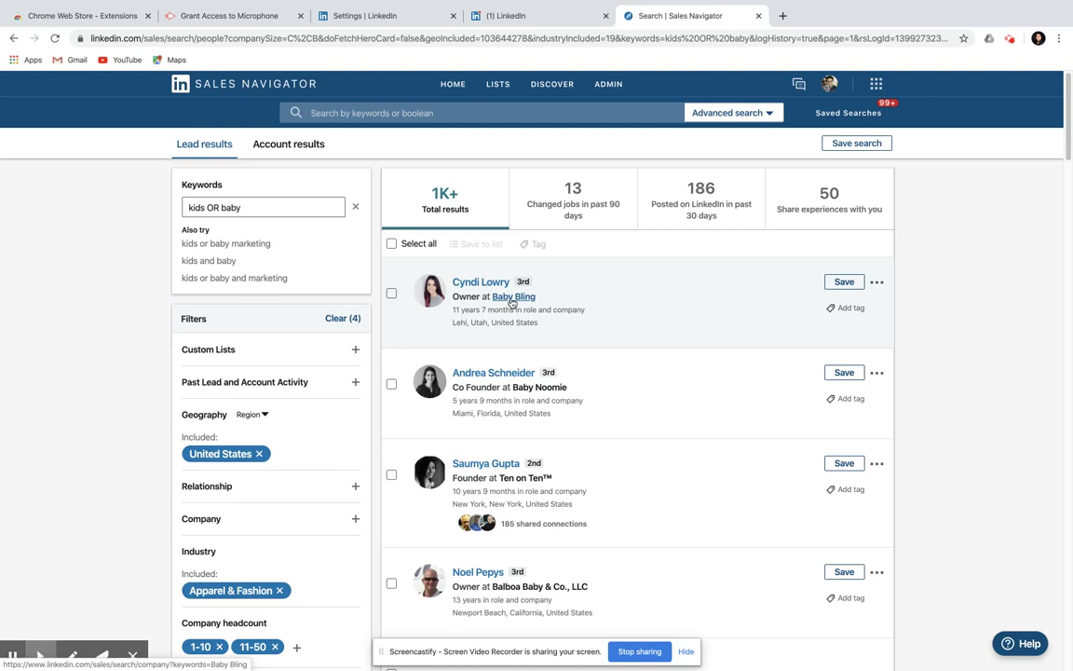
pyautogui.rightClick(511, 302)
pyautogui.click(536, 306)
pyautogui.click(814, 14)
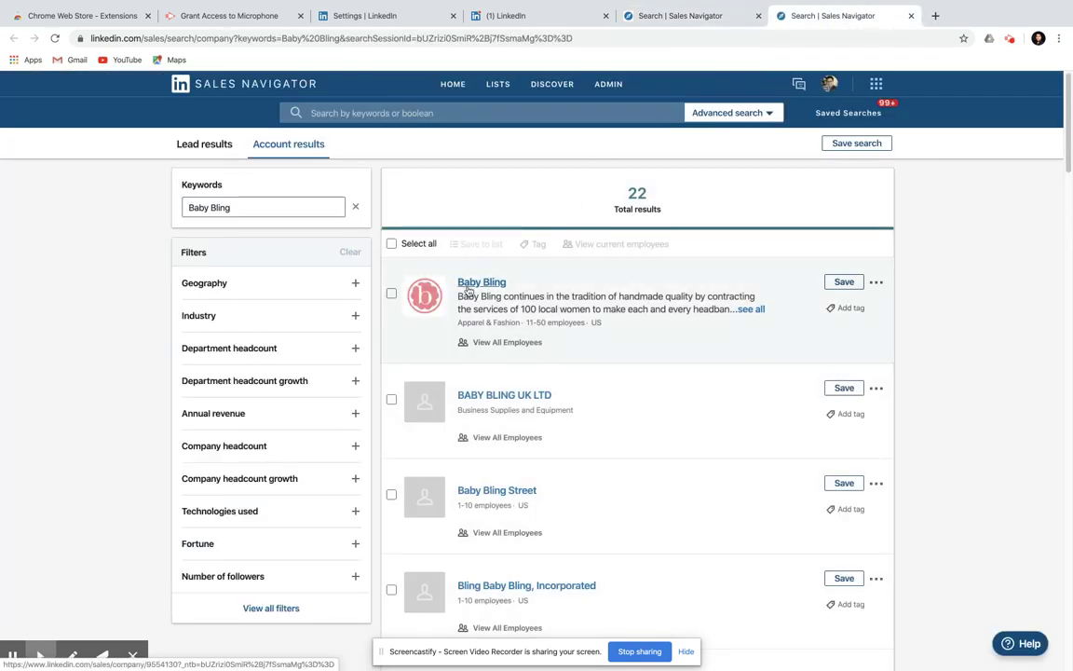
pyautogui.click(467, 290)
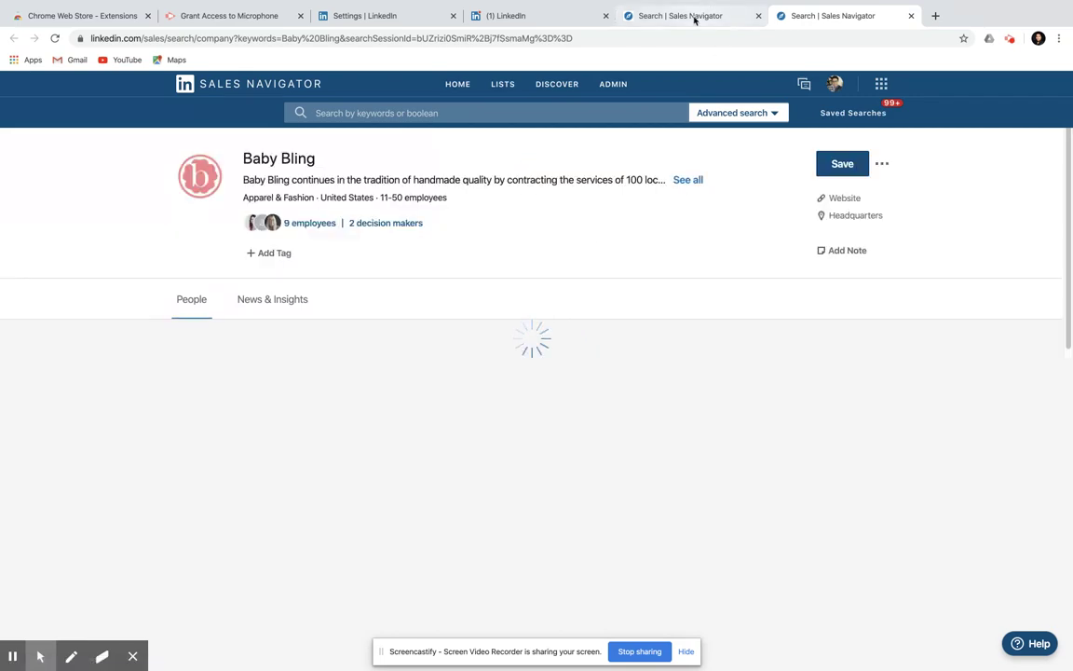
pyautogui.moveTo(483, 180); pyautogui.dragTo(556, 181)
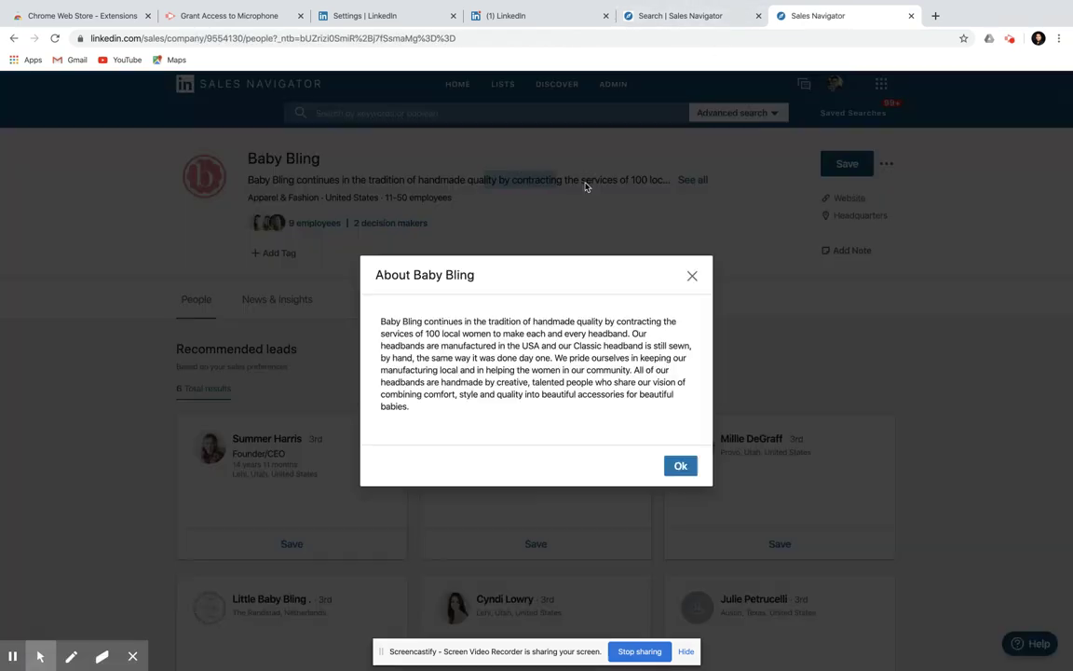
pyautogui.click(586, 183)
pyautogui.click(849, 198)
pyautogui.click(817, 15)
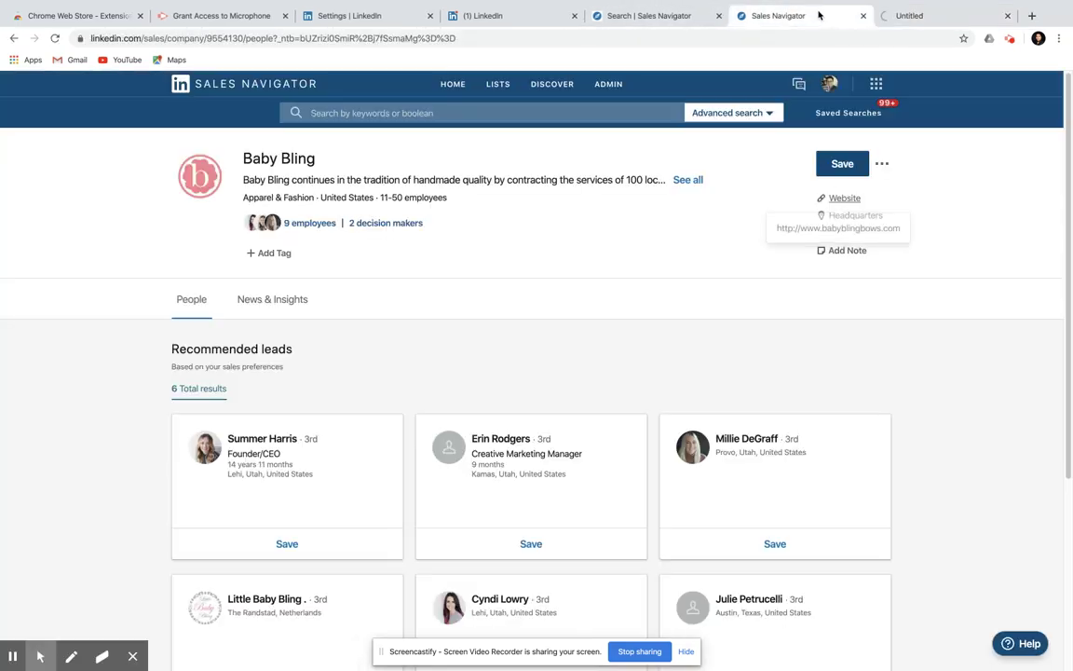
# List all of Baby Bling's employees and look for the person with the founder or CEO role
pyautogui.click(310, 224)
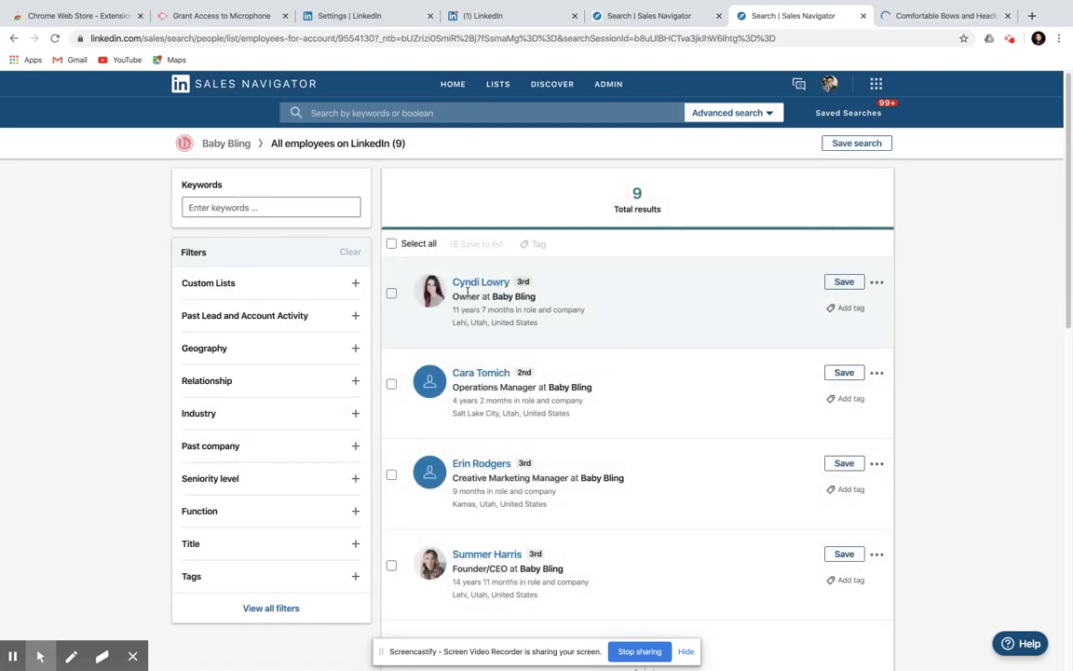
pyautogui.scroll(-1, 501, 373)
pyautogui.scroll(-2, 501, 372)
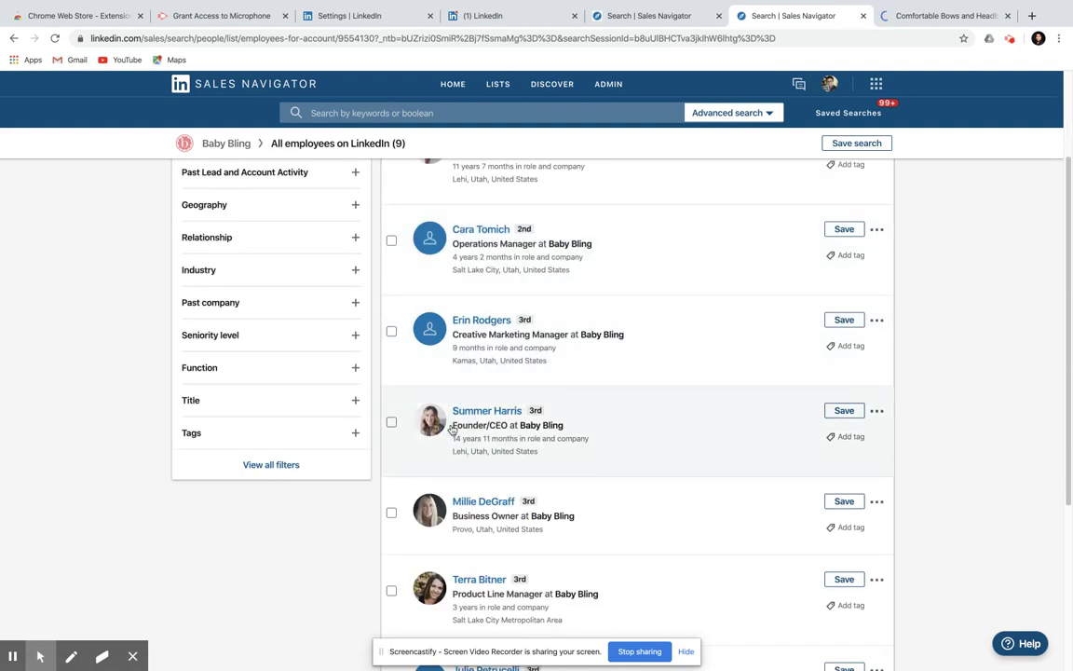
pyautogui.moveTo(463, 424); pyautogui.dragTo(534, 426)
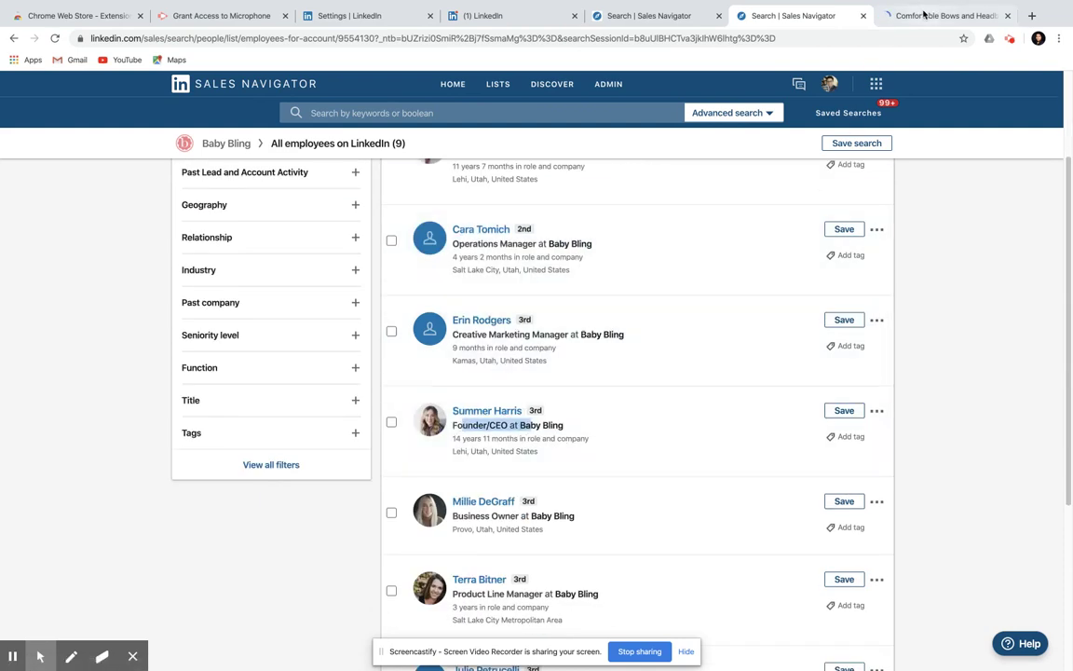
# Look through Baby Bling's website, then close it and return to the kids OR baby lead search results
pyautogui.click(906, 17)
pyautogui.scroll(-12, 515, 355)
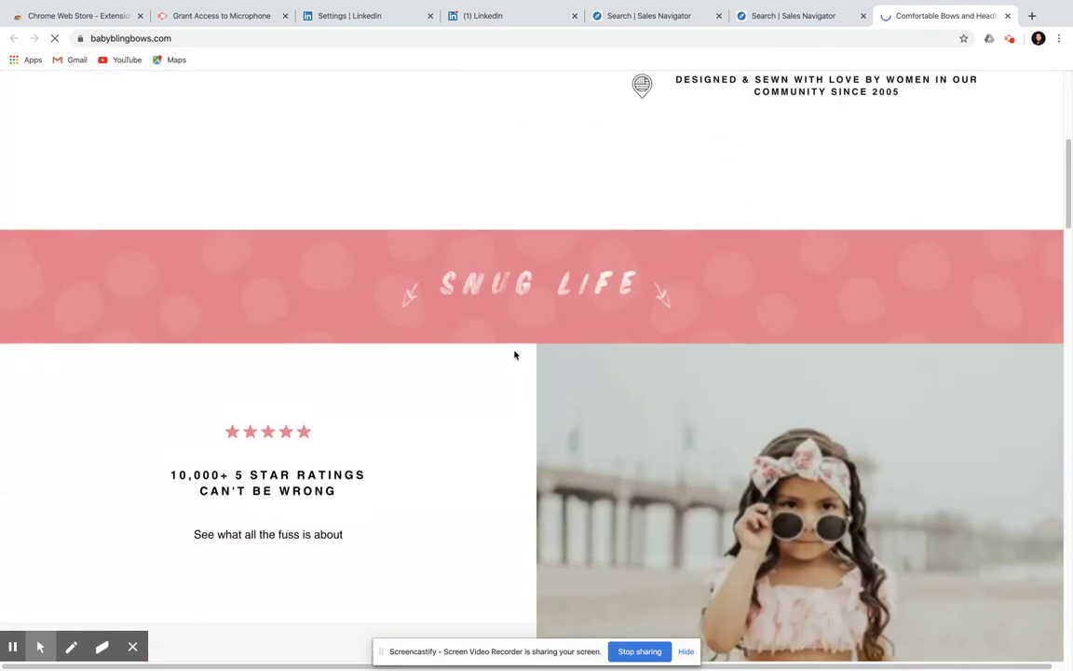
pyautogui.scroll(-10, 515, 355)
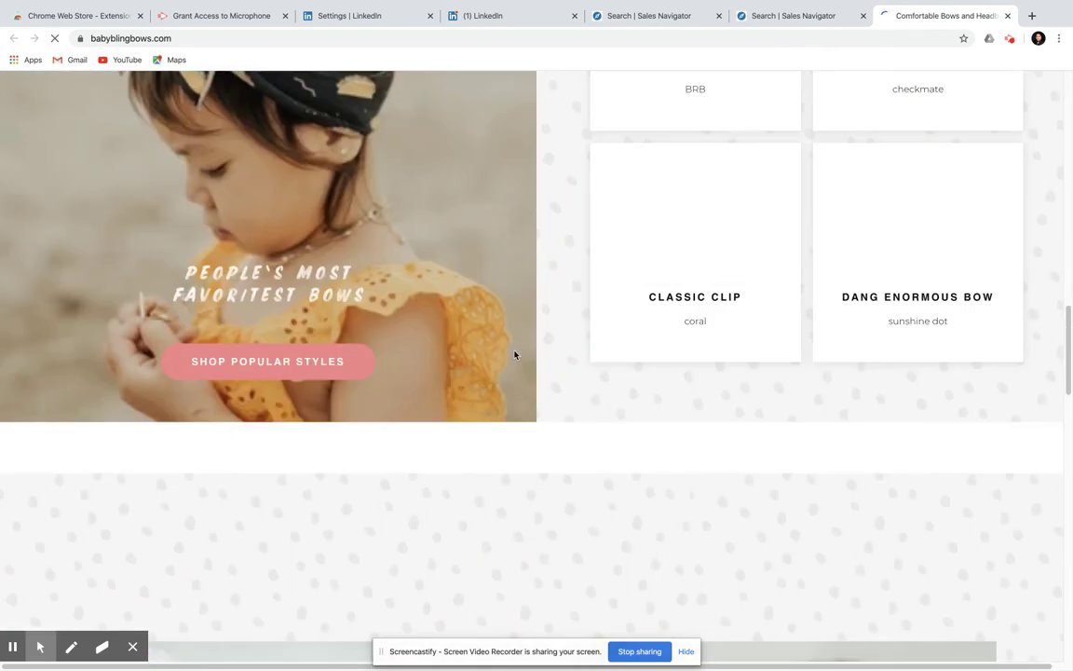
pyautogui.scroll(20, 514, 354)
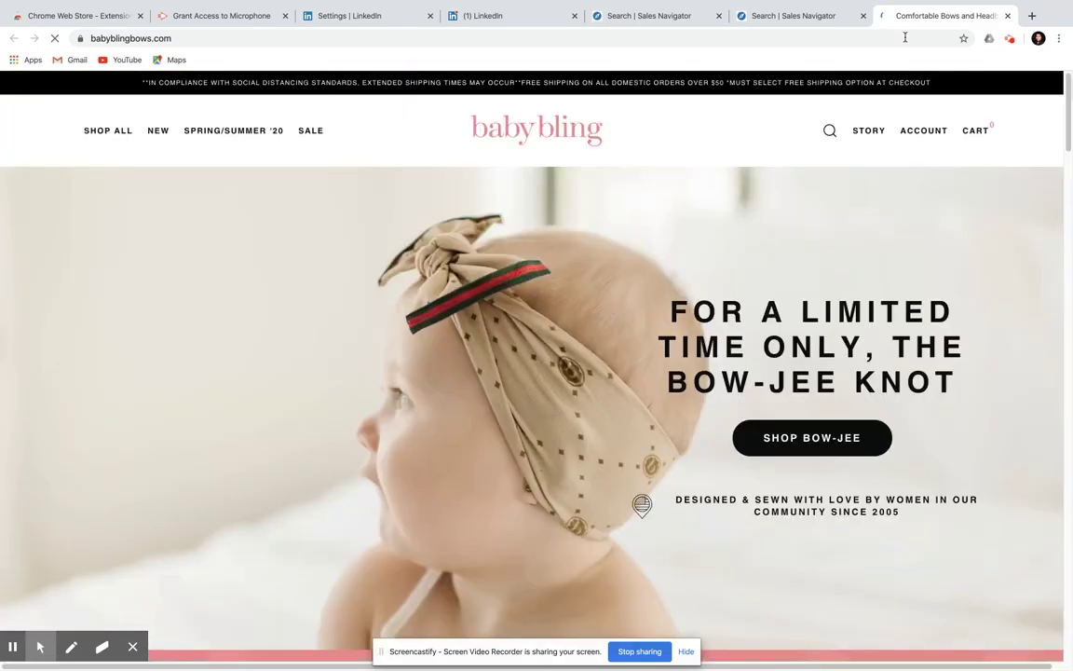
pyautogui.click(1007, 15)
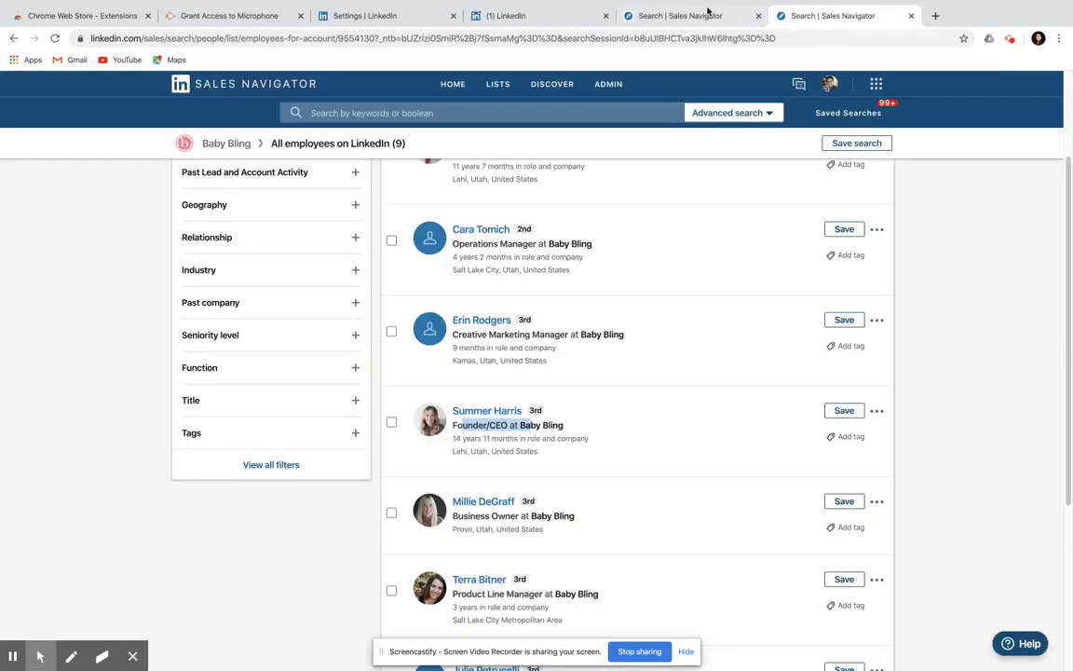
pyautogui.click(707, 14)
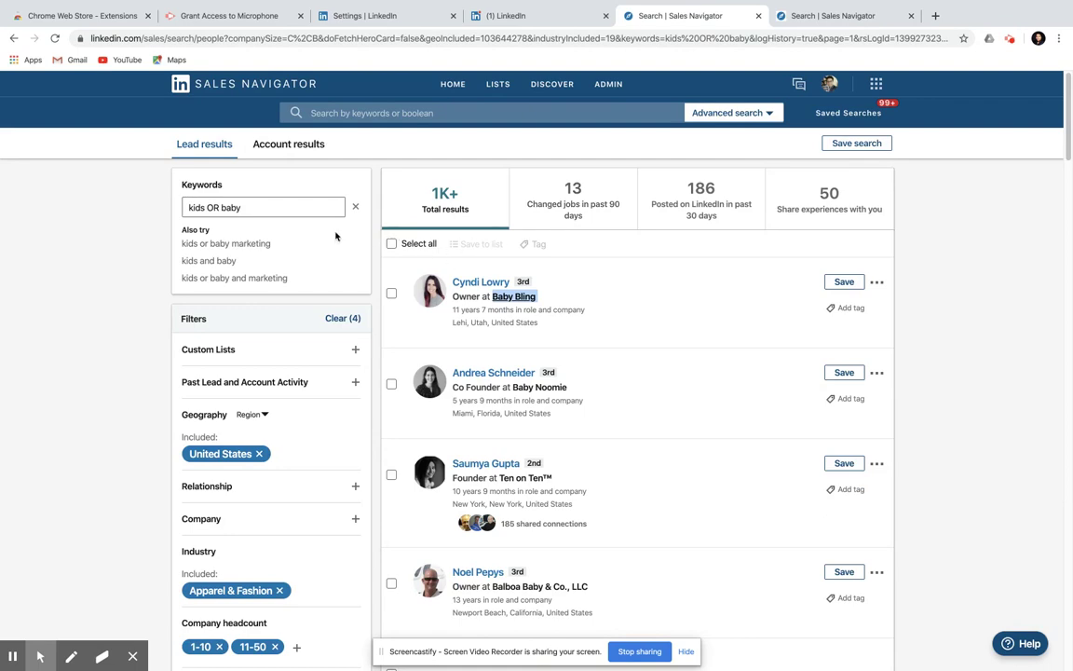
# Filter the leads by the current title Chief Executive Officer
pyautogui.scroll(-5, 392, 358)
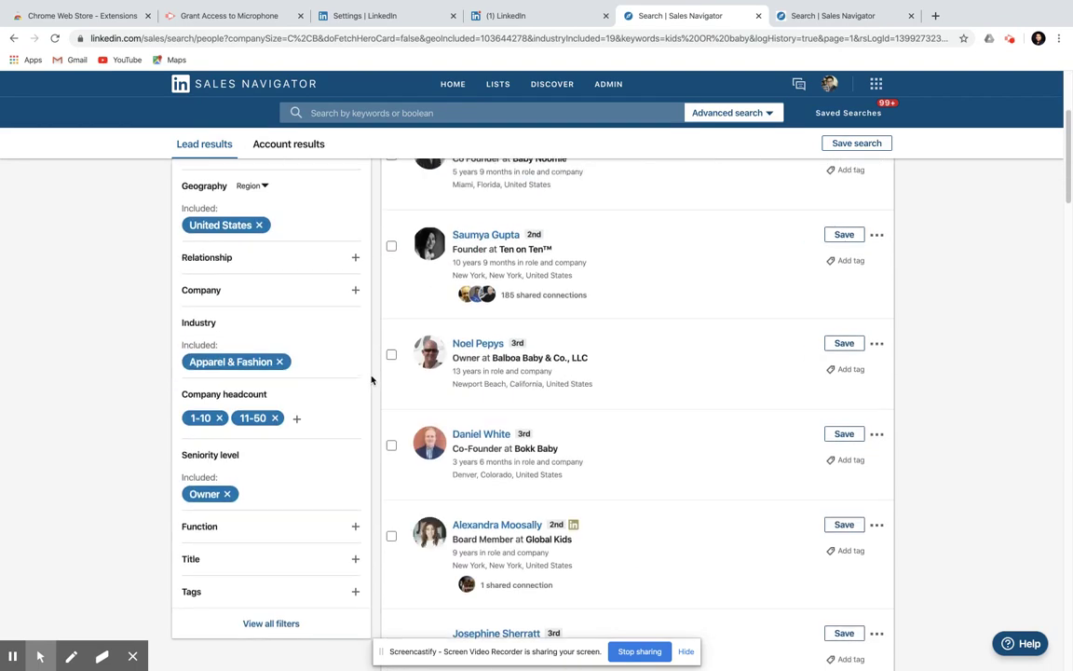
pyautogui.scroll(5, 370, 354)
pyautogui.scroll(-6, 371, 377)
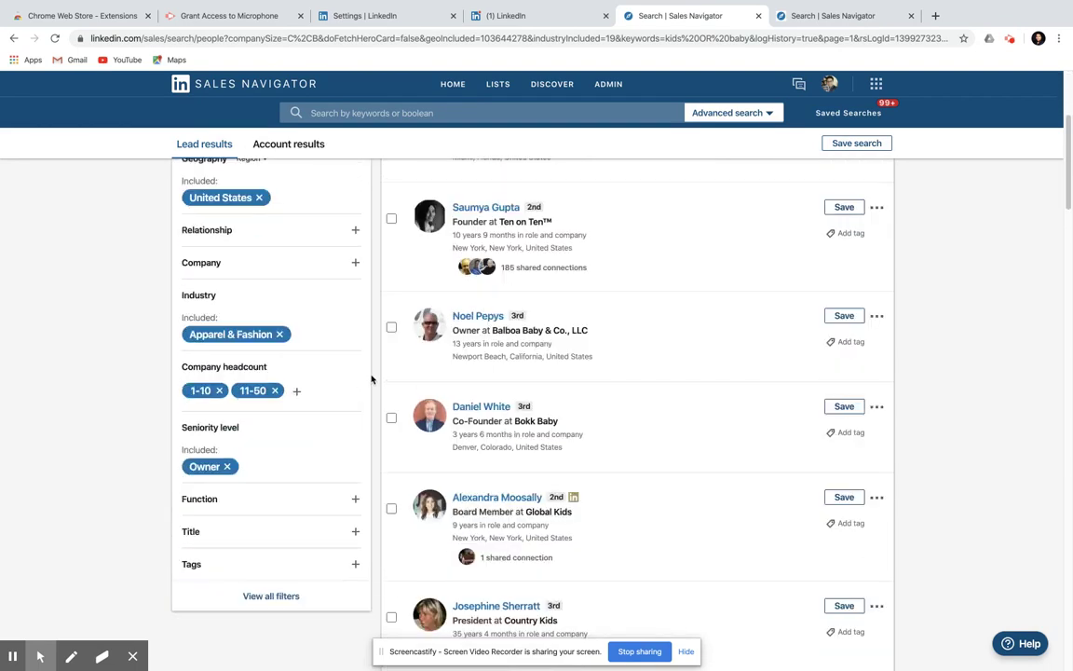
pyautogui.scroll(-2, 370, 377)
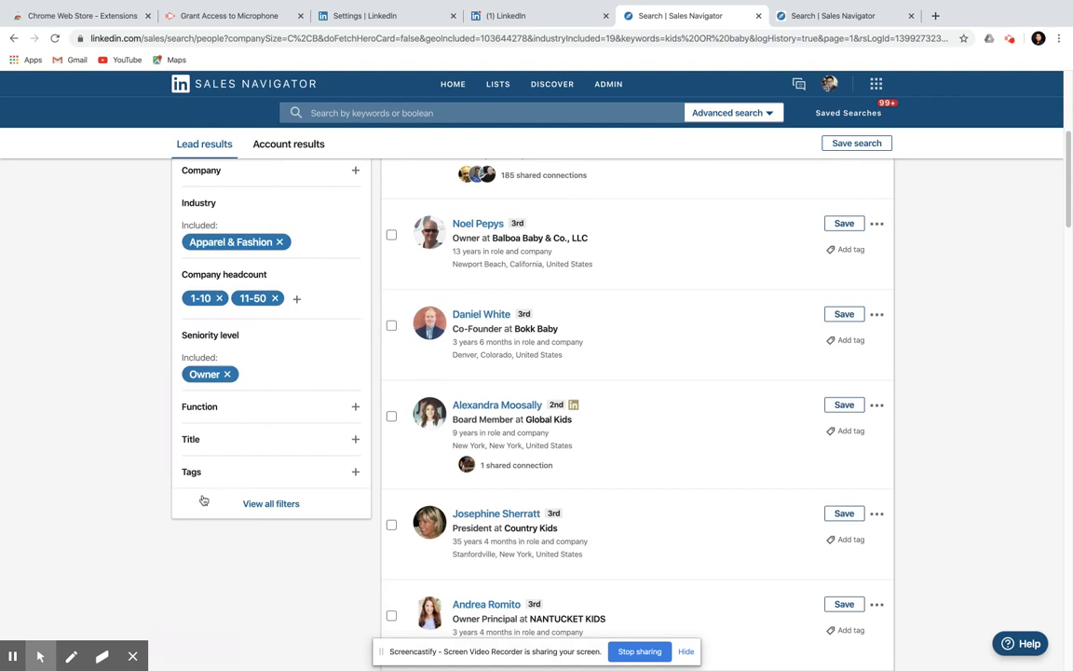
pyautogui.scroll(-1, 229, 423)
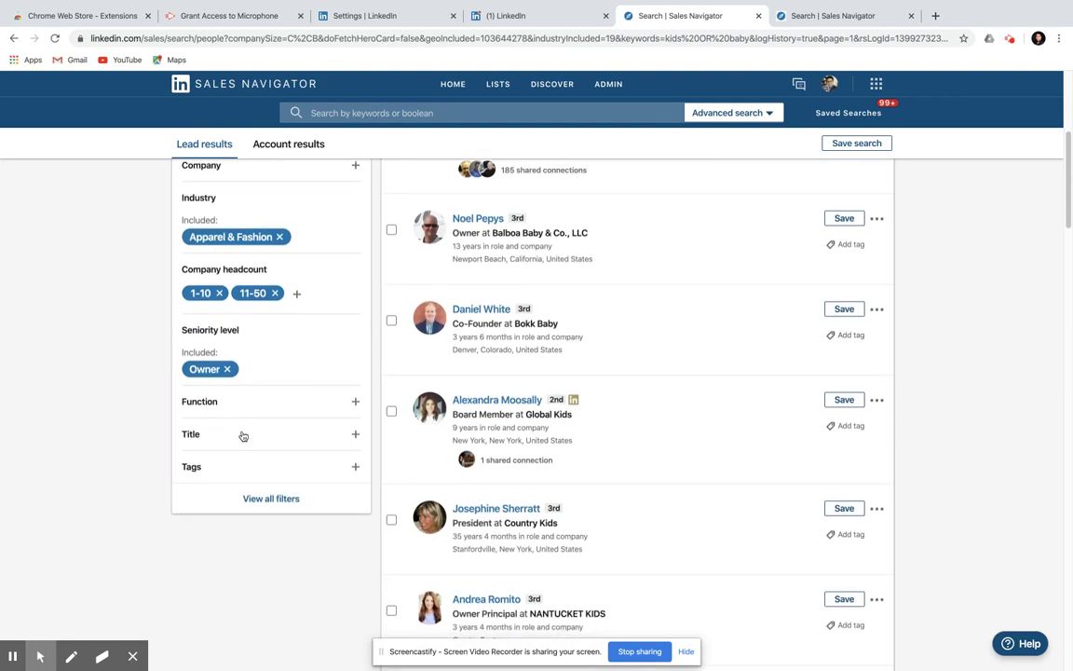
pyautogui.click(240, 440)
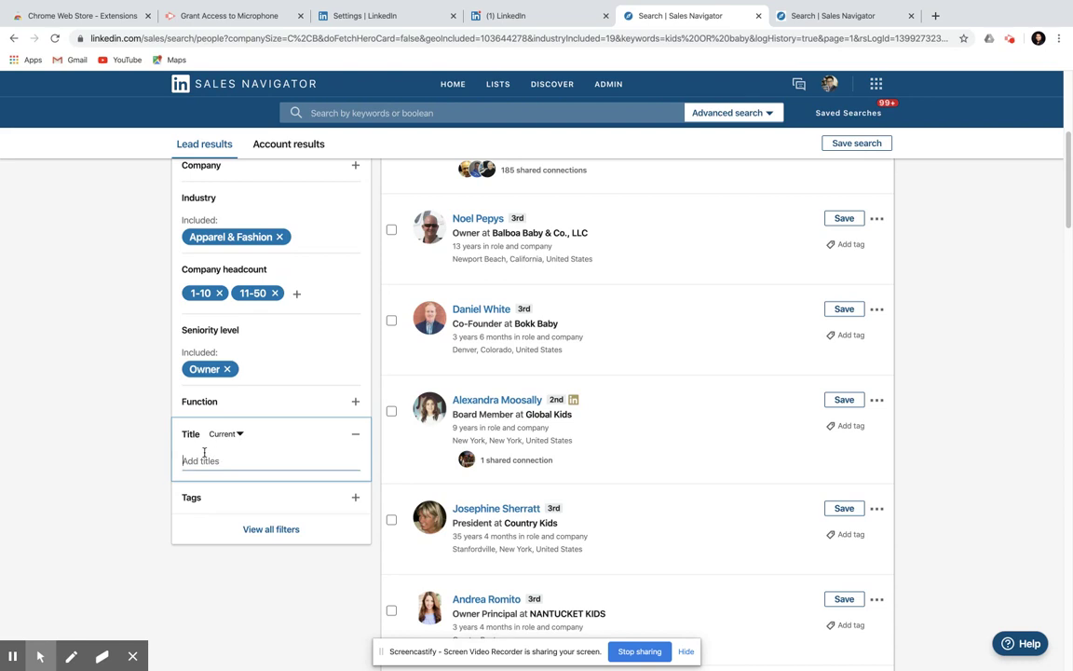
pyautogui.write('CEO')
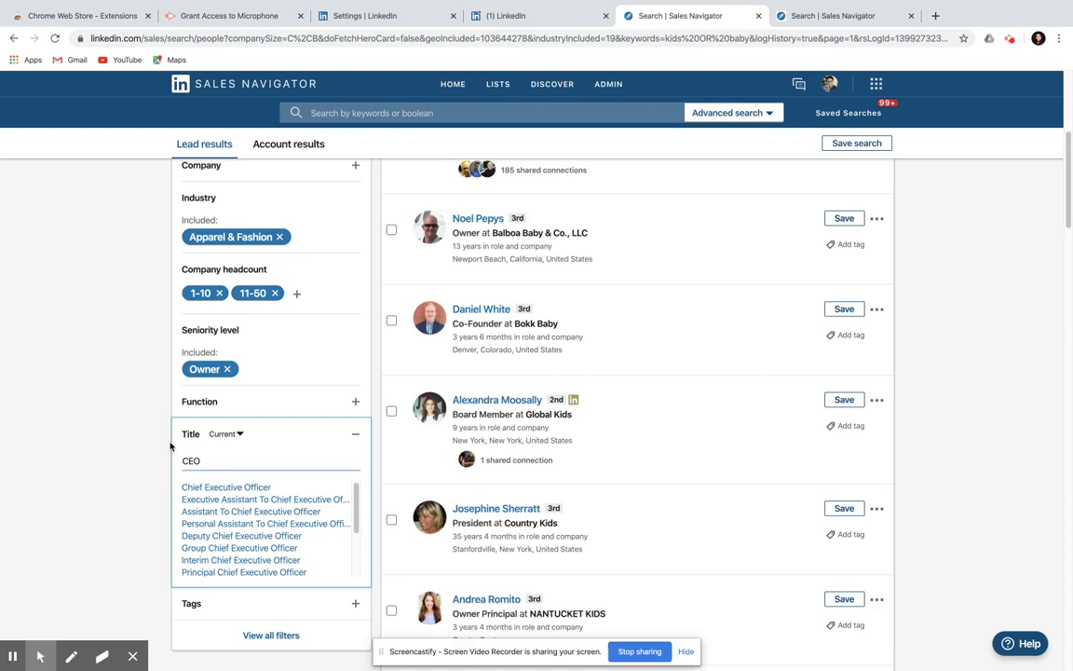
pyautogui.click(213, 487)
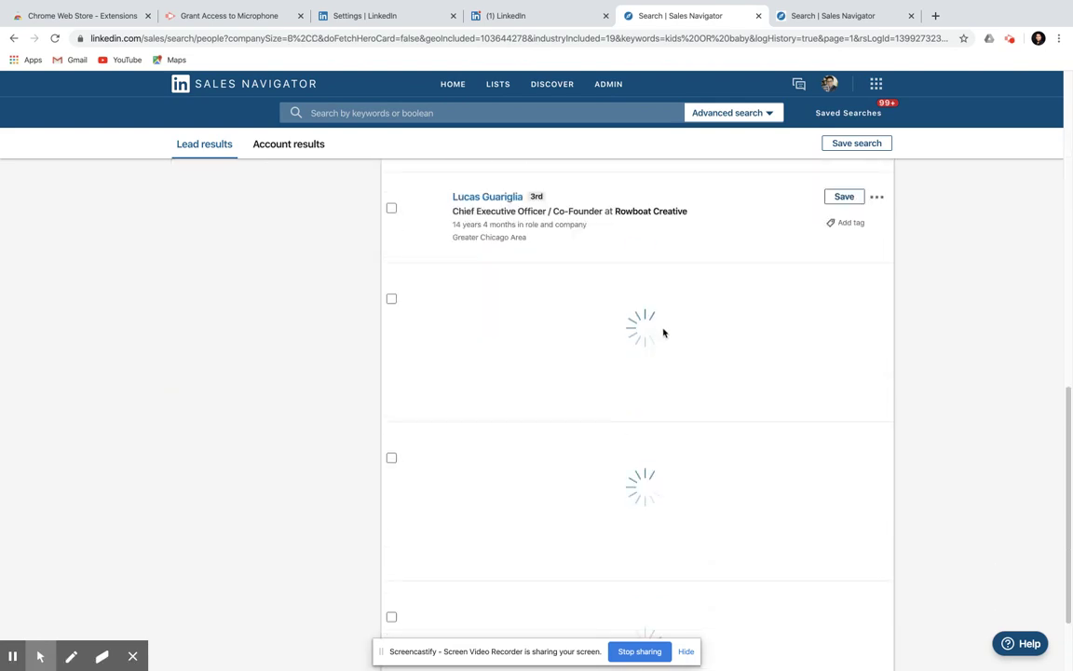
# Add CEO as a second, custom title in the lead search's Title filter
pyautogui.scroll(-6, 409, 371)
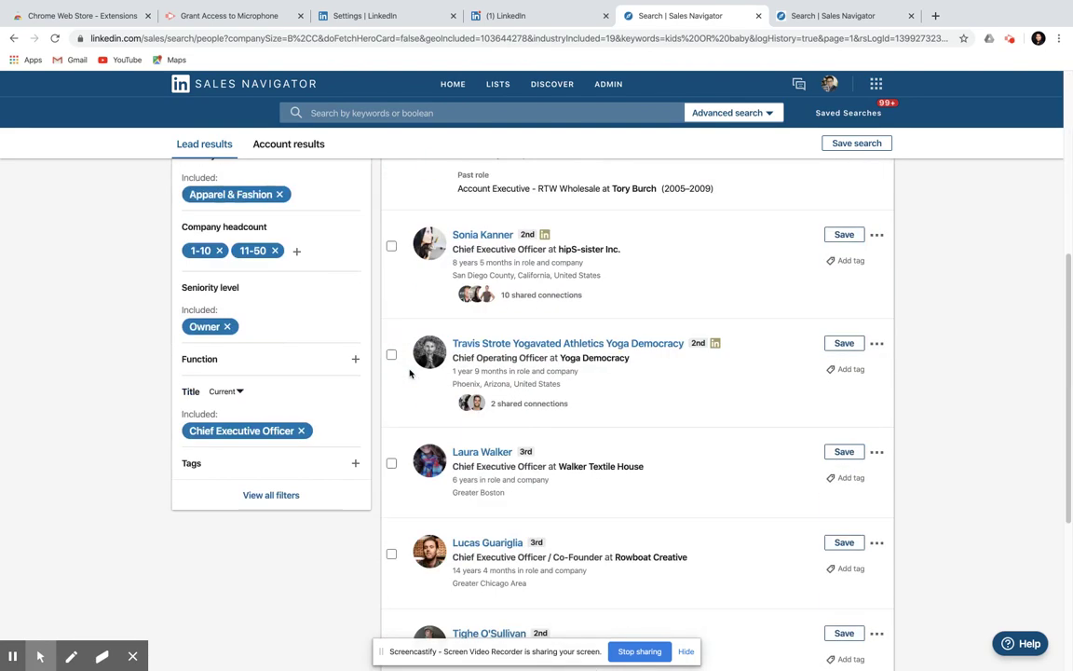
pyautogui.scroll(1, 354, 338)
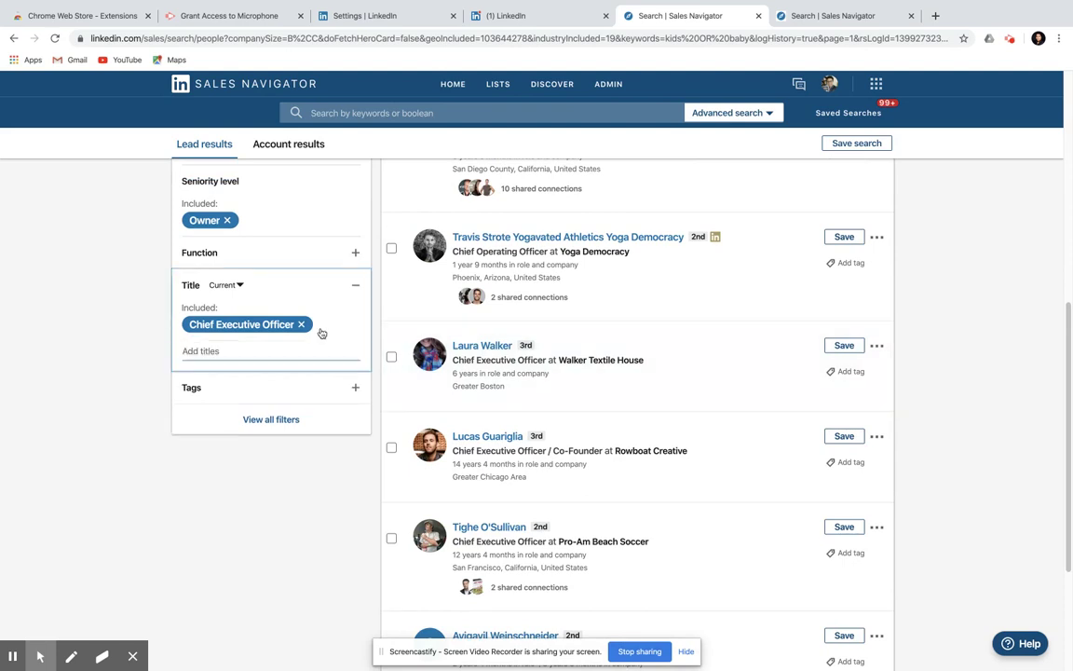
pyautogui.write('CEO')
pyautogui.press('Return')
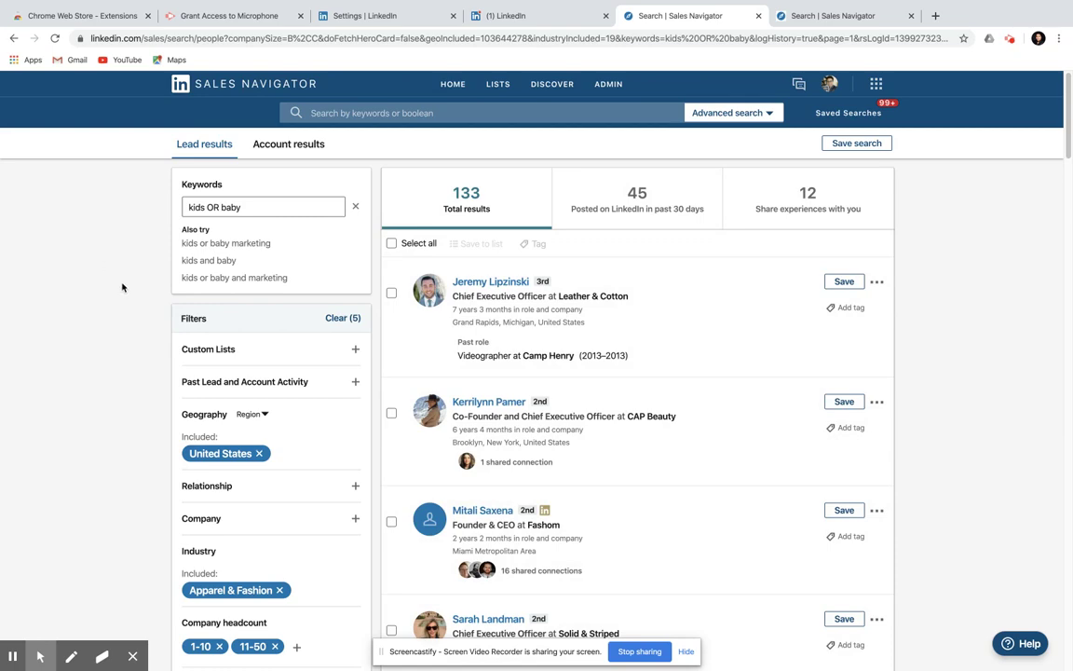
# Remove Chief Executive Officer from the Title filter
pyautogui.scroll(-4, 167, 360)
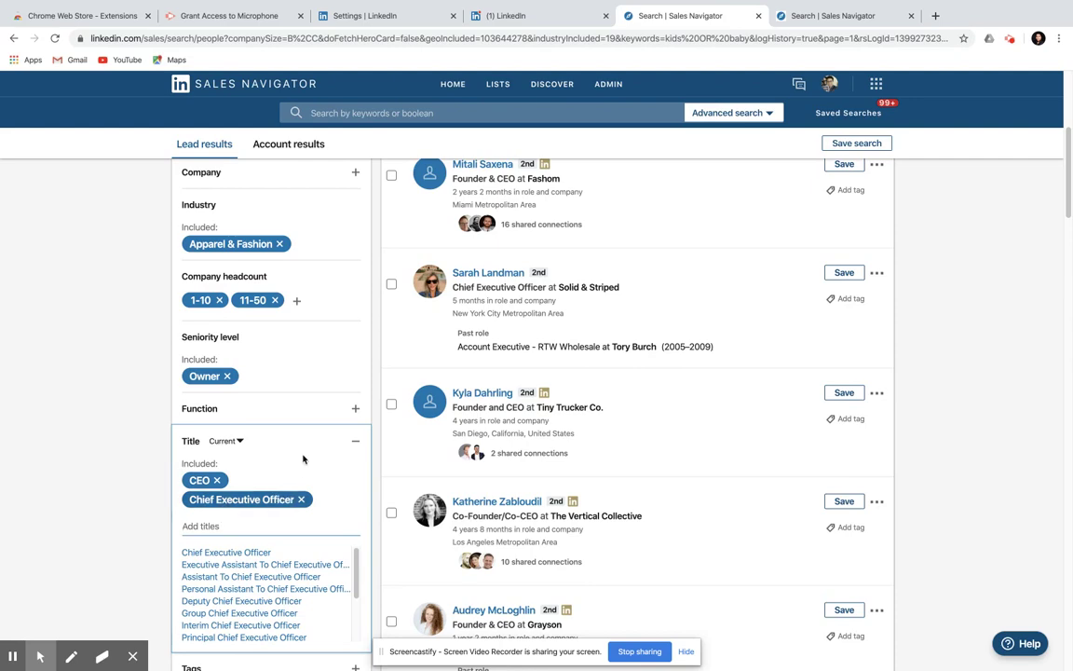
pyautogui.scroll(-4, 129, 303)
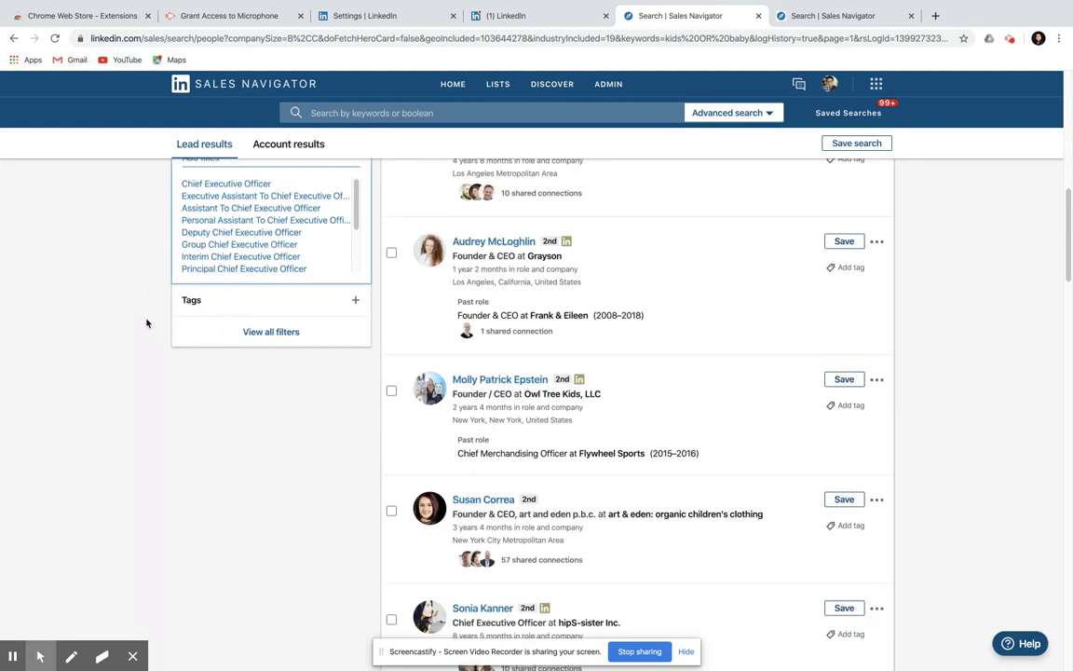
pyautogui.scroll(3, 146, 323)
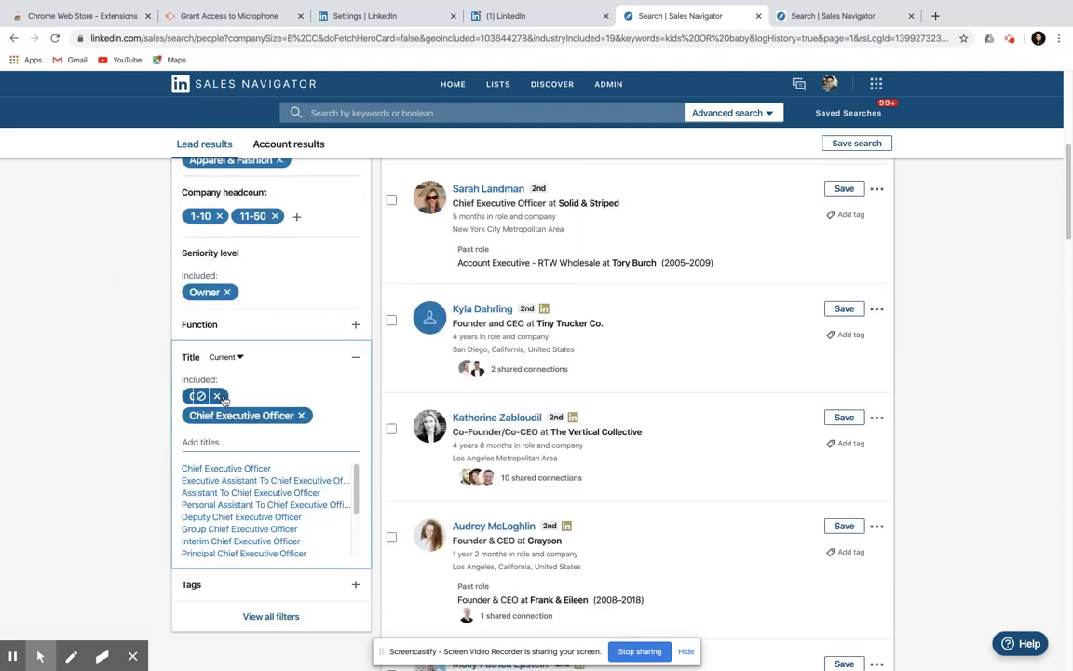
pyautogui.click(301, 415)
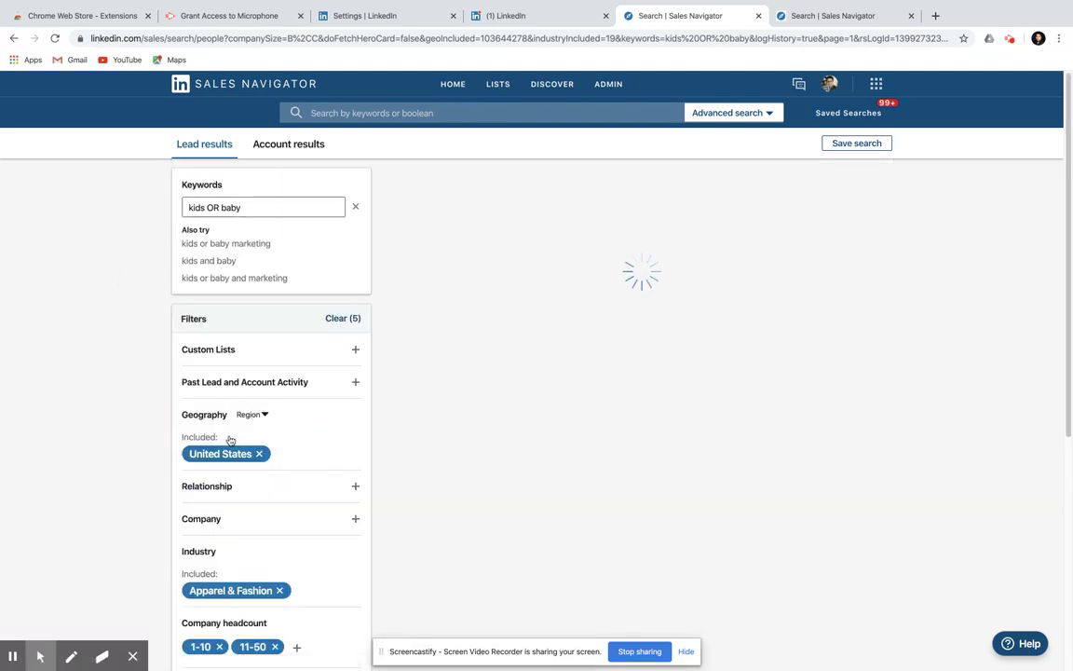
# Limit the Relationship filter to 2nd Degree Connections and look over the matching leads
pyautogui.scroll(-2, 120, 407)
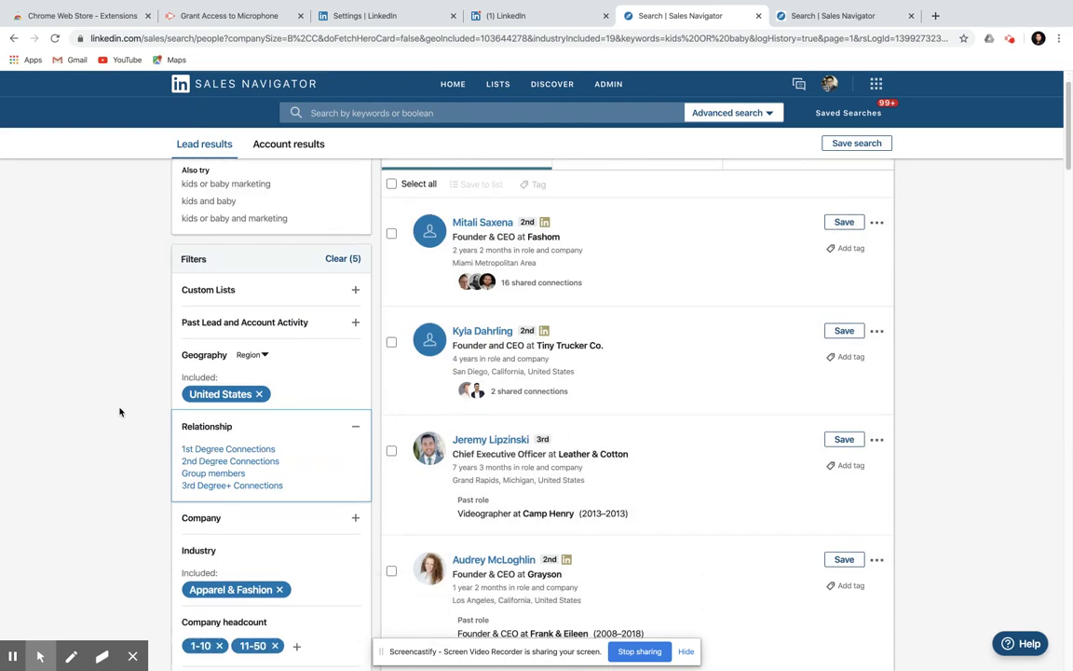
pyautogui.click(230, 360)
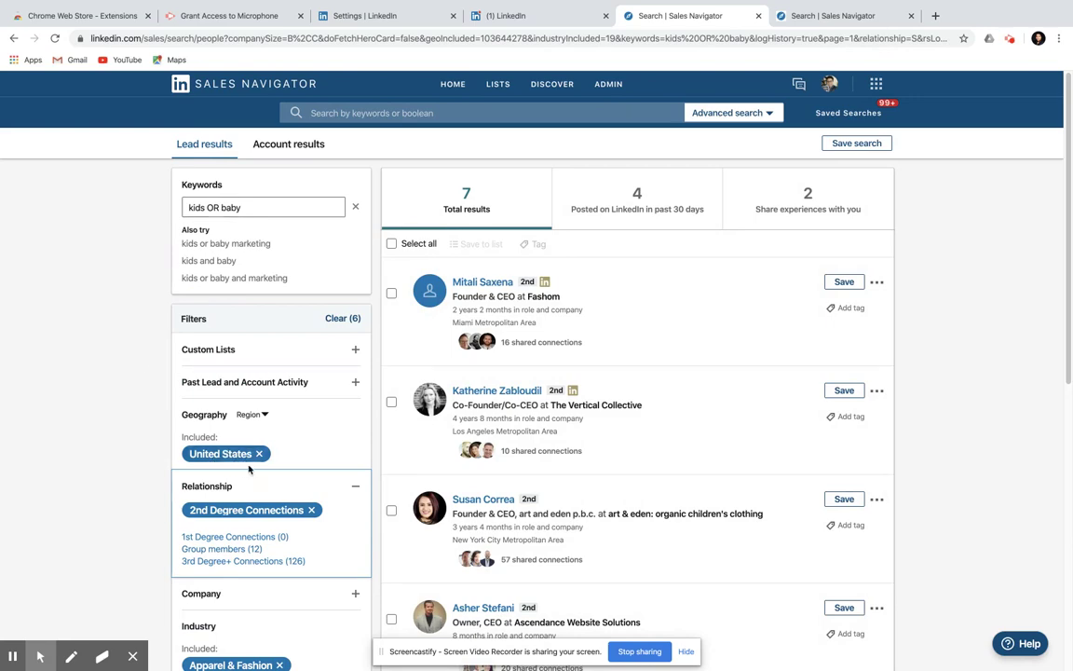
pyautogui.scroll(-5, 261, 422)
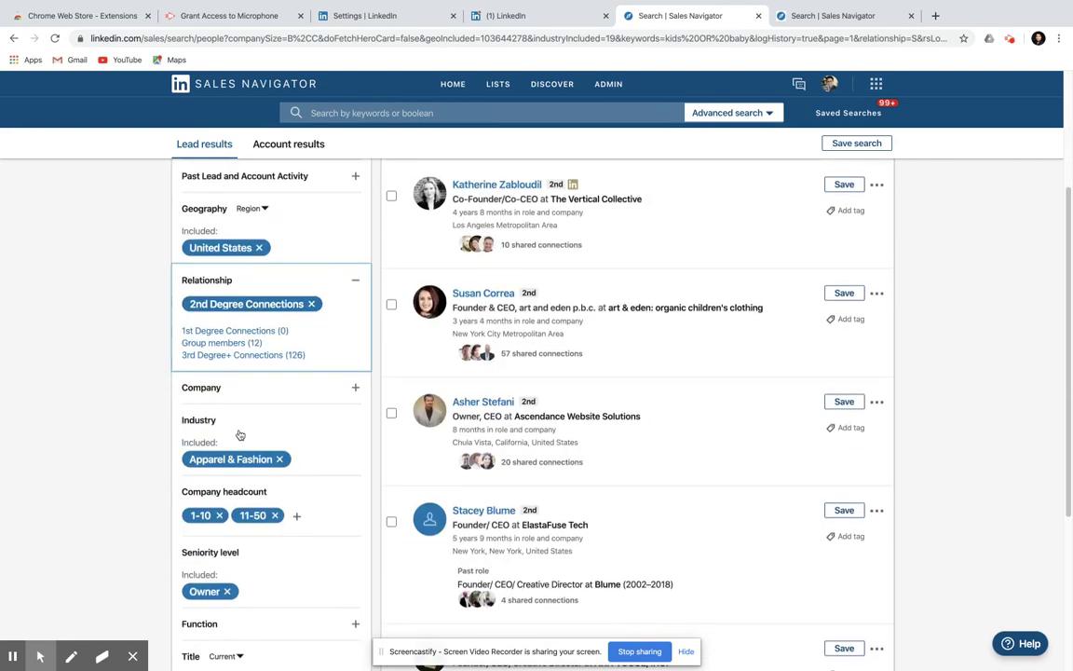
# Clear the 2nd Degree Connections relationship and the CEO title from the lead filters
pyautogui.click(311, 304)
pyautogui.scroll(-4, 260, 475)
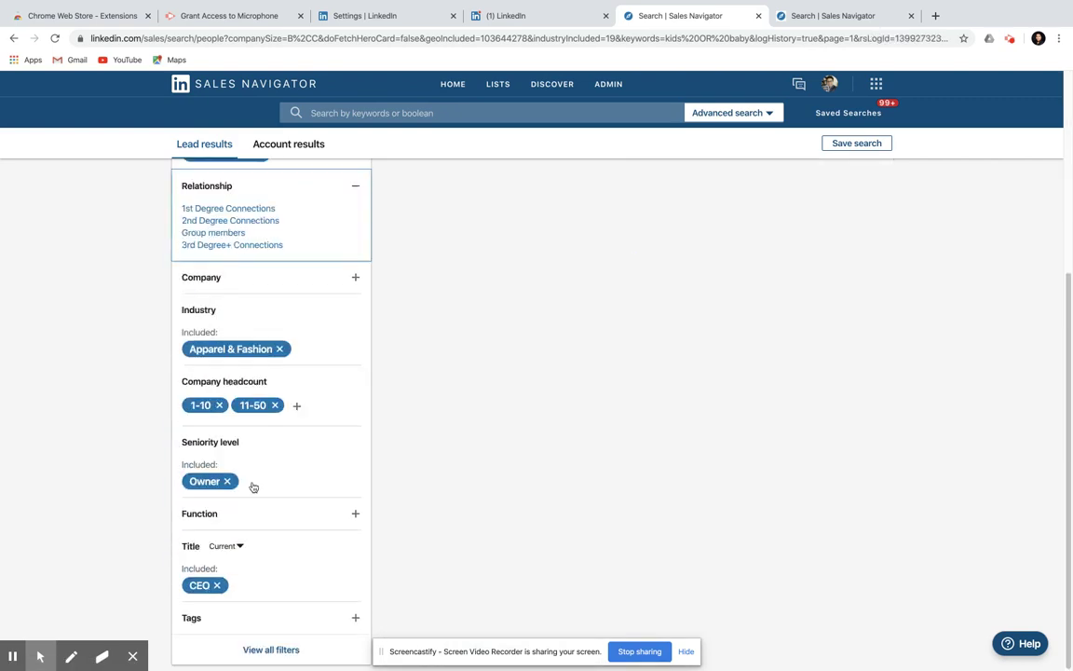
pyautogui.click(216, 585)
pyautogui.scroll(-1, 137, 475)
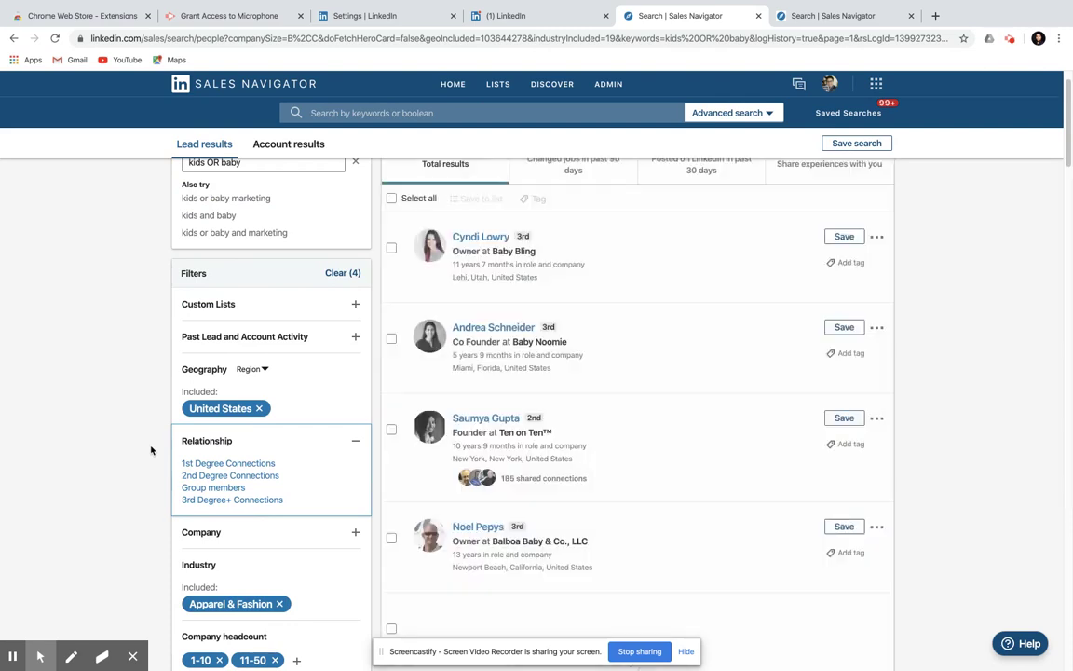
# Add New York, United States to the Geography filter alongside United States
pyautogui.click(282, 403)
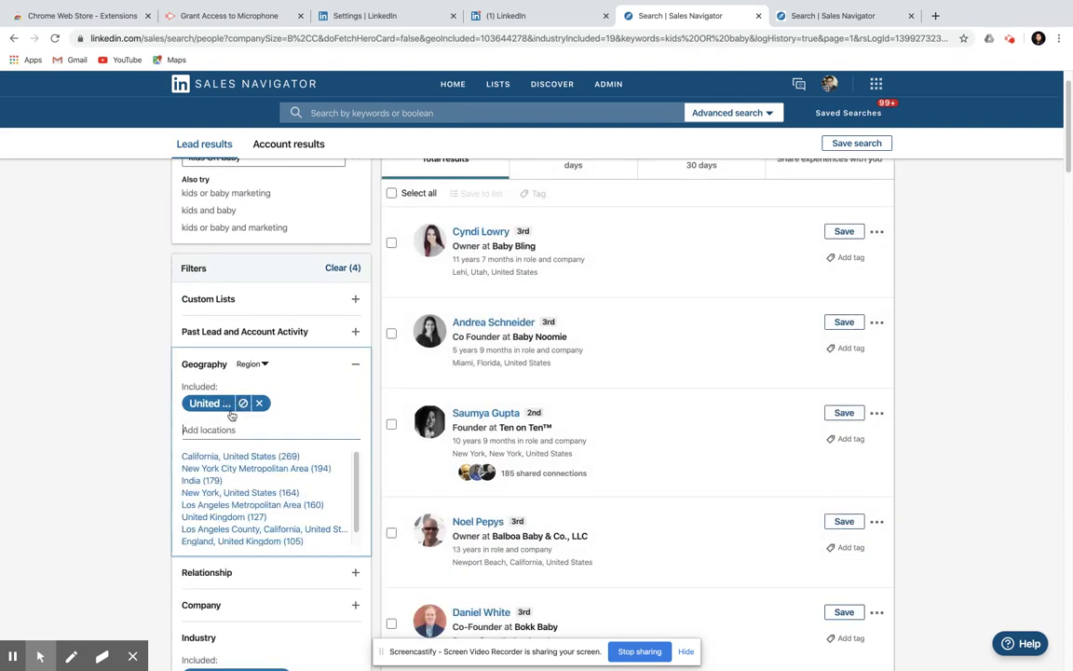
pyautogui.write('ney')
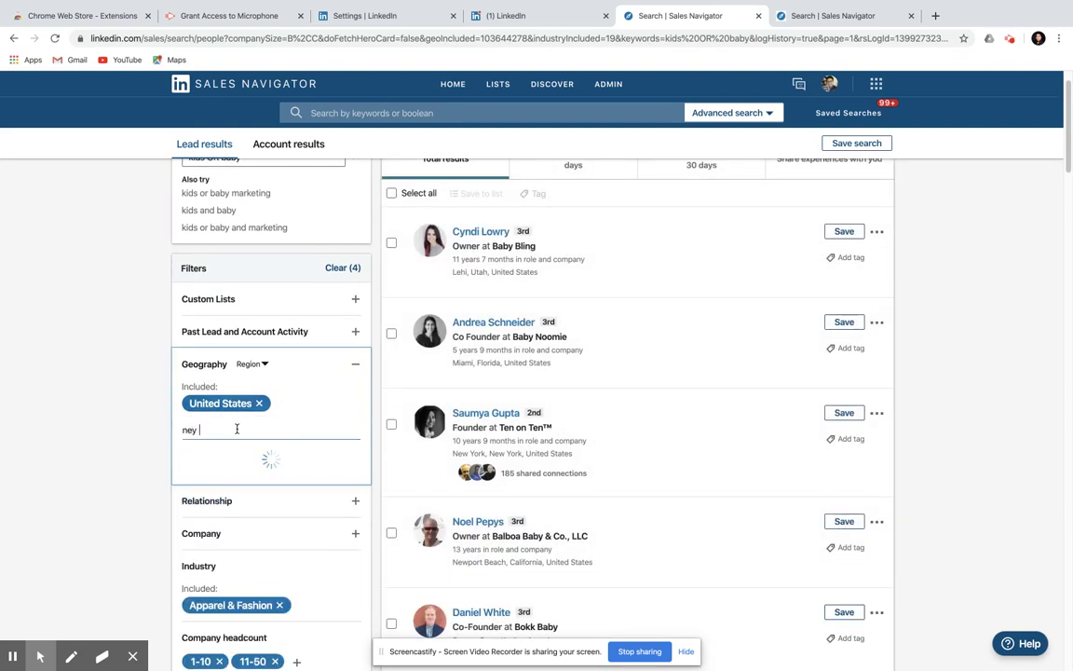
pyautogui.press('BackSpace')
pyautogui.press('BackSpace')
pyautogui.write('w yor')
pyautogui.click(233, 456)
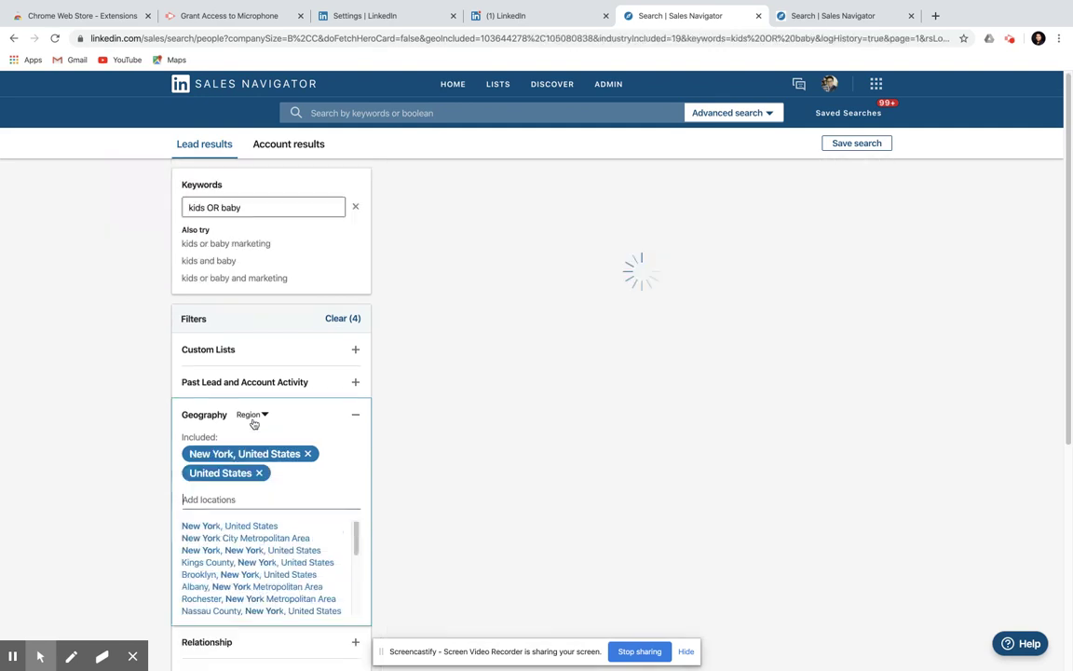
# Replace New York and United States in the Geography filter with Hercules, California, United States
pyautogui.click(308, 454)
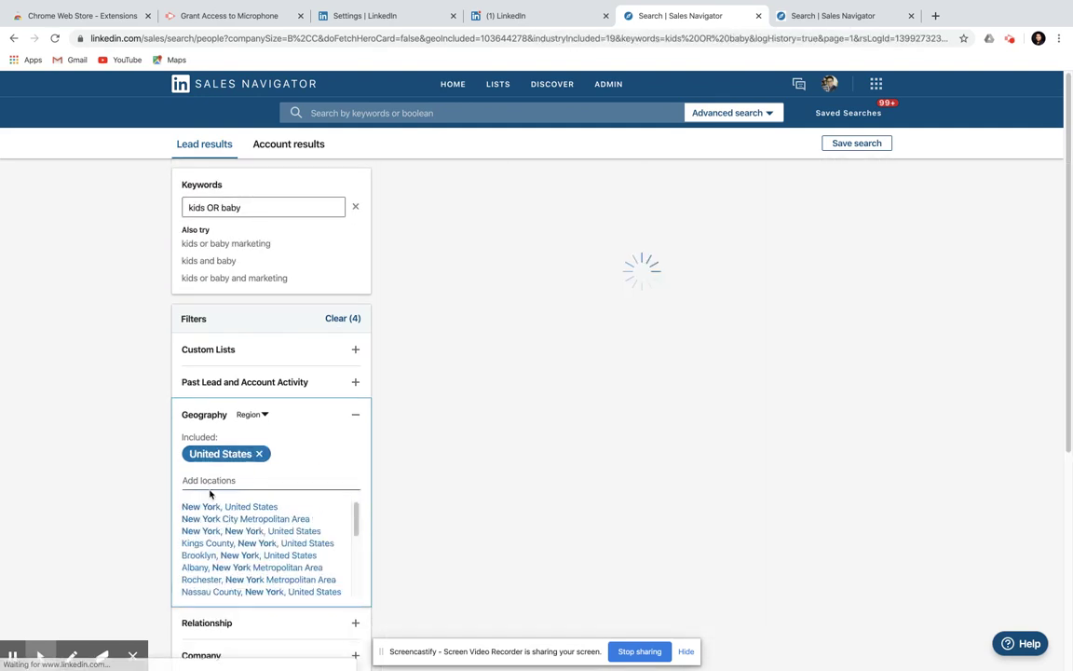
pyautogui.write('herc')
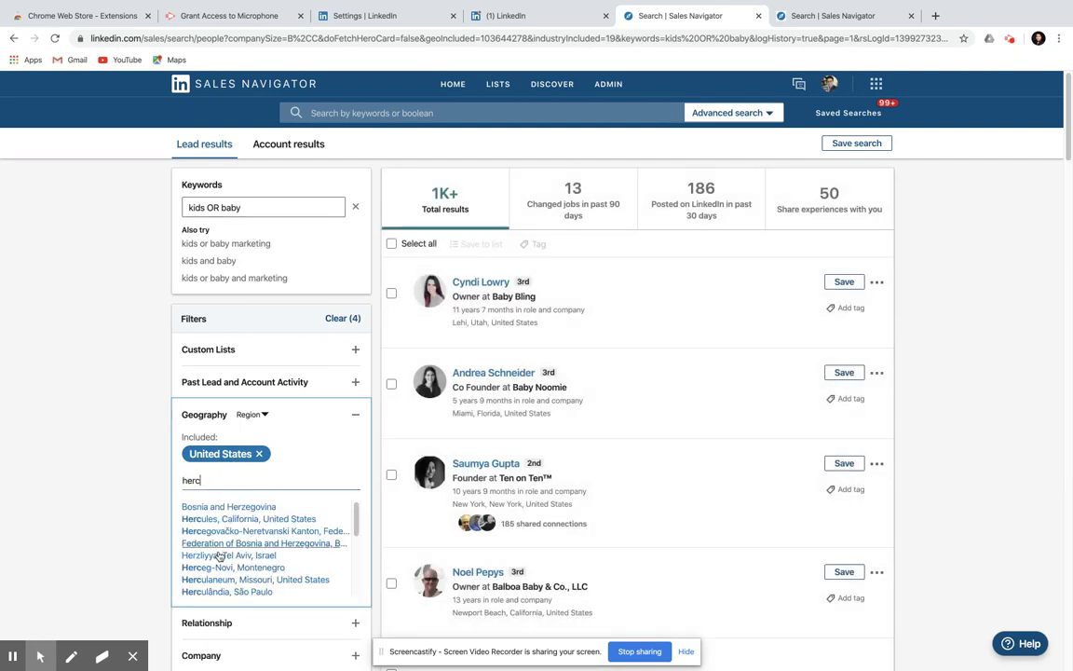
pyautogui.click(221, 519)
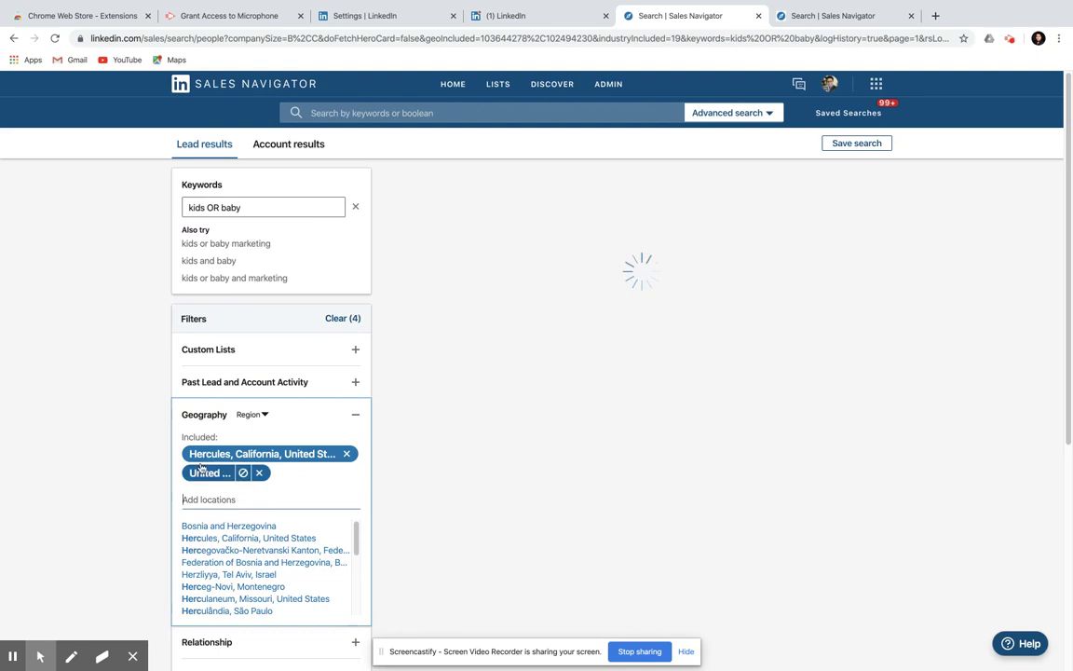
pyautogui.click(259, 473)
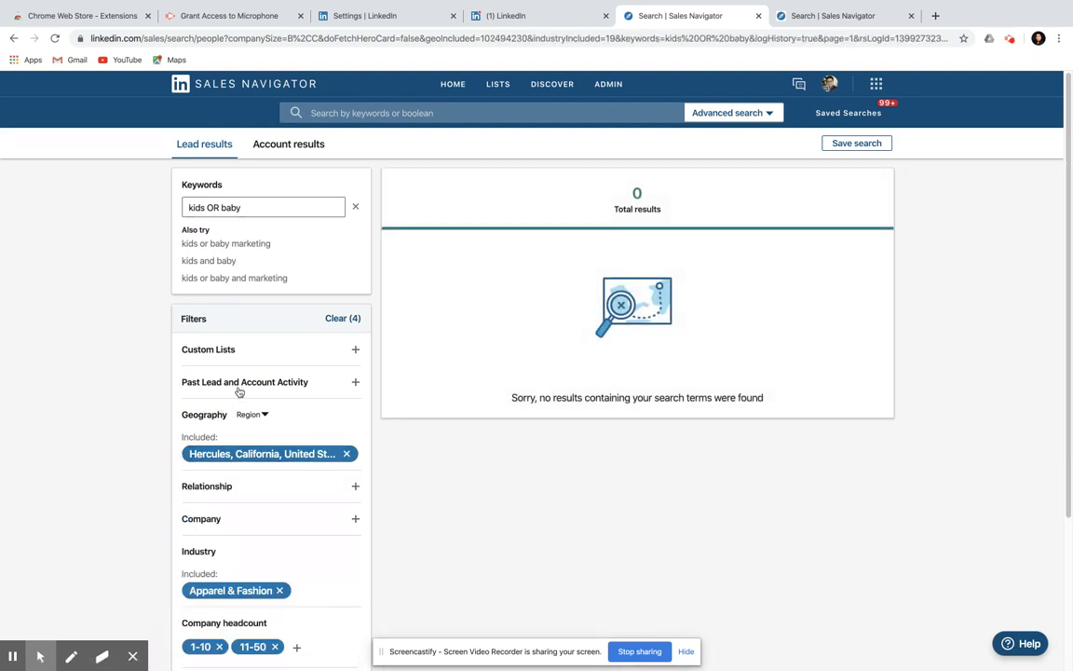
# Clear the 1-10 and 11-50 company headcounts and the Hercules location from the lead filters
pyautogui.scroll(-2, 195, 442)
pyautogui.click(219, 444)
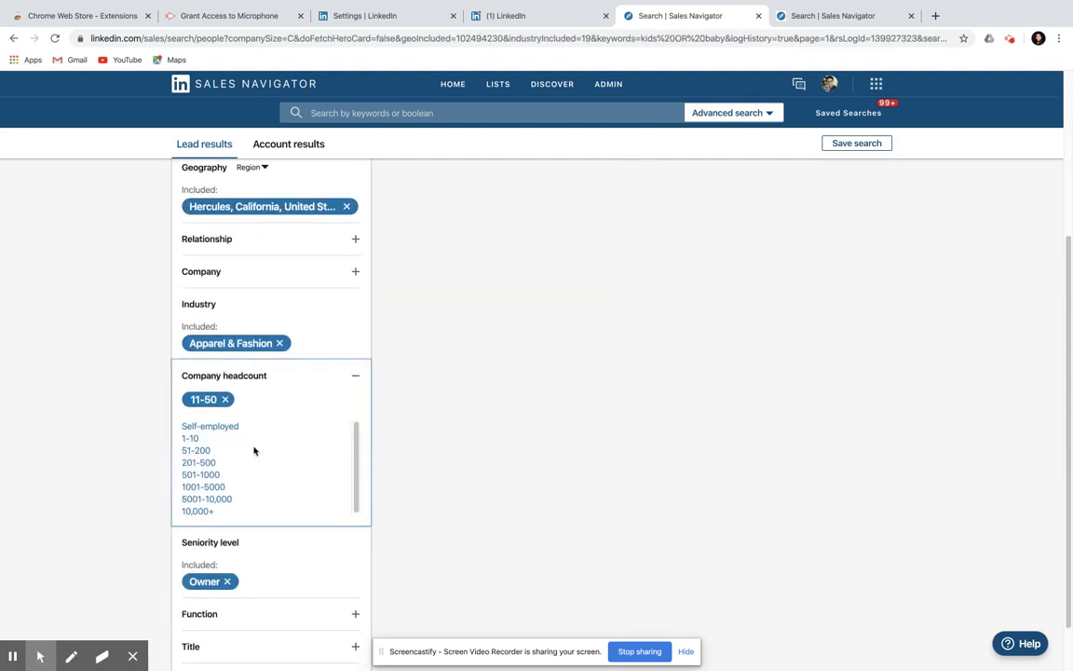
pyautogui.click(225, 400)
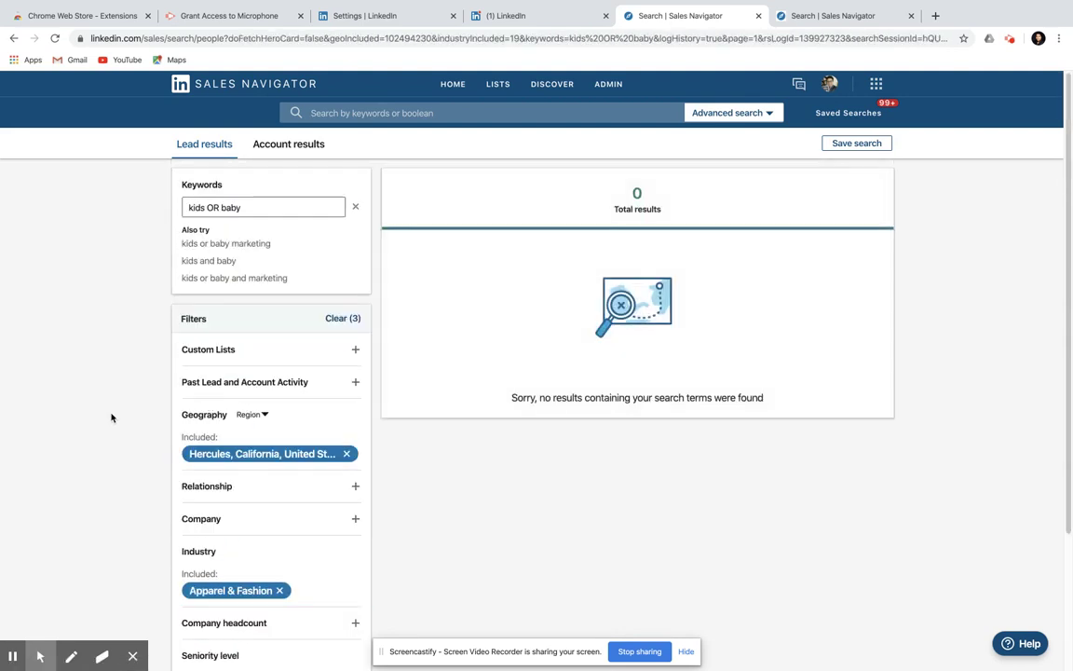
pyautogui.click(345, 454)
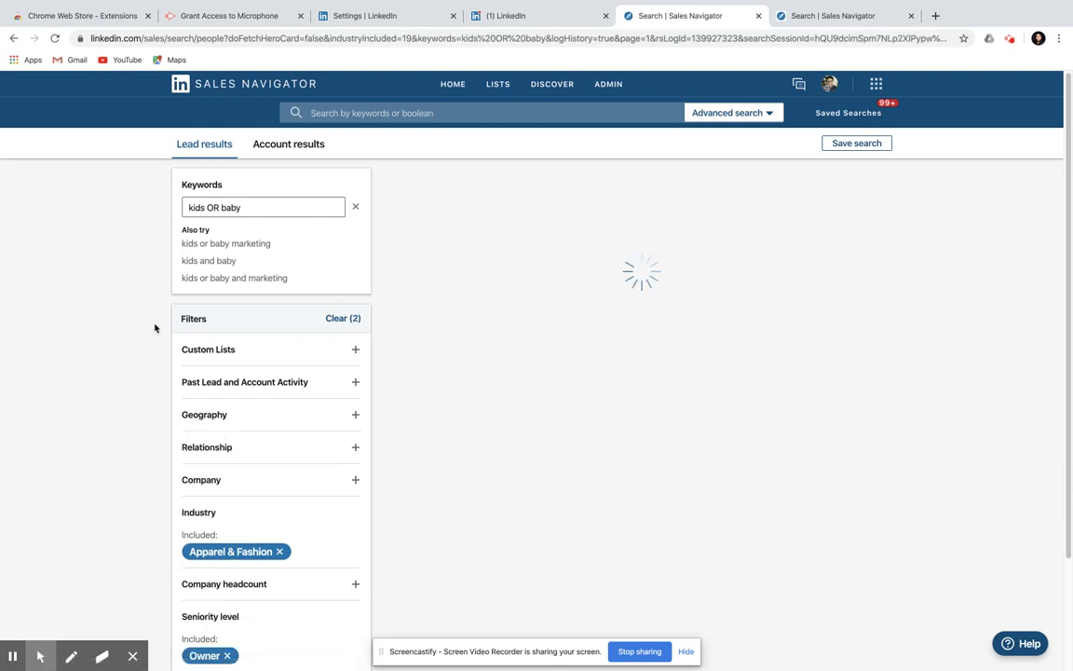
# Start an advanced search for accounts instead of leads
pyautogui.scroll(-5, 154, 328)
pyautogui.click(743, 111)
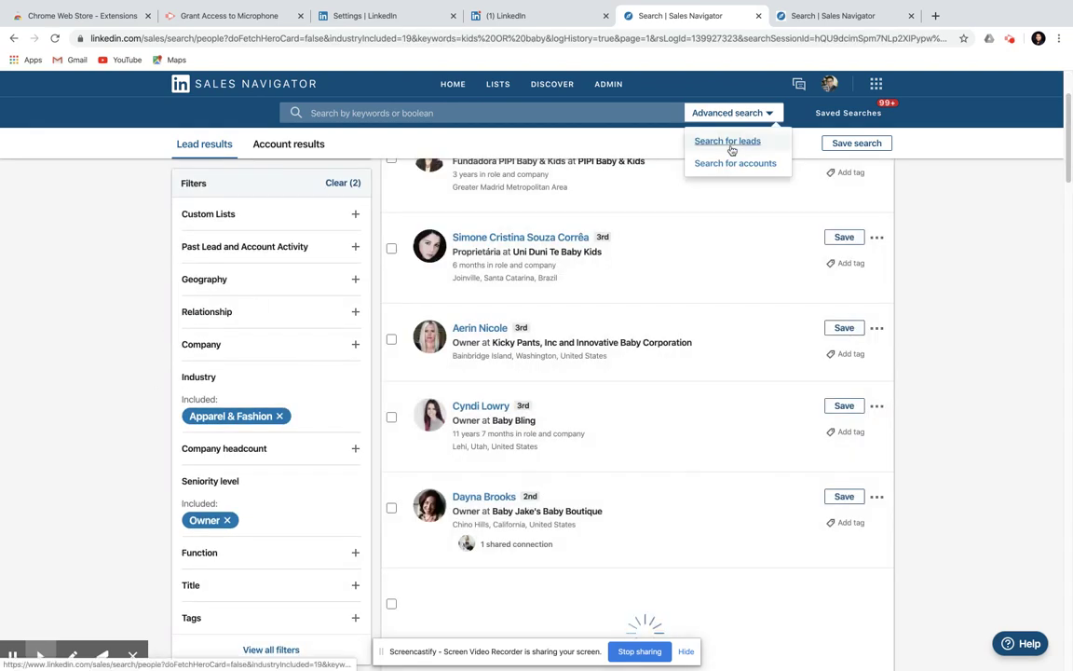
pyautogui.click(732, 164)
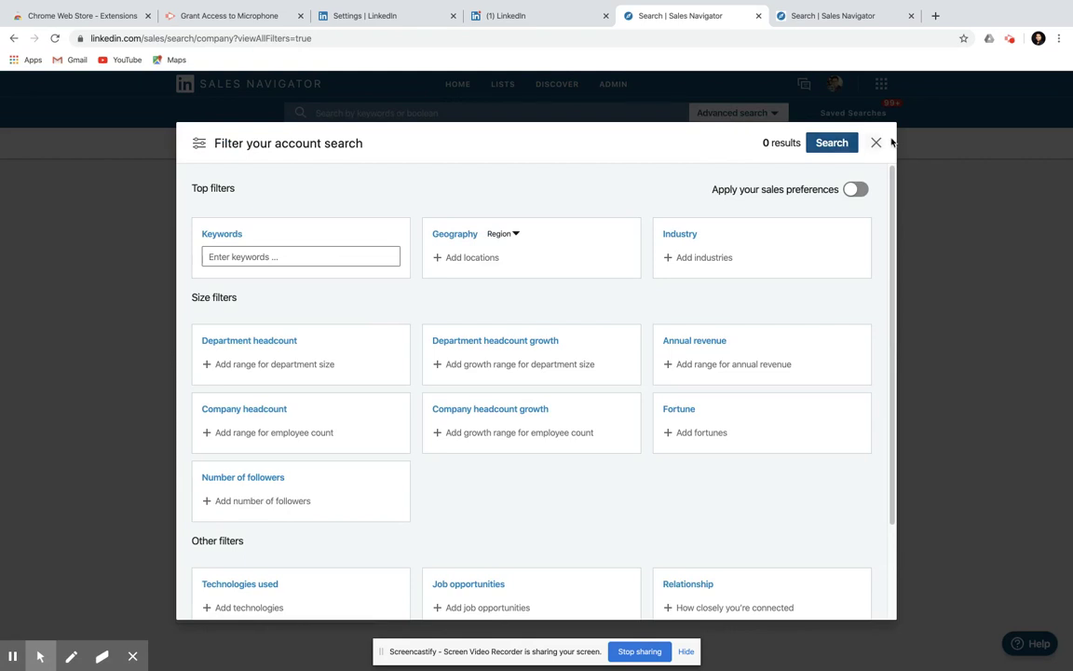
pyautogui.click(760, 118)
pyautogui.click(736, 115)
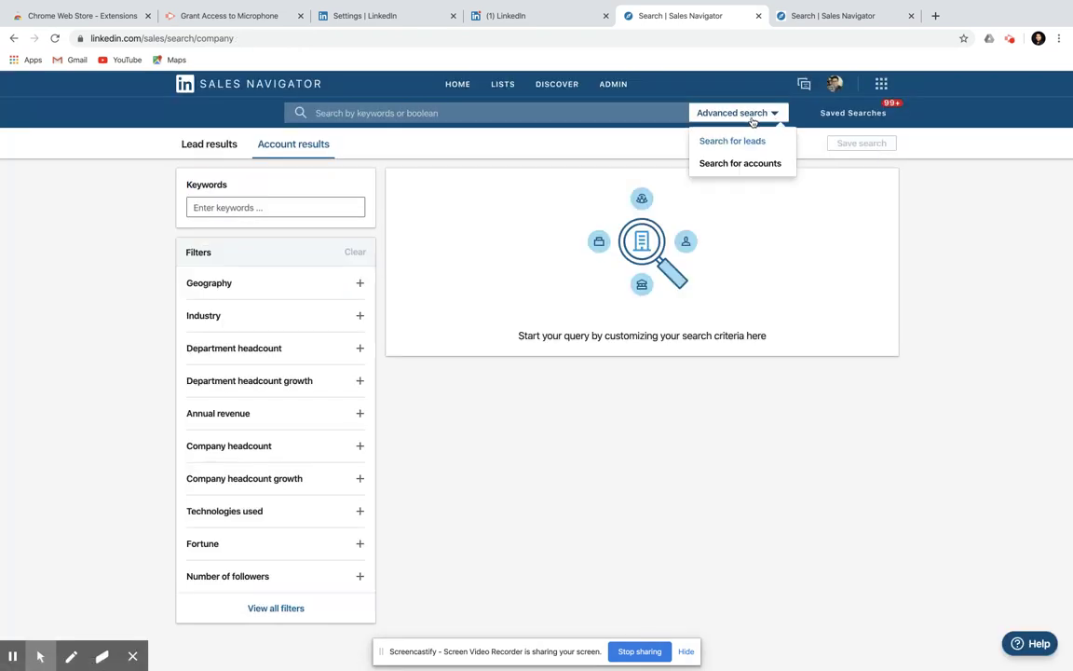
pyautogui.click(743, 165)
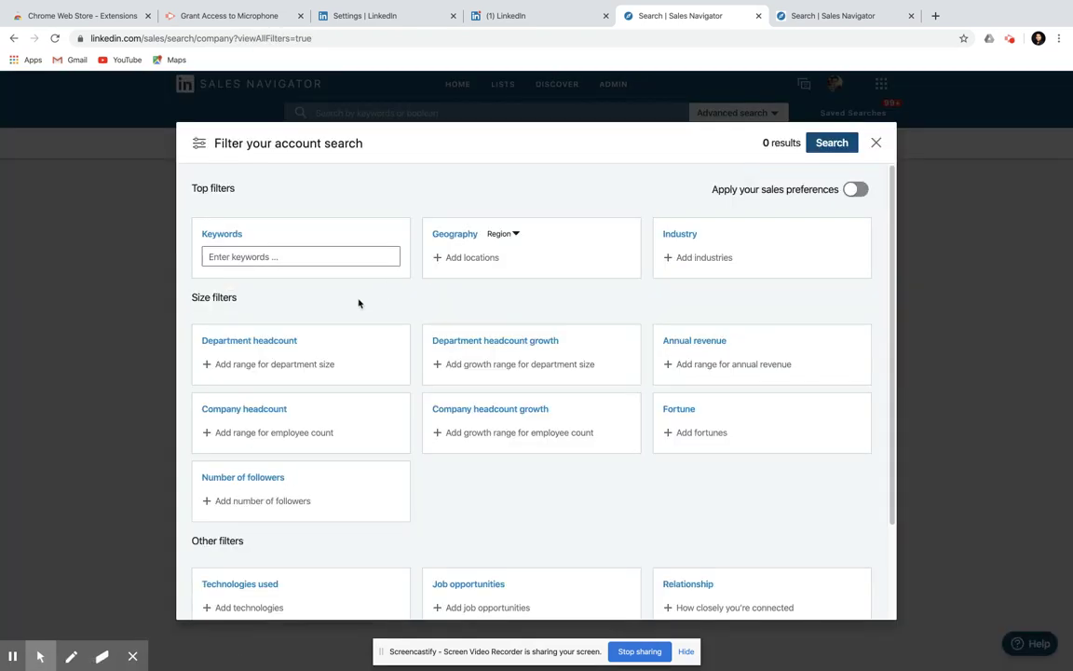
# Add California to the Geography filter of the account search
pyautogui.click(462, 265)
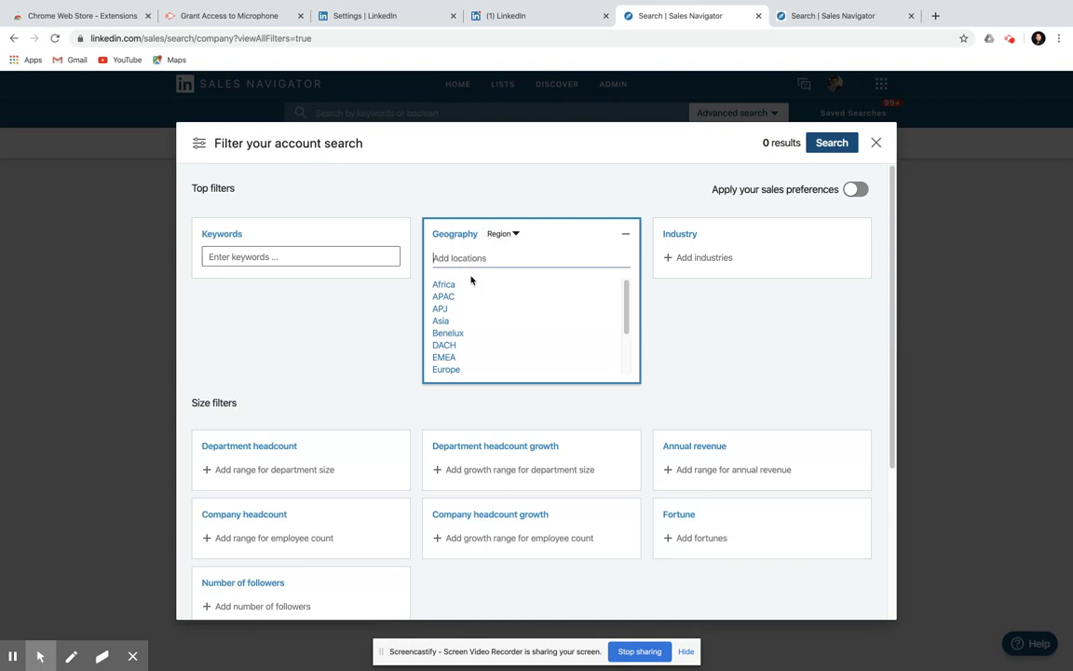
pyautogui.write('calif')
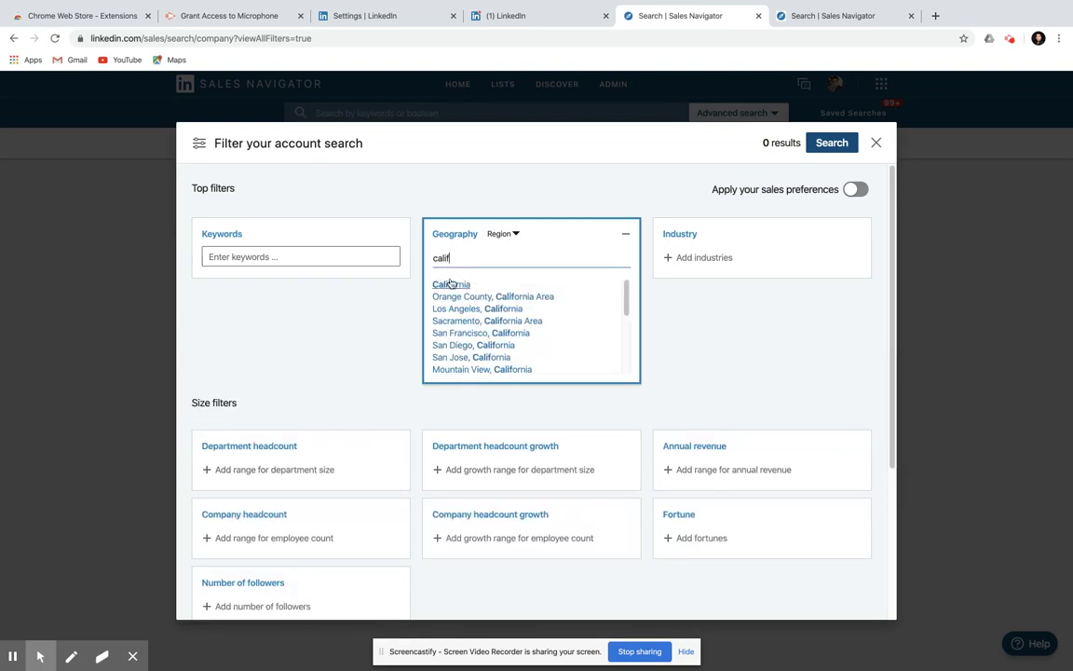
pyautogui.click(451, 284)
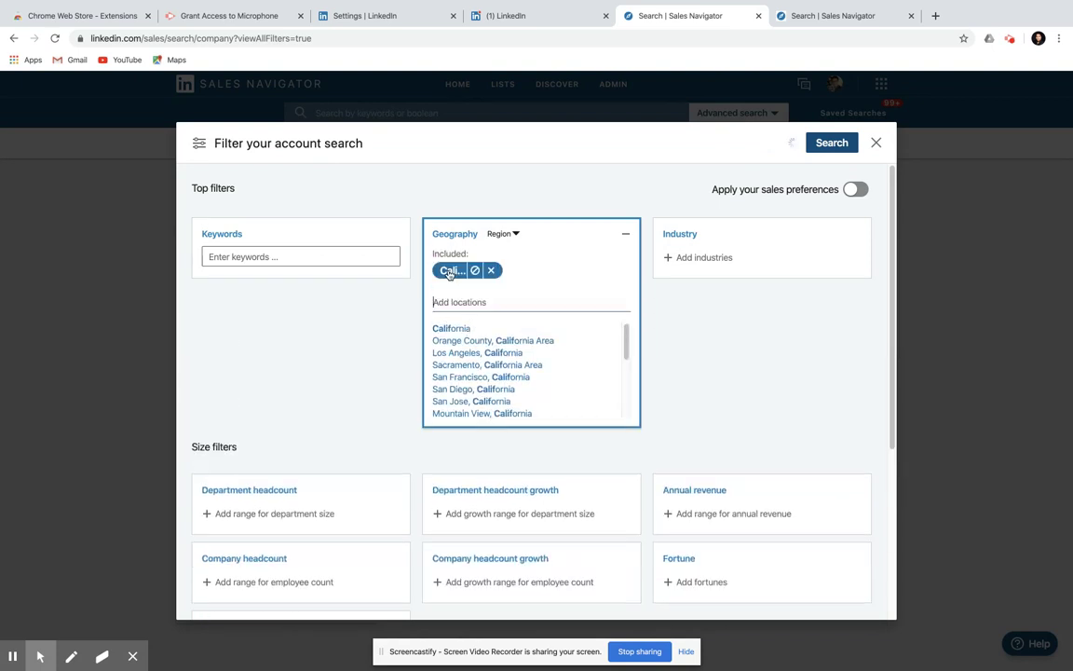
pyautogui.click(311, 383)
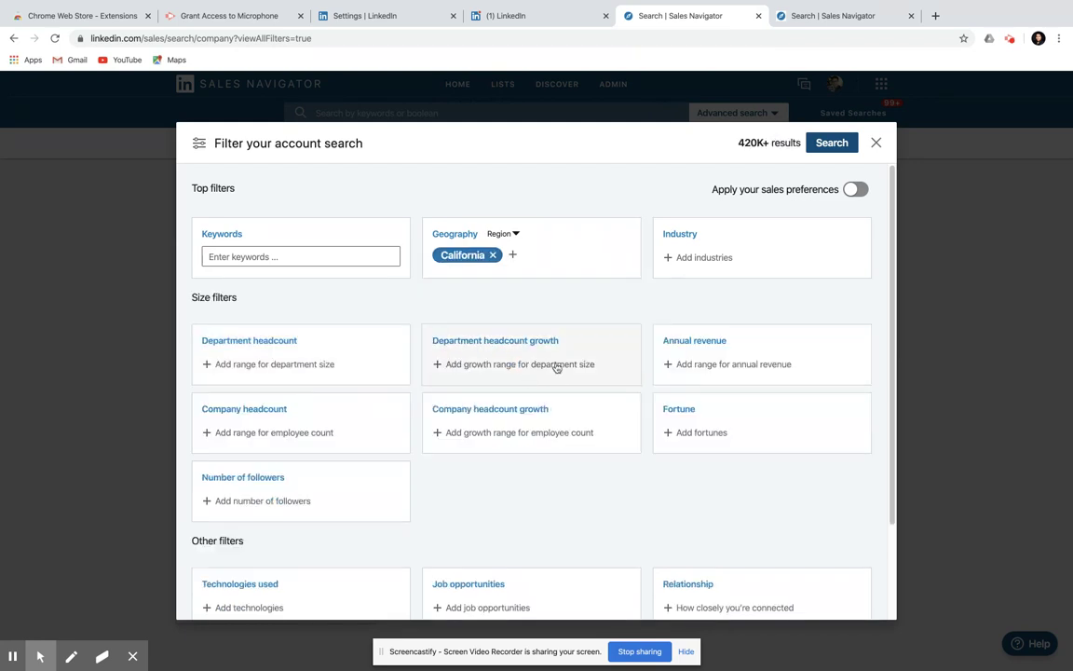
# Add Retail to the Industry filter of the account search
pyautogui.click(687, 259)
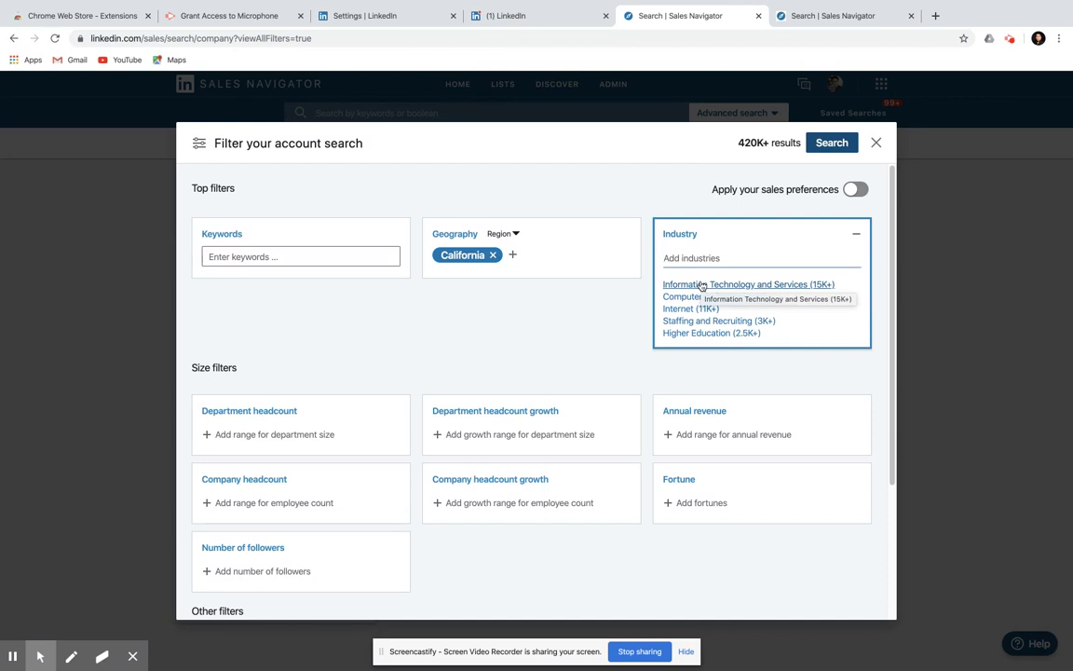
pyautogui.write('co')
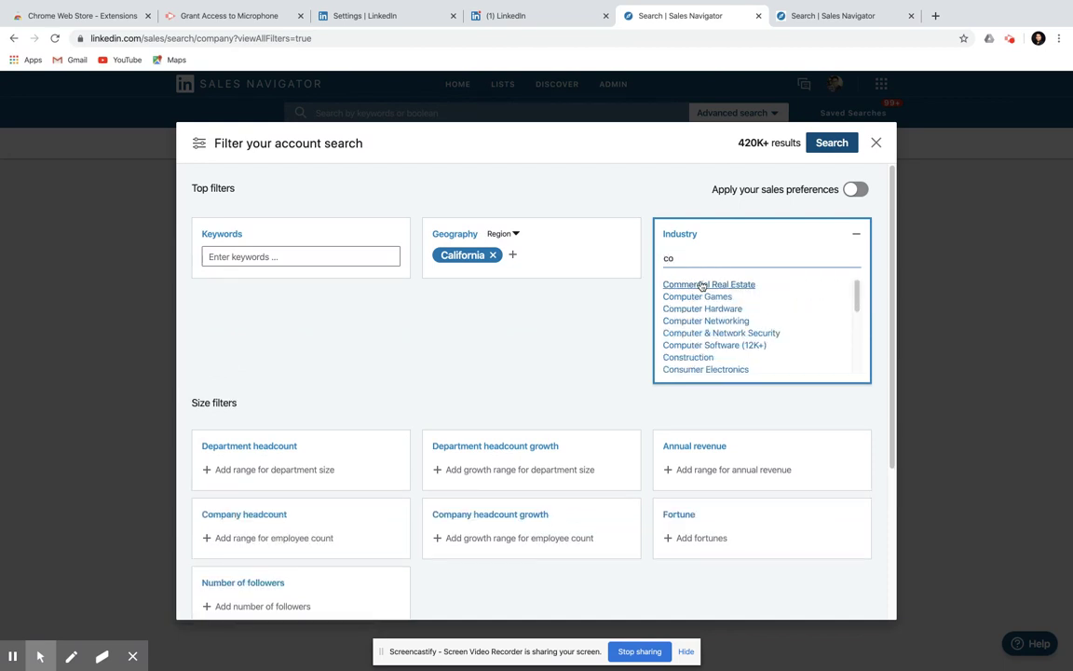
pyautogui.write('r')
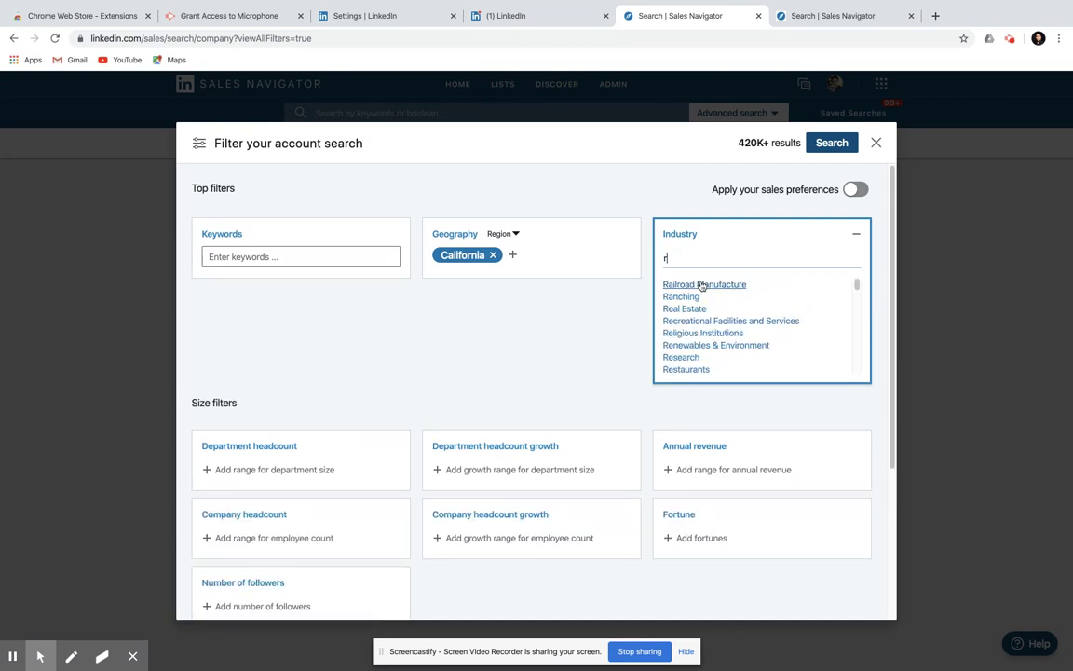
pyautogui.write('eta')
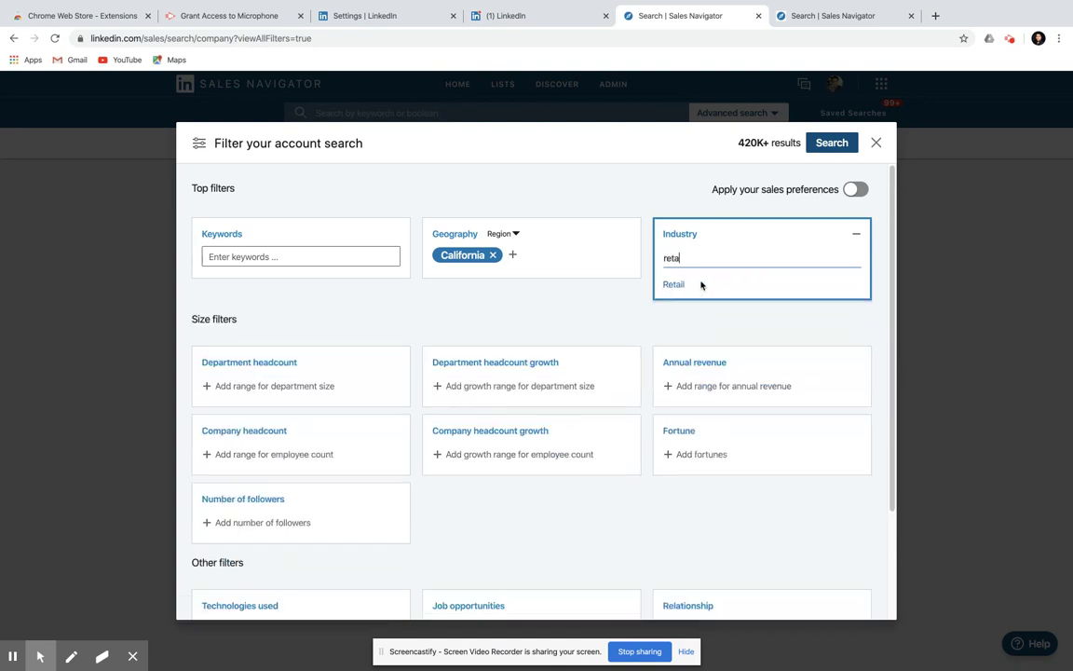
pyautogui.click(674, 285)
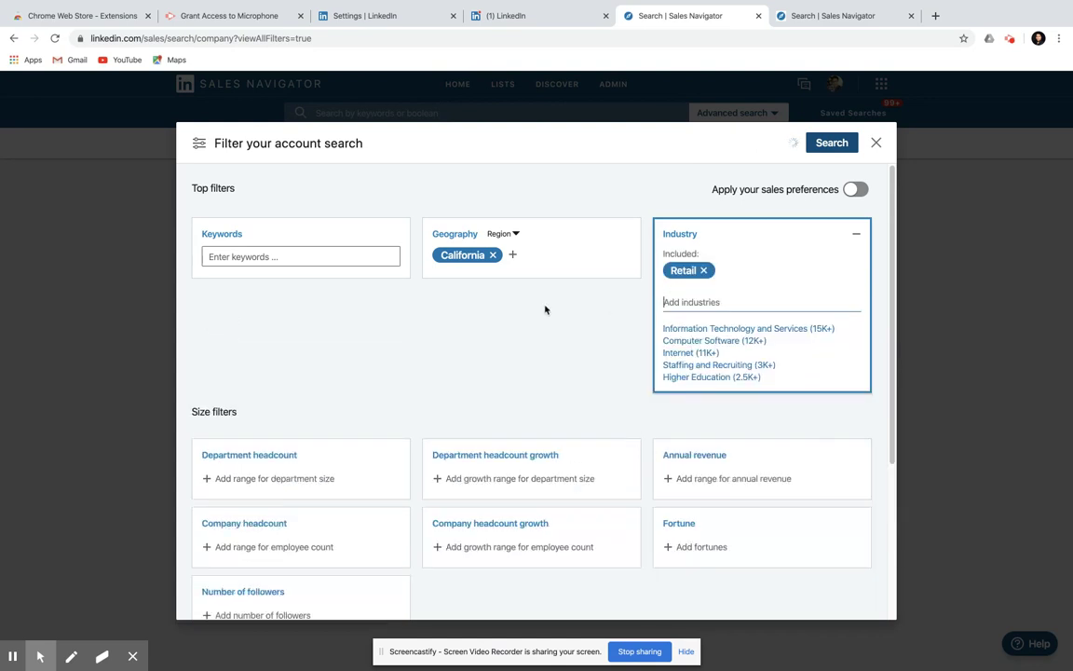
pyautogui.click(461, 347)
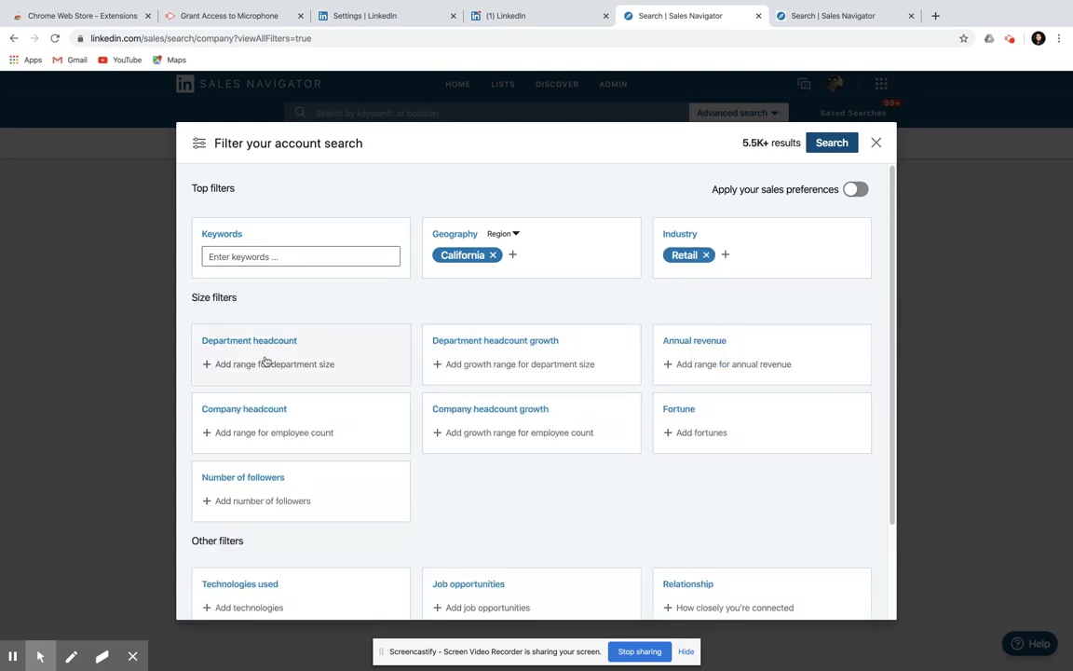
# Examine the remaining size and other filters of the account search, including the Fortune ranges
pyautogui.scroll(-3, 494, 451)
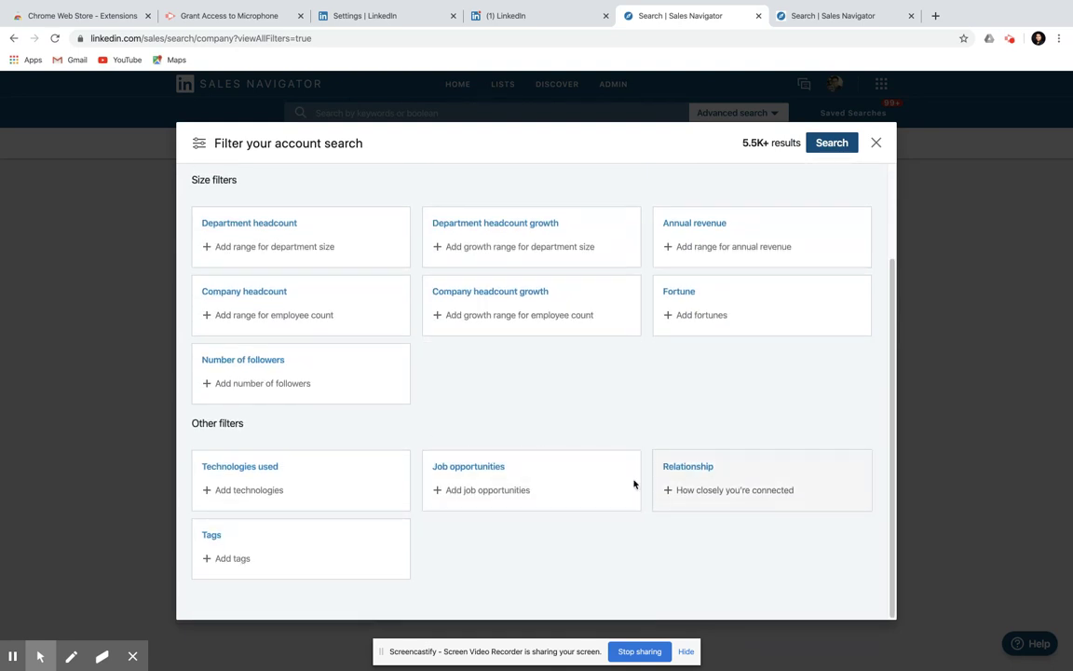
pyautogui.scroll(3, 487, 369)
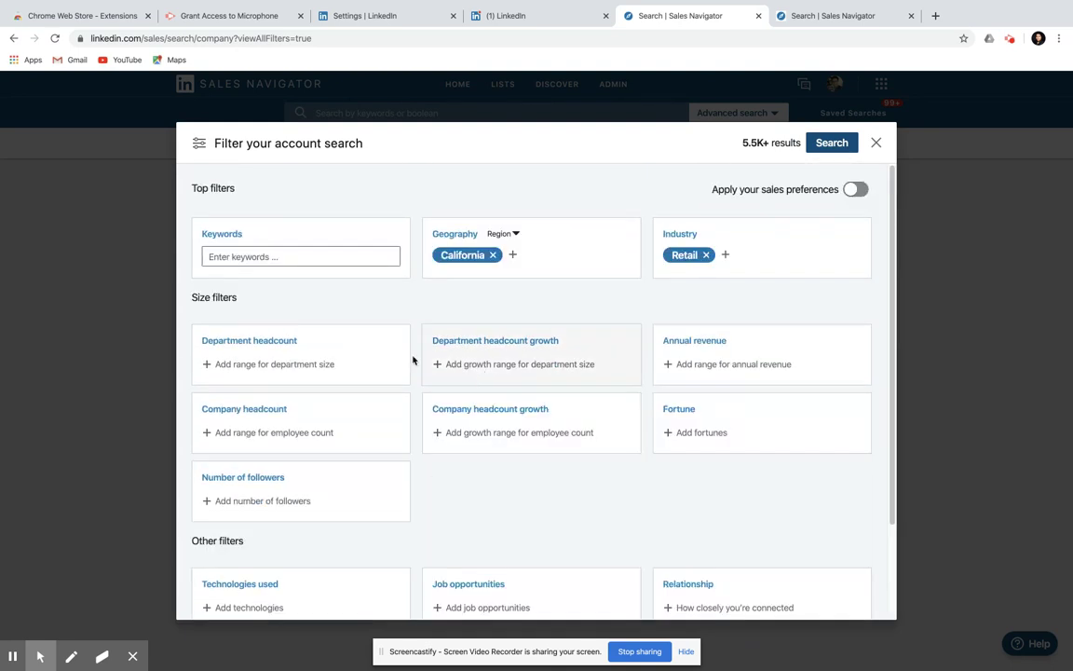
pyautogui.click(287, 365)
pyautogui.click(687, 402)
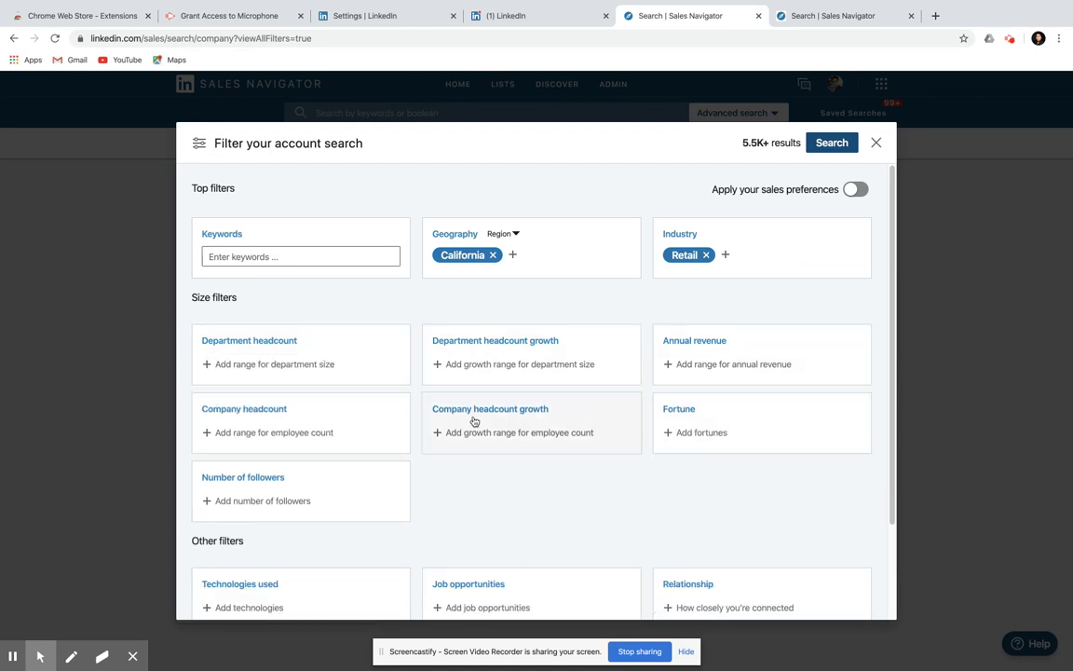
pyautogui.click(690, 432)
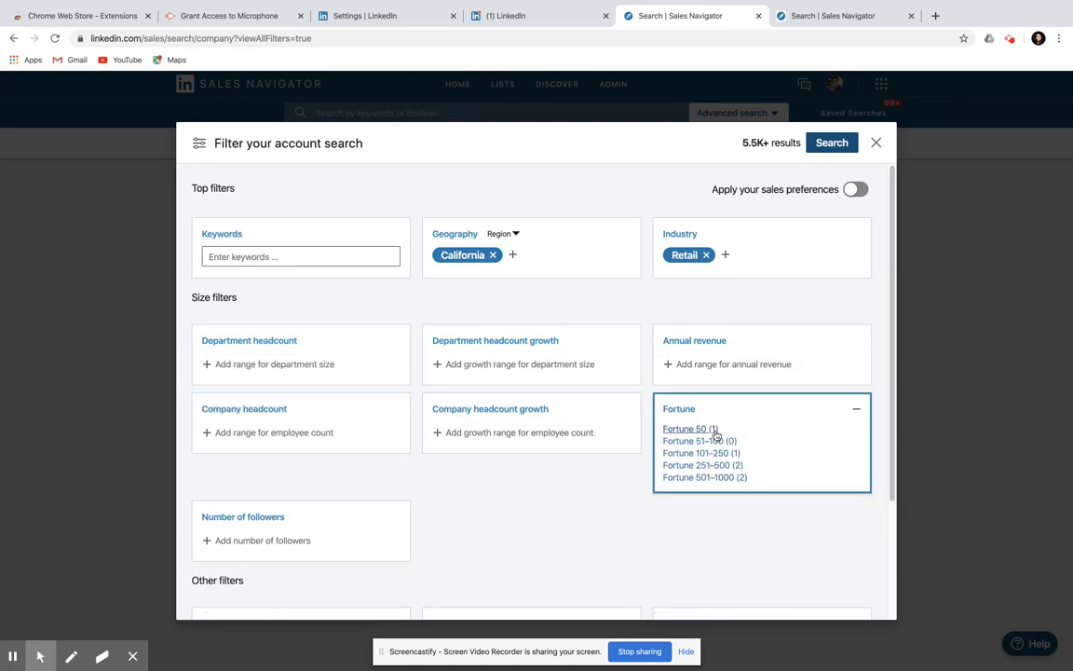
pyautogui.click(609, 477)
pyautogui.scroll(-2, 487, 417)
pyautogui.scroll(2, 475, 406)
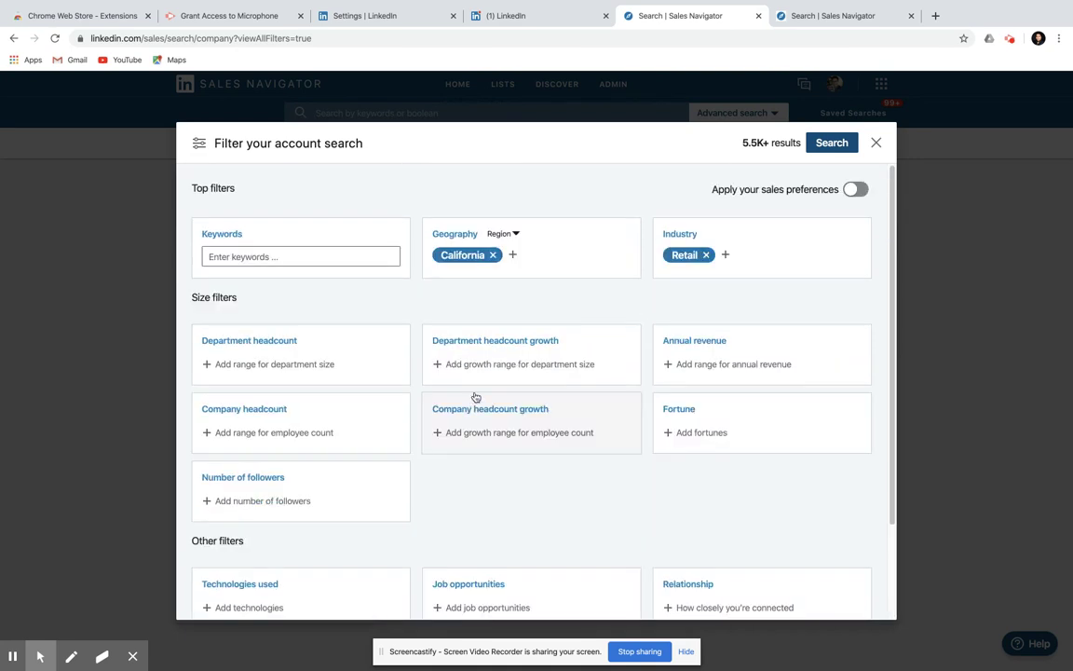
# Set the account keywords to "arts OR craft" and run the search
pyautogui.click(298, 258)
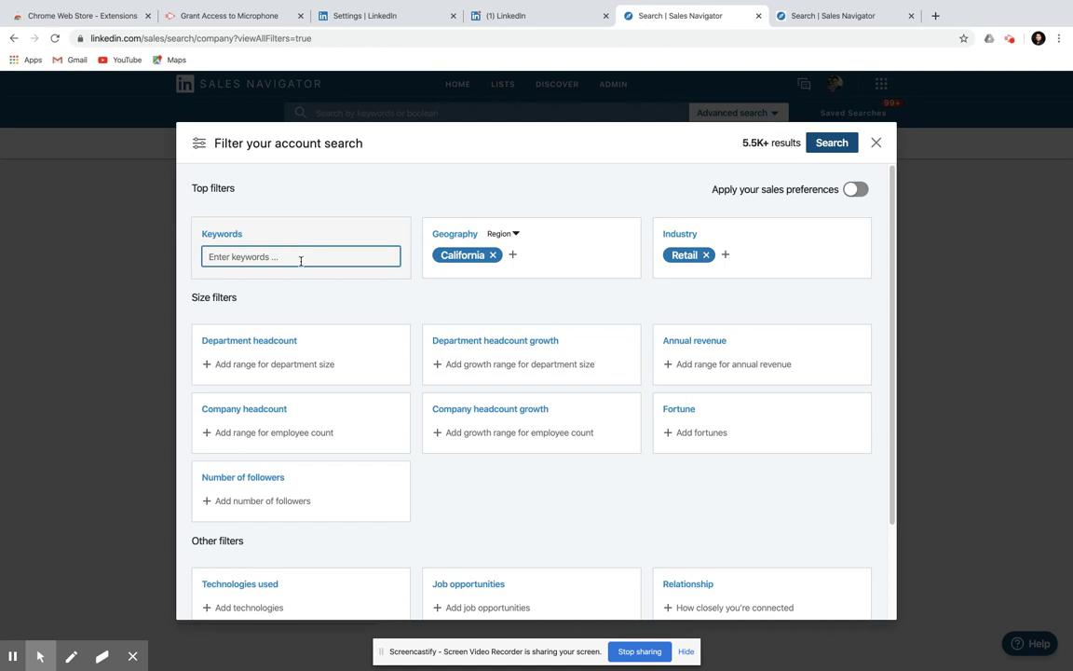
pyautogui.write('arts')
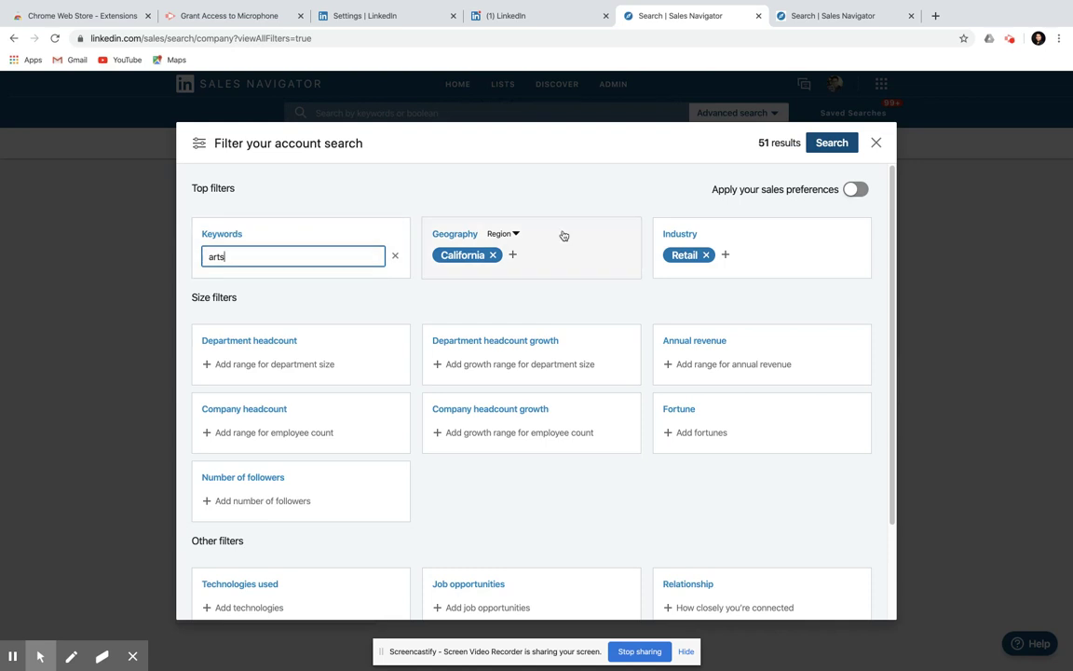
pyautogui.write(' and craft')
pyautogui.doubleClick(231, 256)
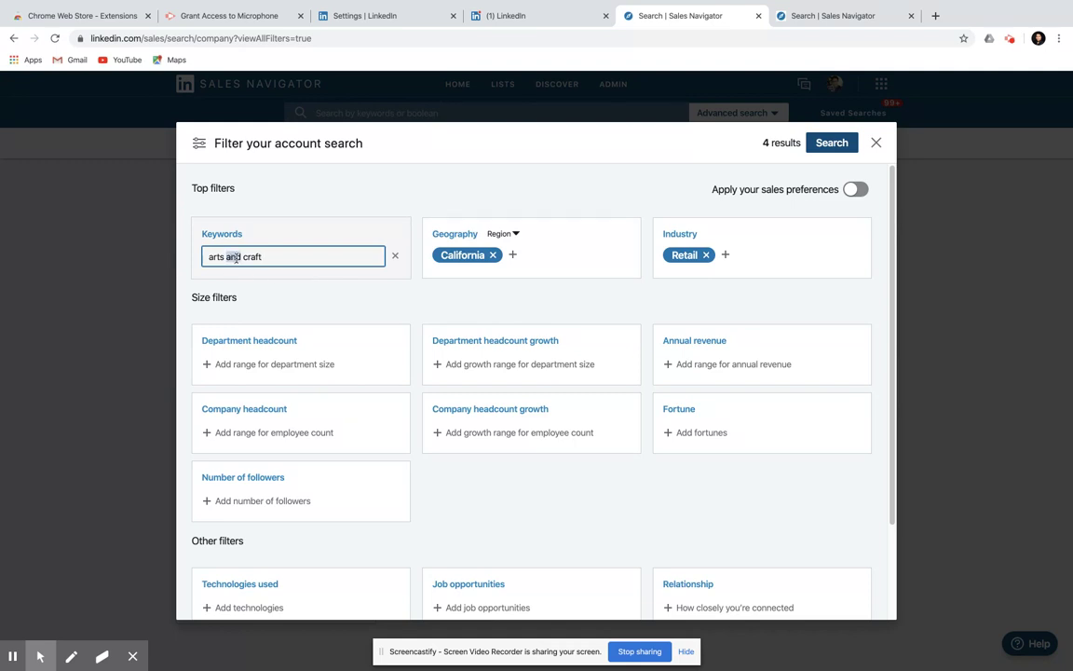
pyautogui.write('OR')
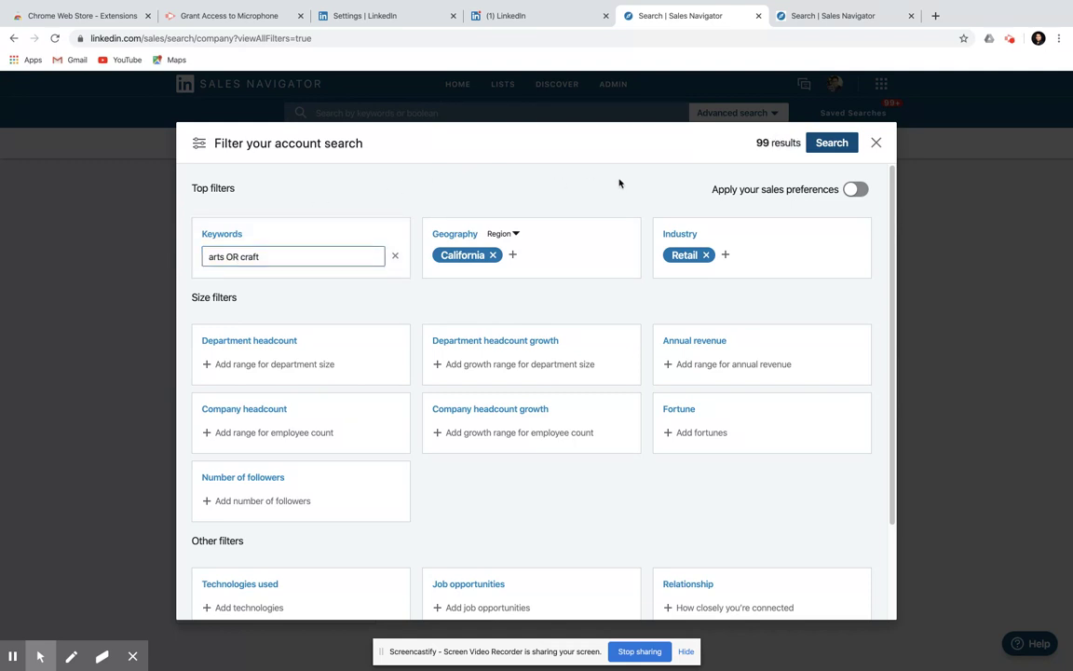
pyautogui.click(819, 146)
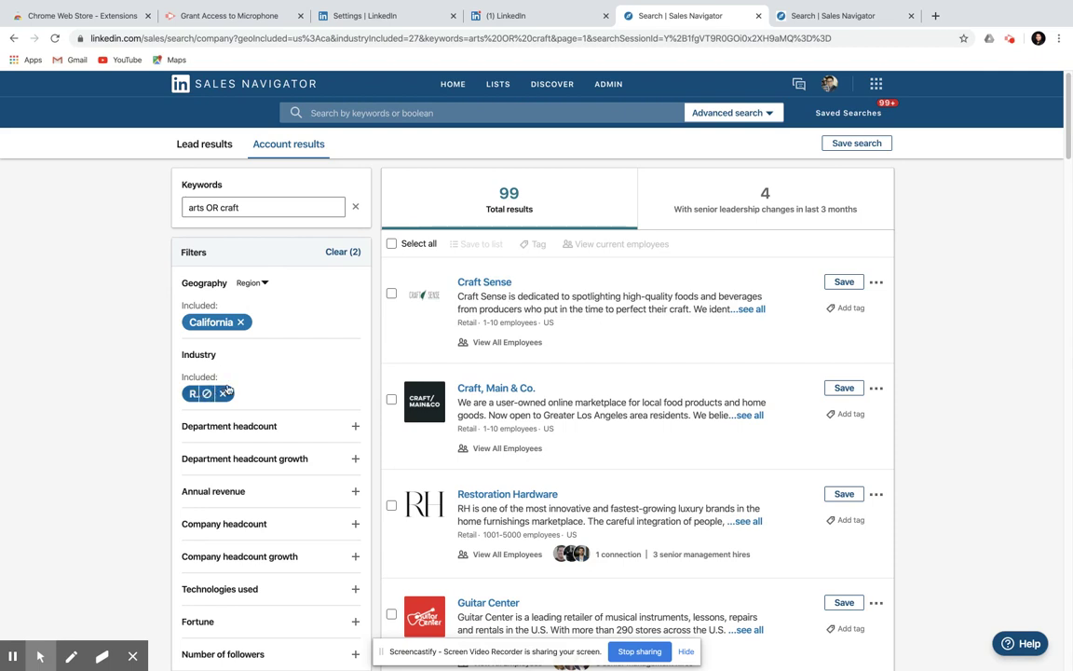
# Look through the account results for California arts or craft retailers
pyautogui.click(220, 208)
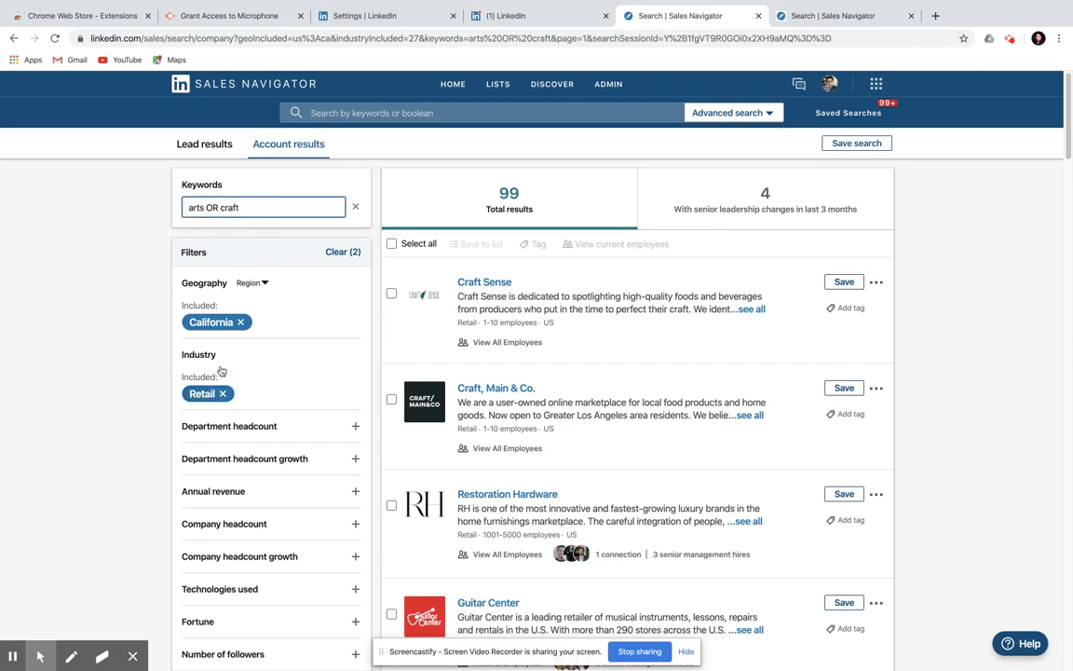
pyautogui.scroll(-1, 278, 352)
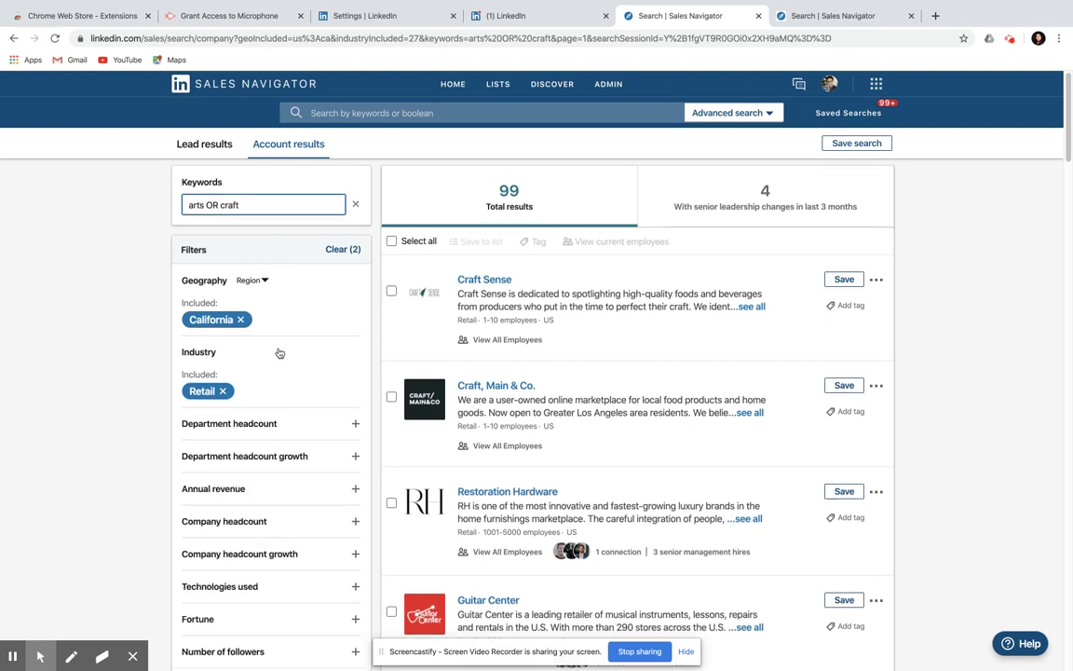
pyautogui.scroll(-3, 498, 352)
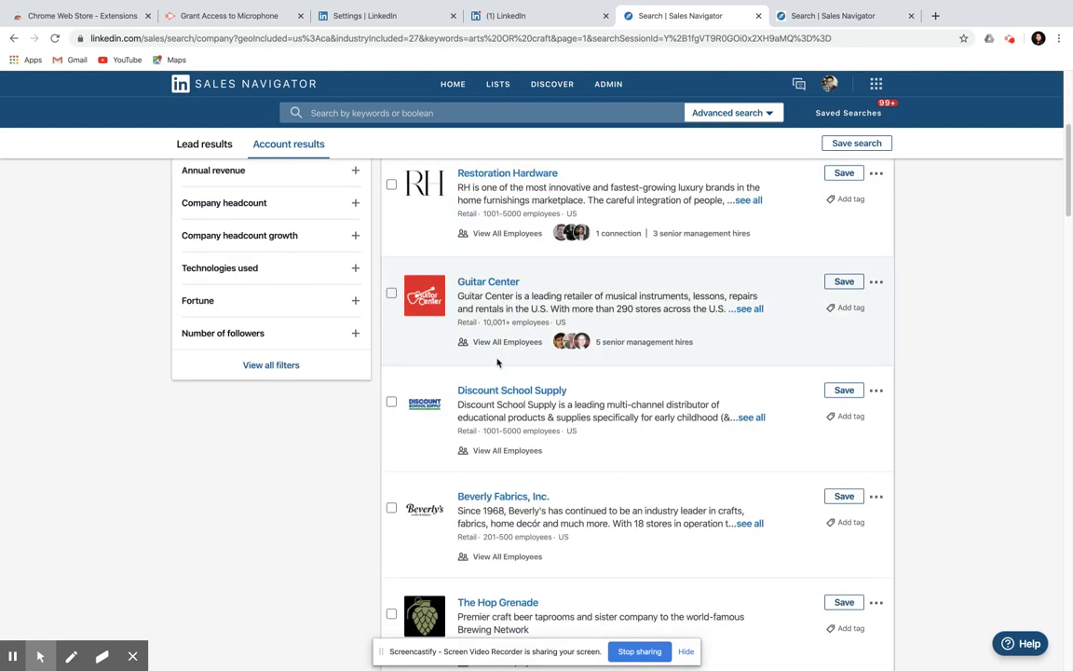
pyautogui.scroll(-4, 499, 353)
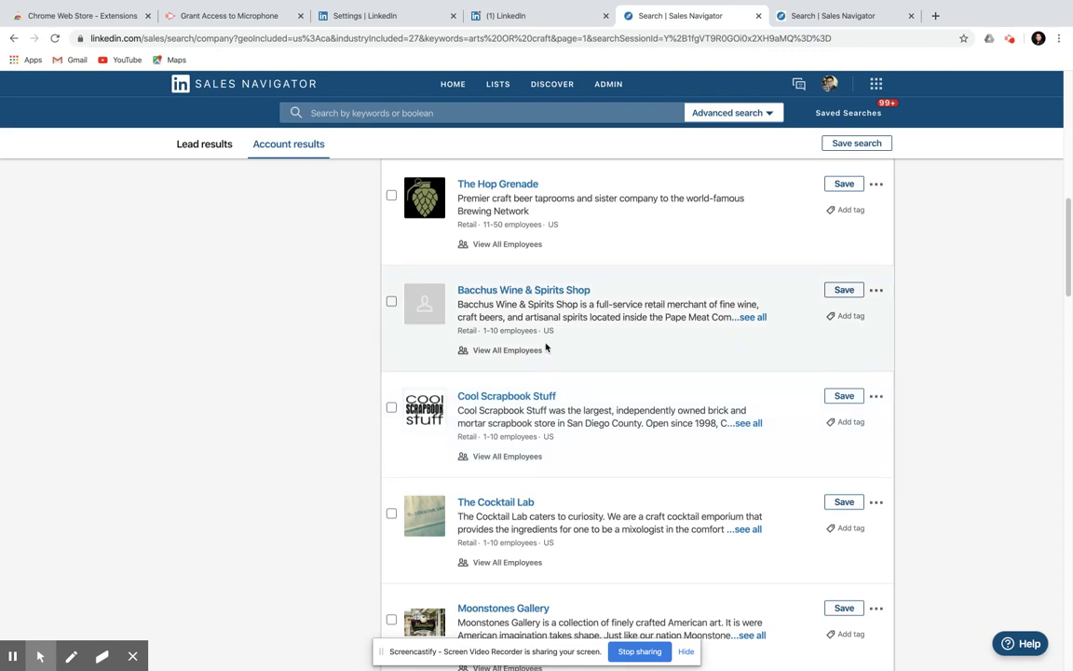
# Look further through the account results and examine the department choices of the Department headcount filter
pyautogui.scroll(-10, 527, 359)
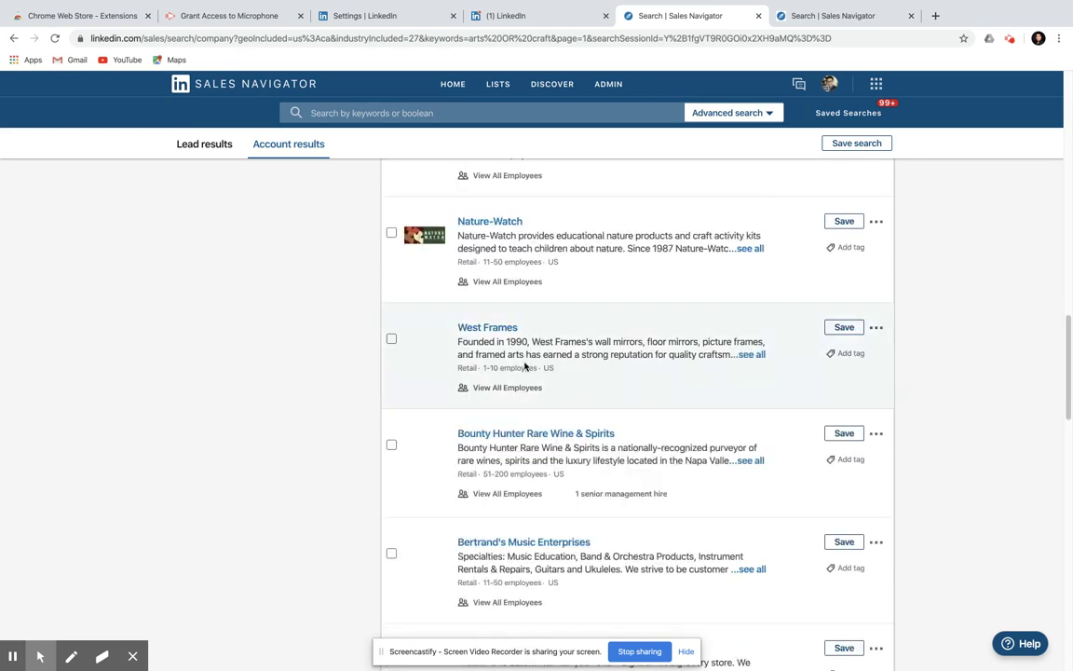
pyautogui.scroll(10, 525, 366)
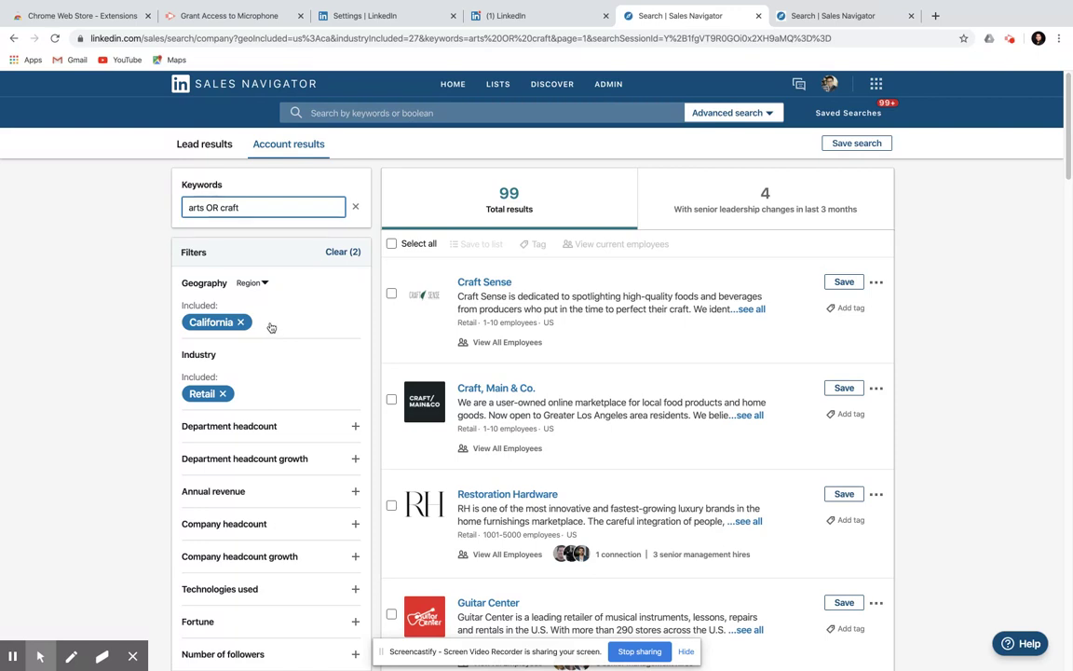
pyautogui.click(279, 426)
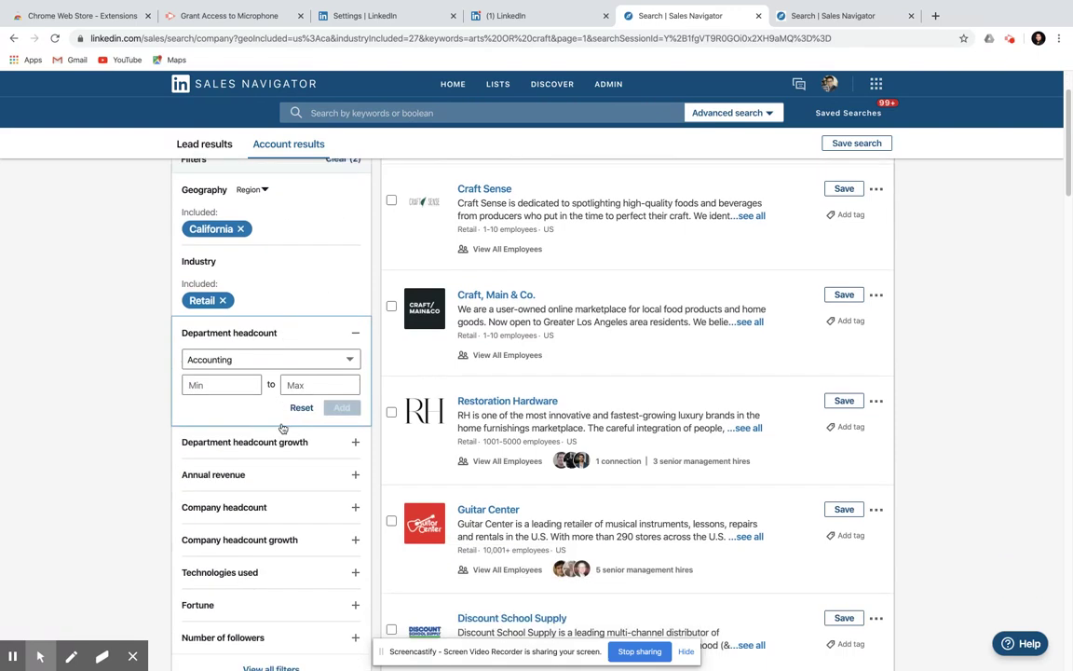
pyautogui.click(248, 363)
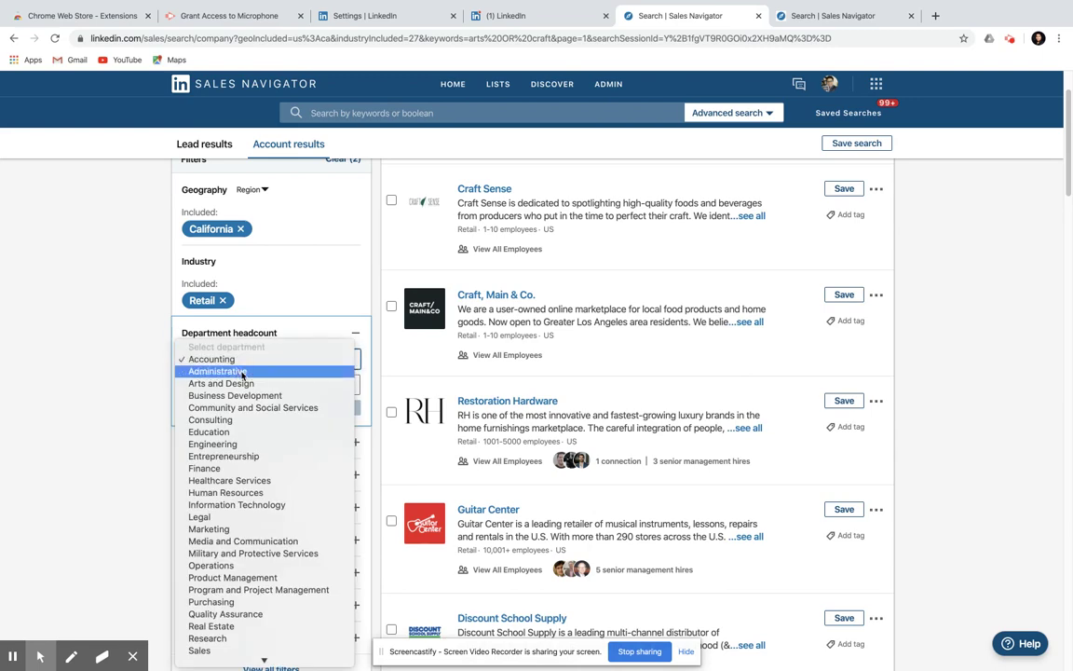
pyautogui.click(127, 368)
pyautogui.scroll(-5, 130, 370)
pyautogui.scroll(3, 140, 375)
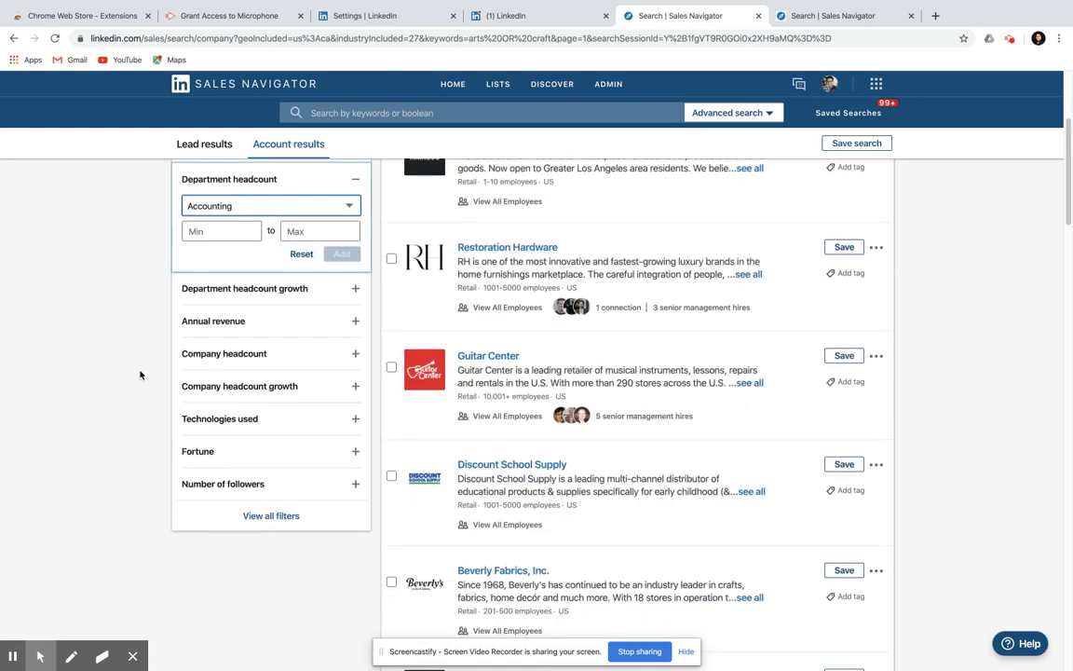
# Open the list of all employees for the Craft Sense account
pyautogui.scroll(3, 140, 375)
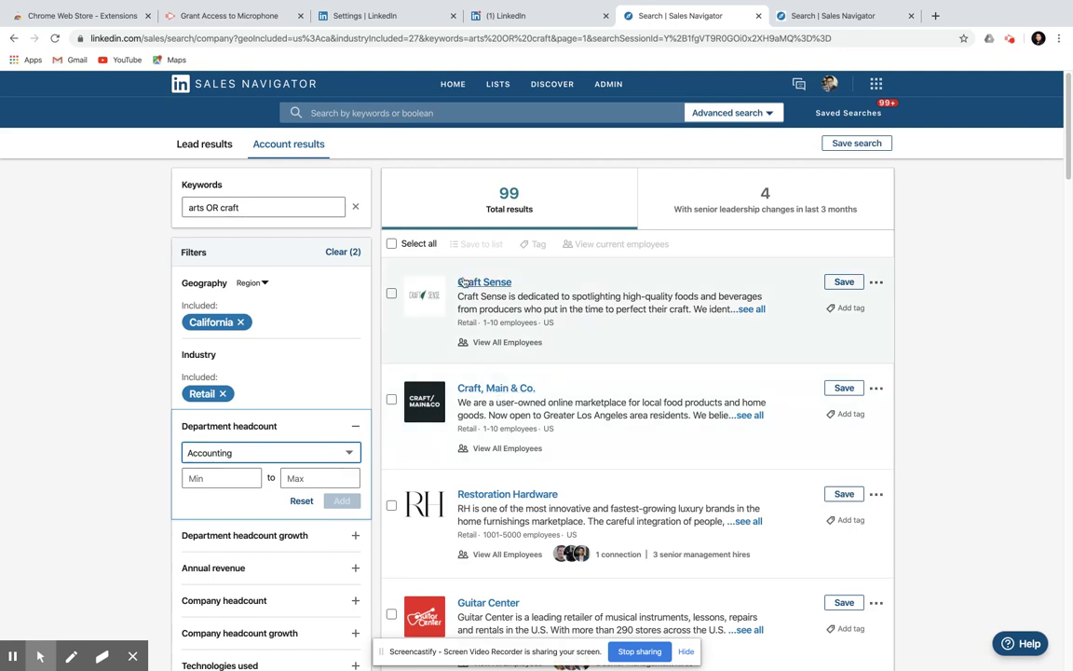
pyautogui.click(494, 343)
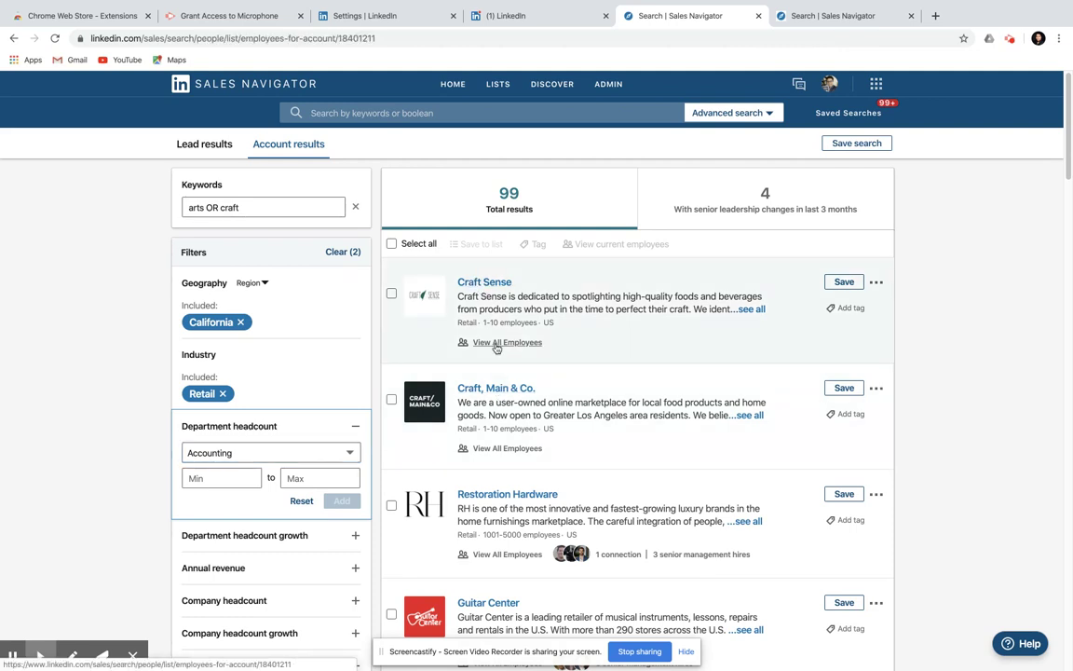